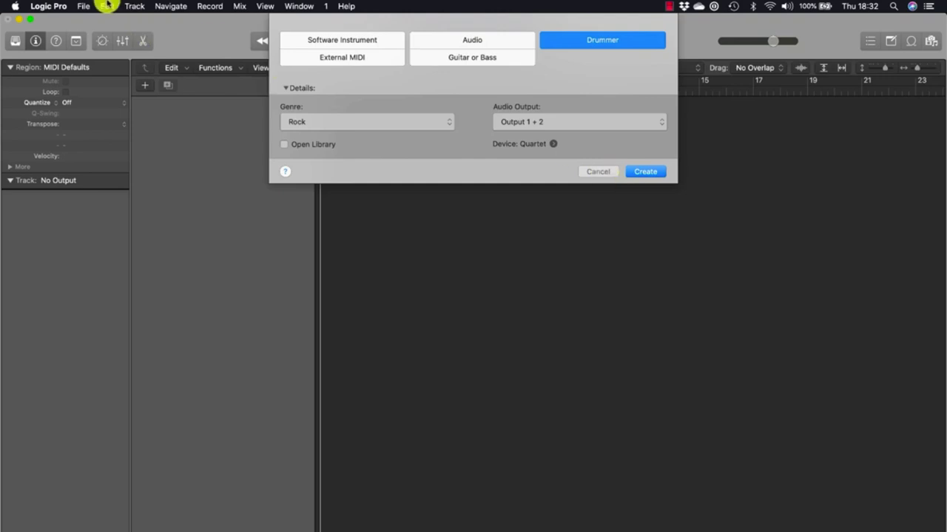
Step: Create a Drummer track with the Rock genre and Output 1 + 2, and select its region in the arrangement
left_click(136, 7)
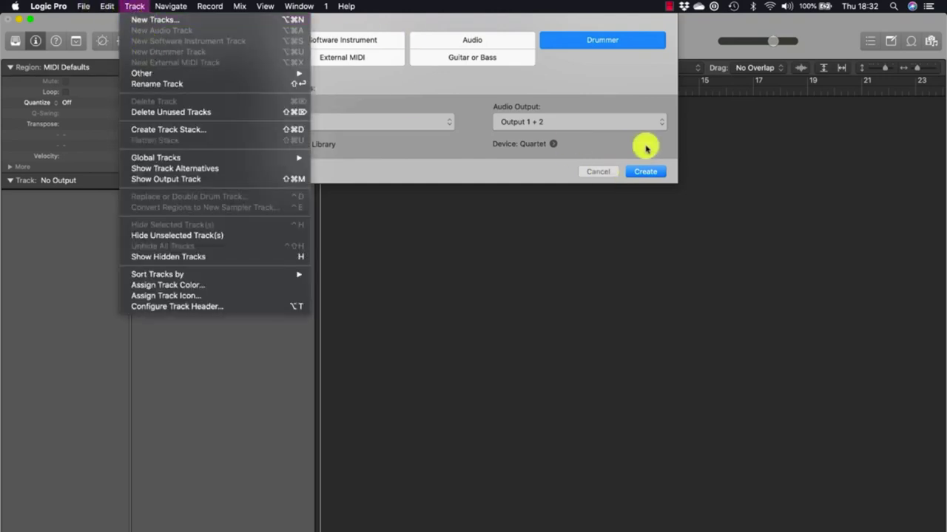
left_click(631, 95)
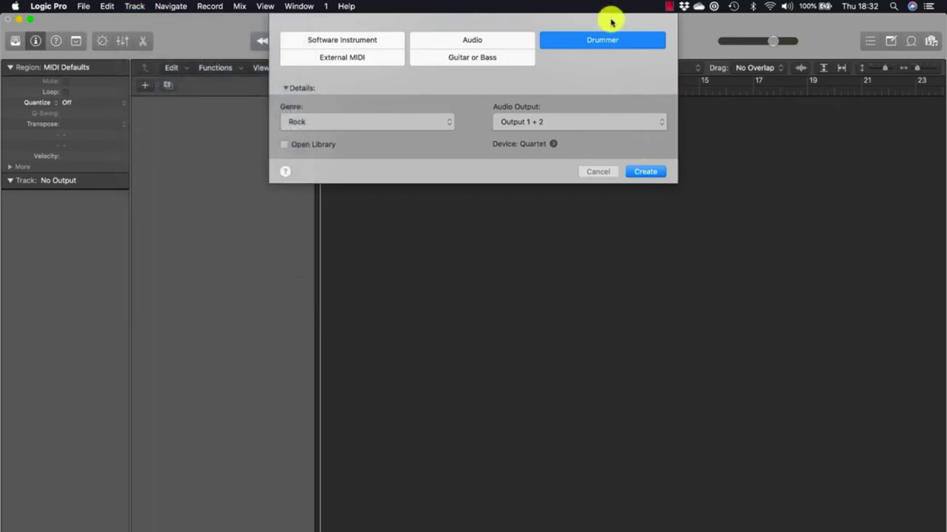
left_click(646, 173)
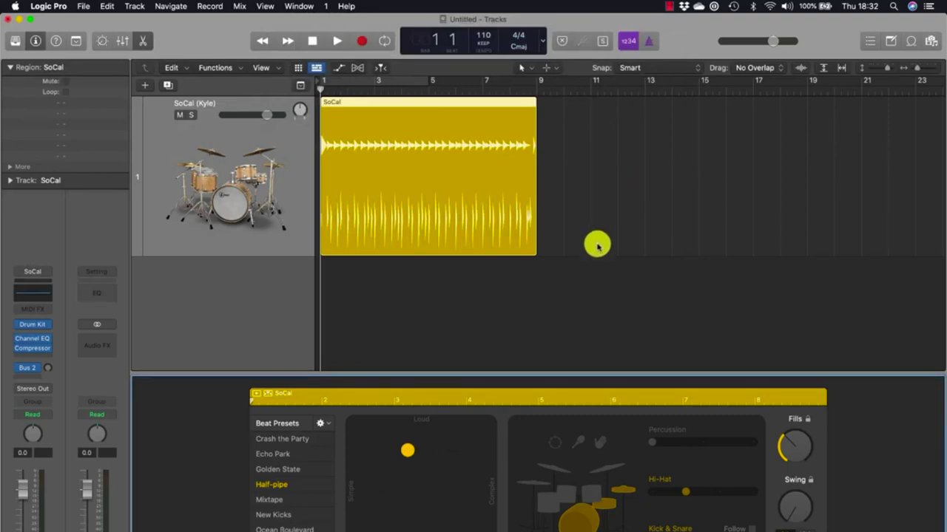
left_click(625, 206)
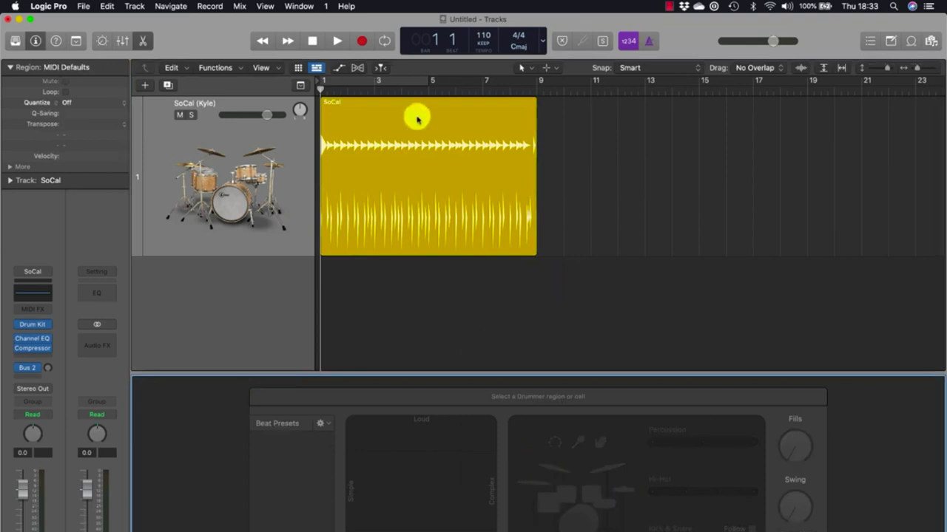
left_click(417, 137)
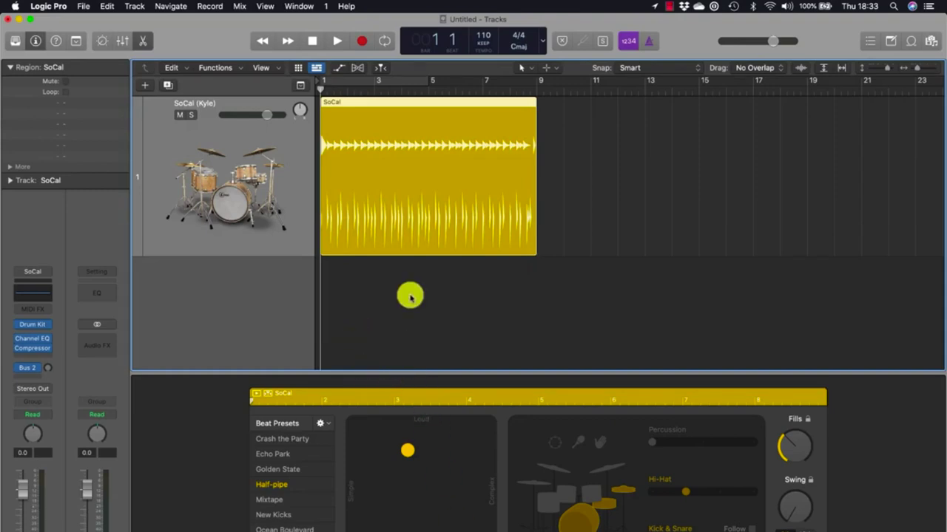
Step: Play the drum region from the start of the project and stop playback near the end of bar 5
key("Tab")
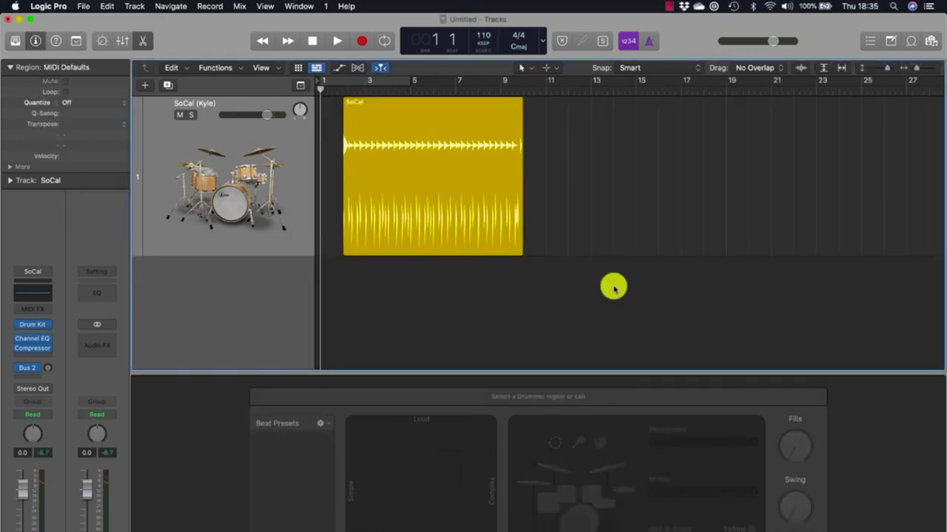
key("space")
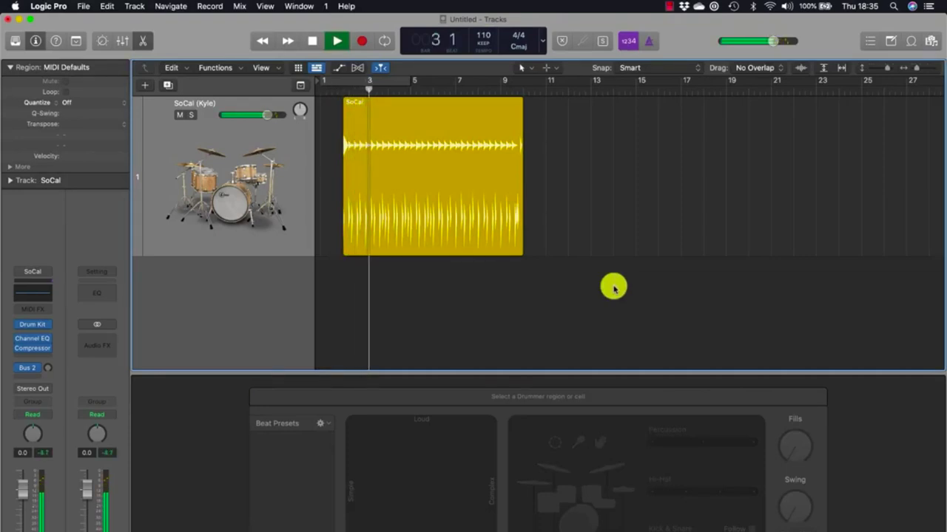
left_click(499, 203)
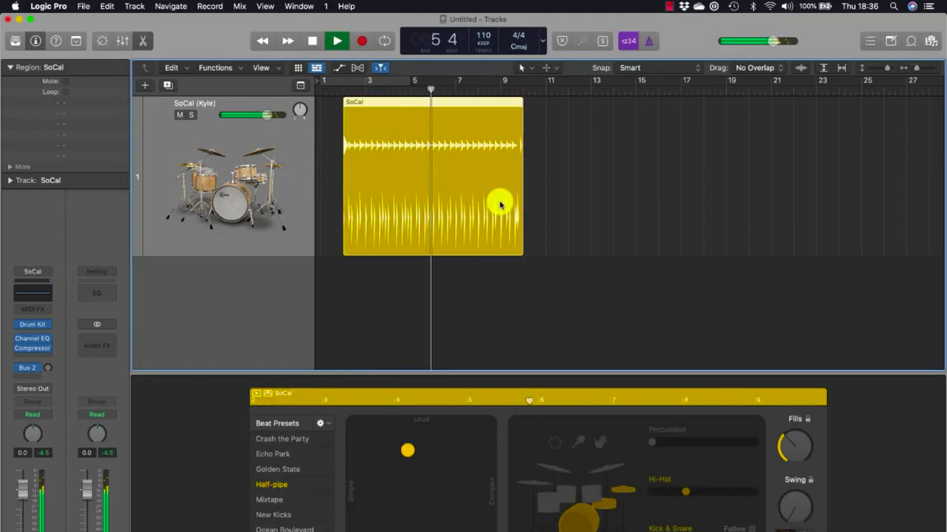
key("space")
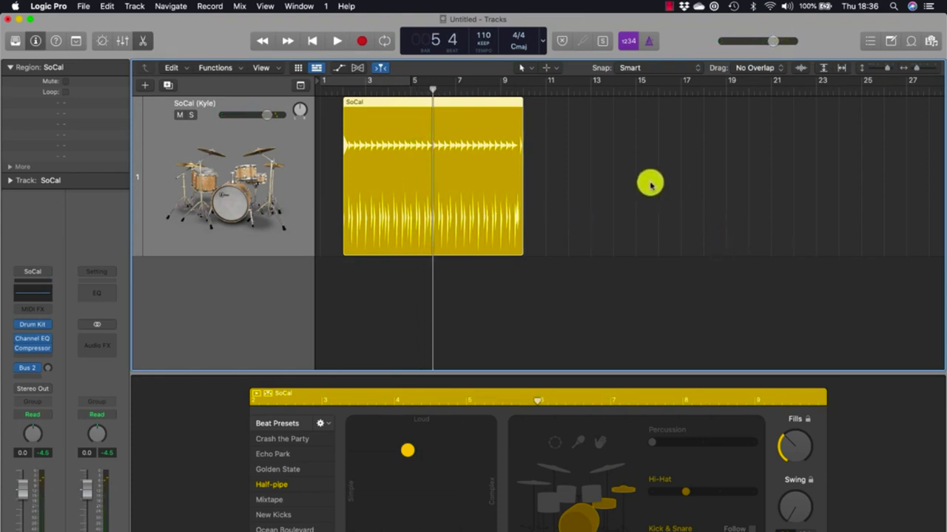
Step: Play the drum region's closing fill from bar 9 and examine its waveform up close
left_click(501, 87)
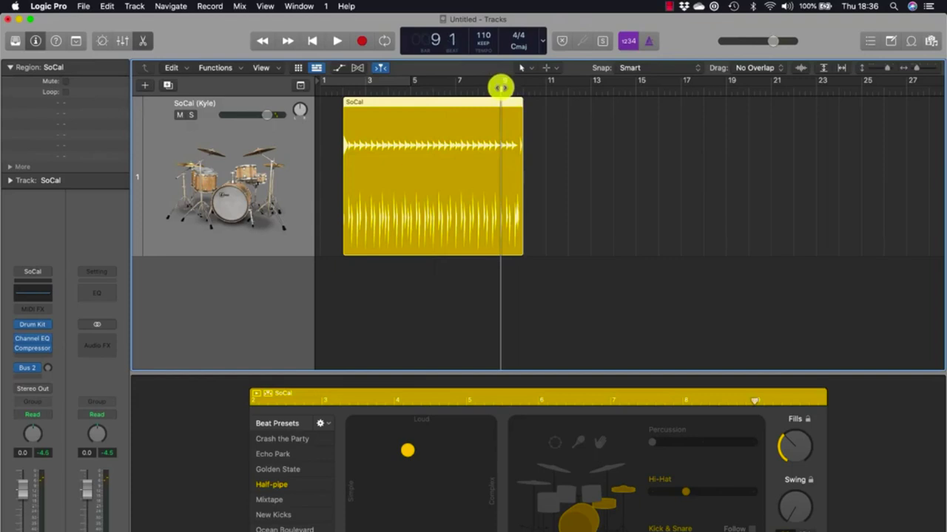
key("space")
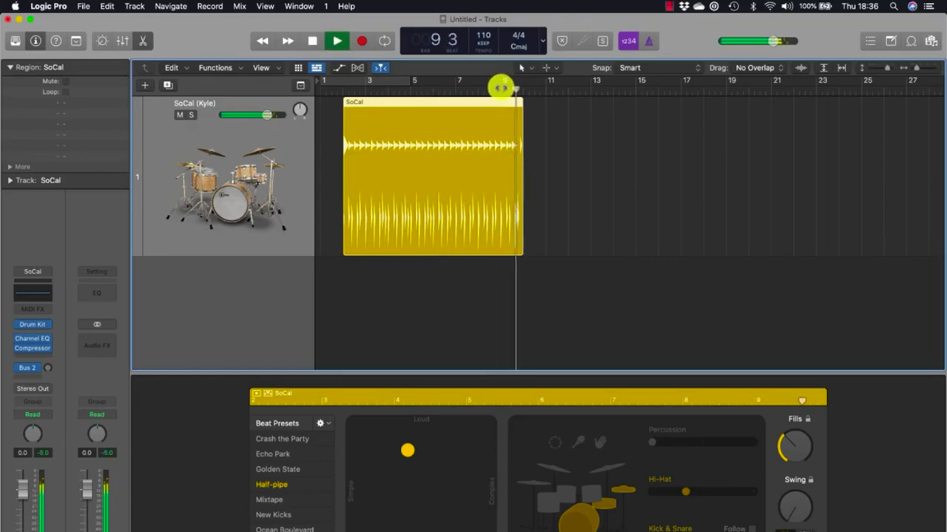
key("space")
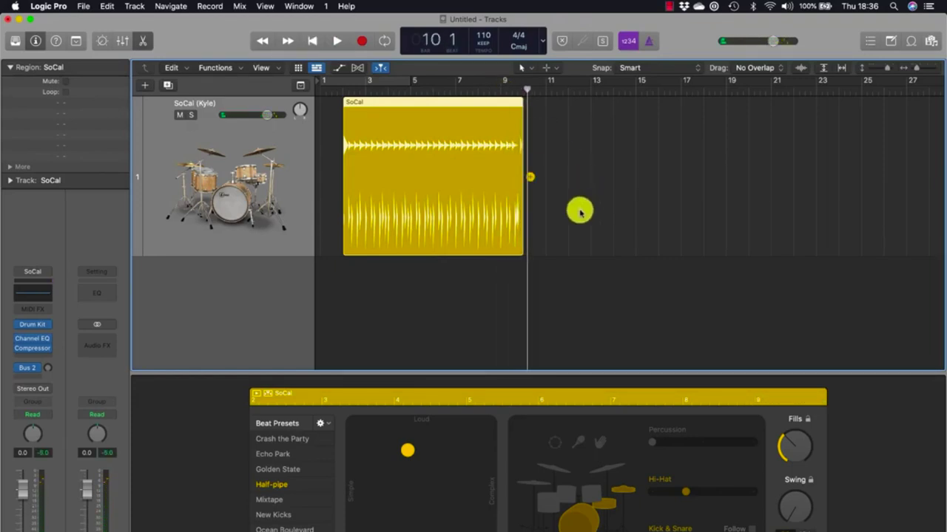
scroll(578, 212, "right", 2)
scroll(580, 213, "left", 2)
key("super+Right")
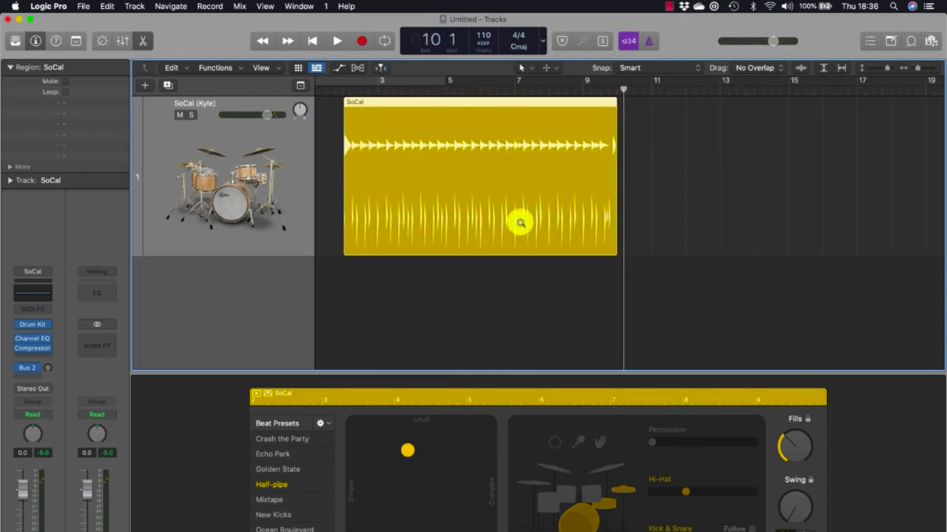
left_click_drag(513, 185, 713, 320)
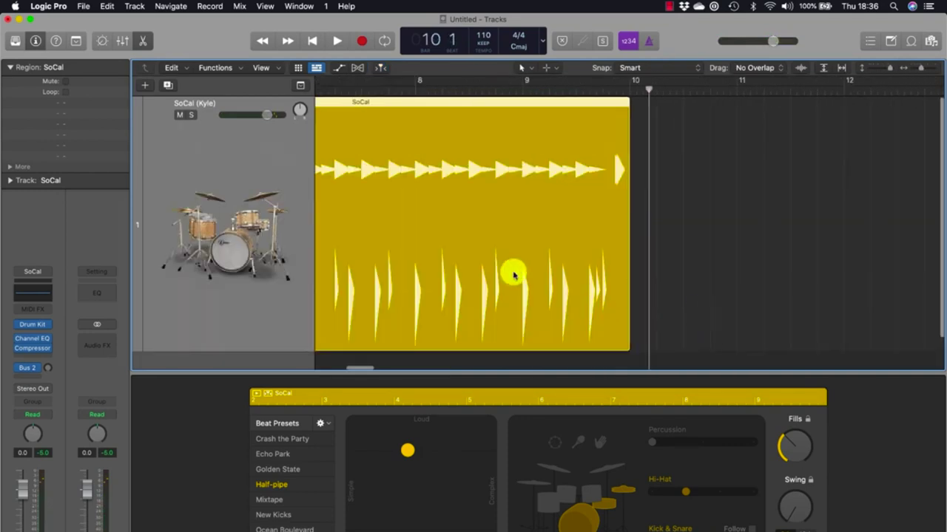
left_click_drag(889, 67, 887, 68)
key("z")
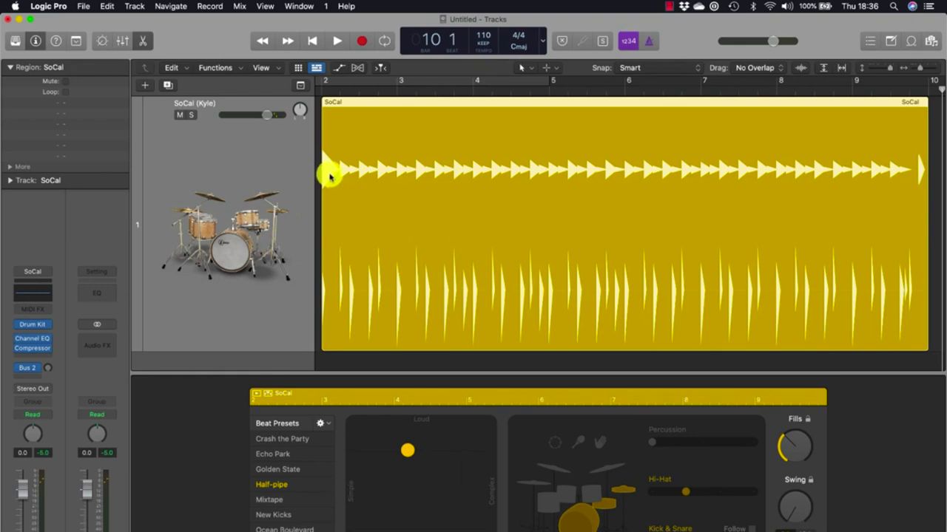
Step: Play the project from bar 1 into bar 4, pausing once in bar 2 shortly after the drums enter
key("Return")
key("space")
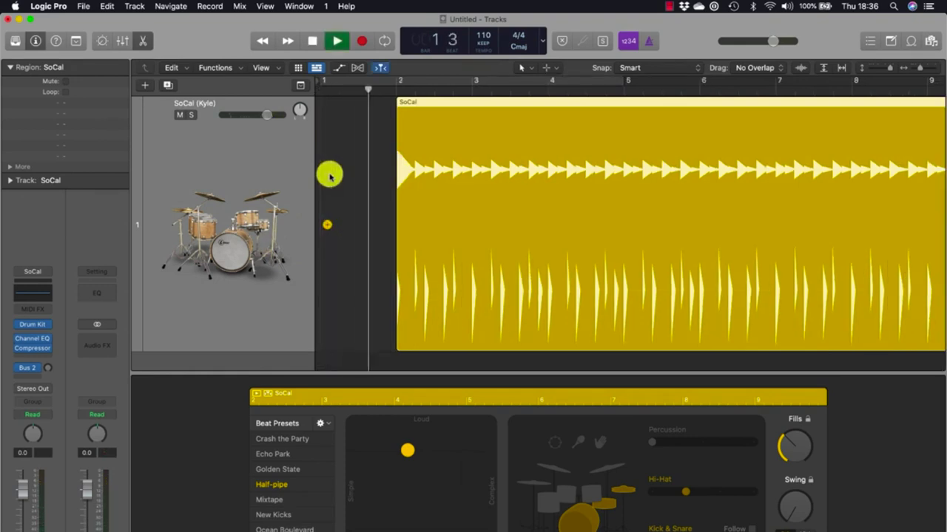
key("space")
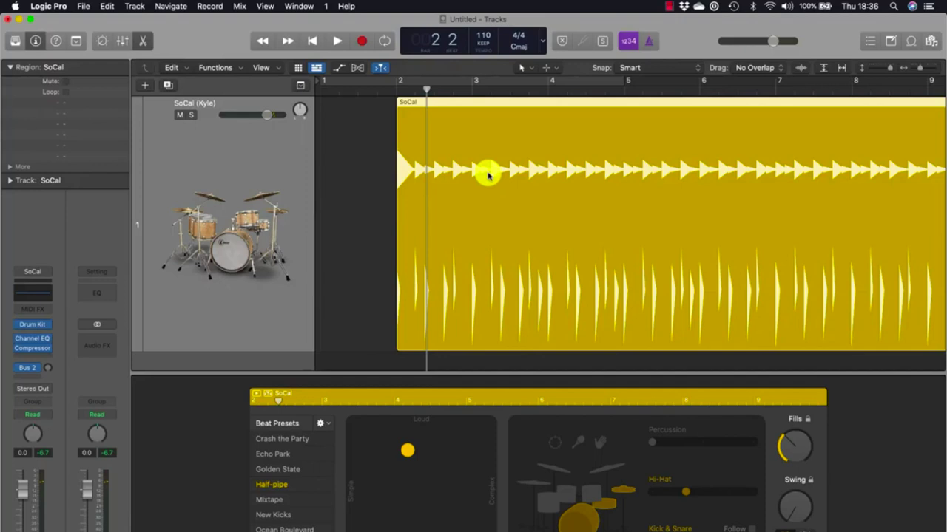
key("space")
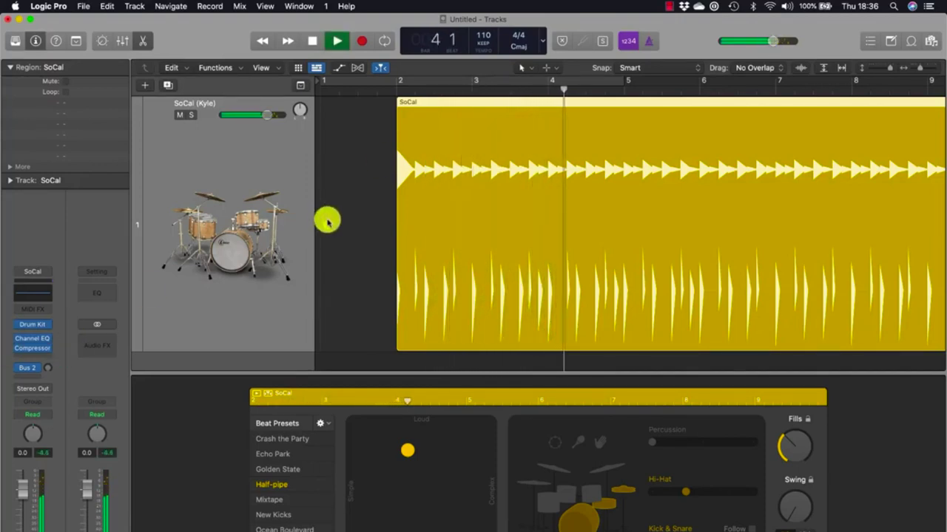
key("space")
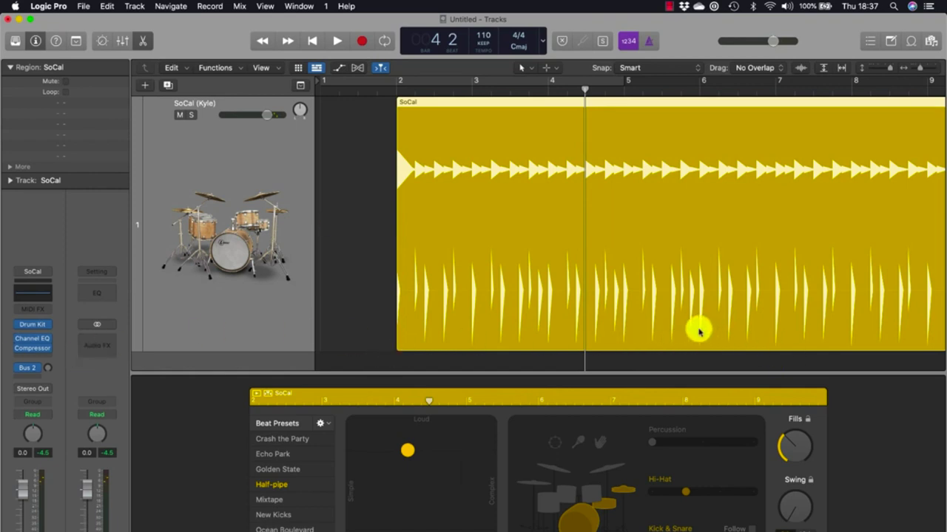
Step: Set the cycle range from the drum region, shorten it to end at bar 5, and play the loop
key("super+Left")
left_click(623, 224)
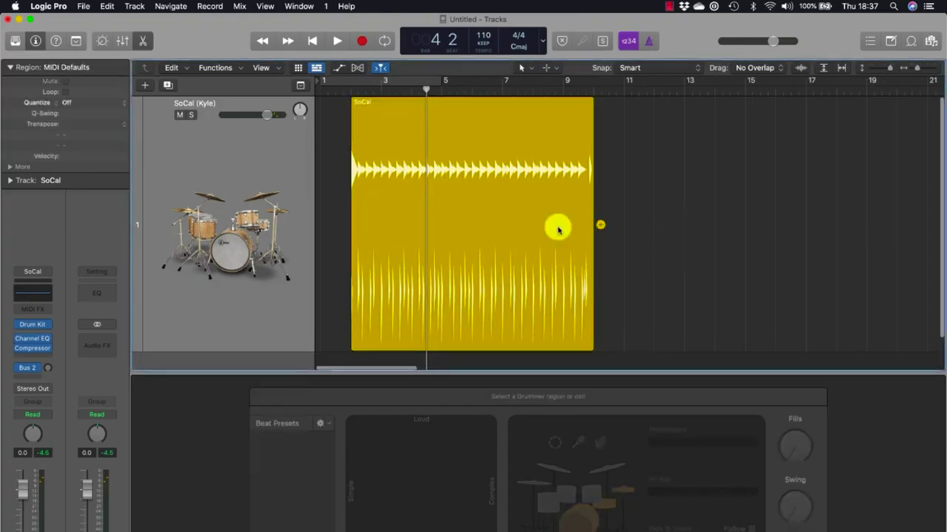
left_click(493, 212)
key("super+u")
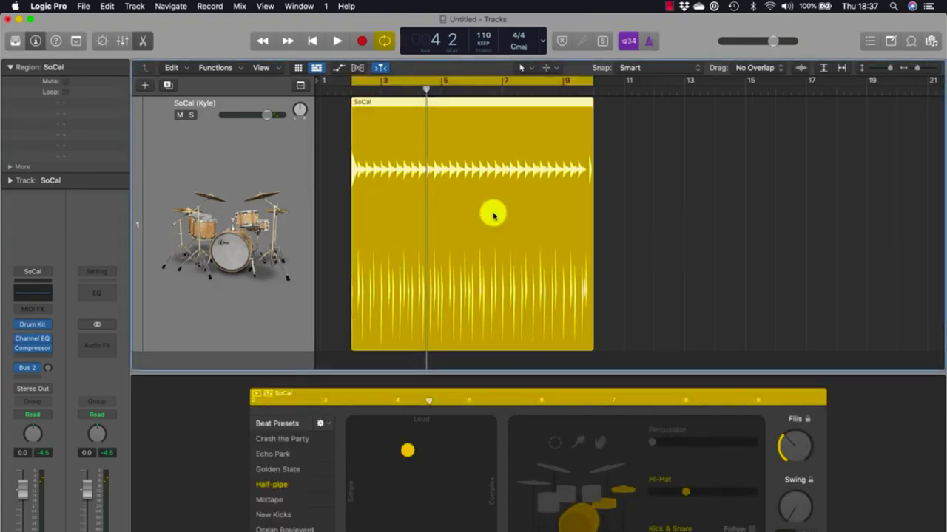
left_click(591, 82)
left_click(589, 81)
left_click_drag(592, 81, 442, 83)
key("space")
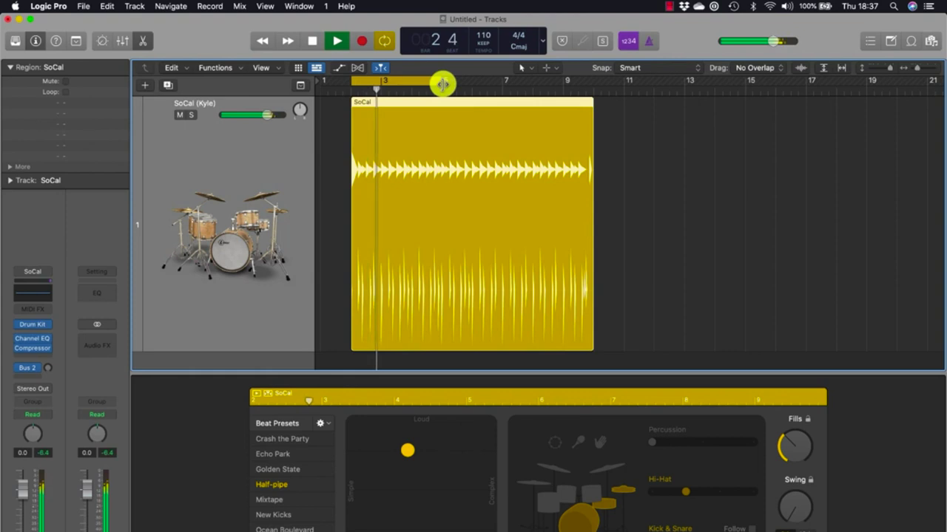
key("space")
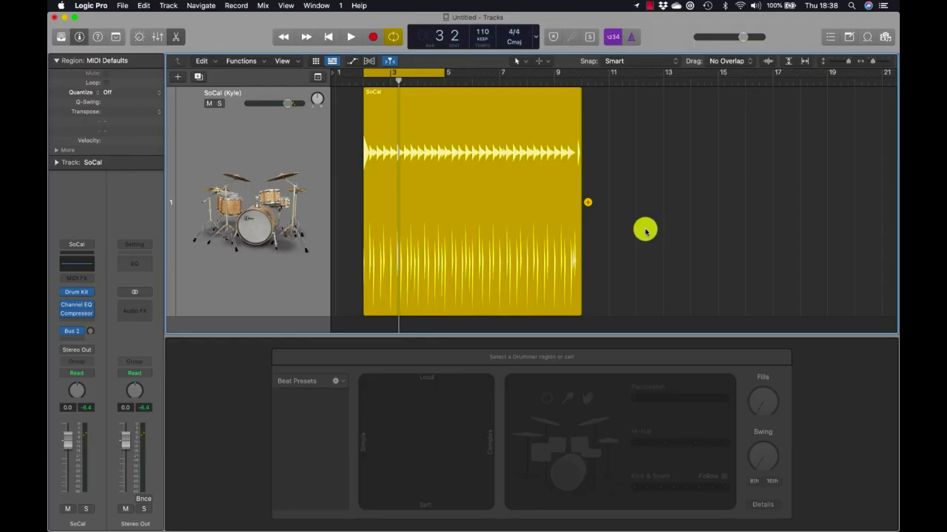
Step: Open the Library for the drum region's track and choose the Jesse - Funk Rock drummer with the Smash kit
left_click(505, 209)
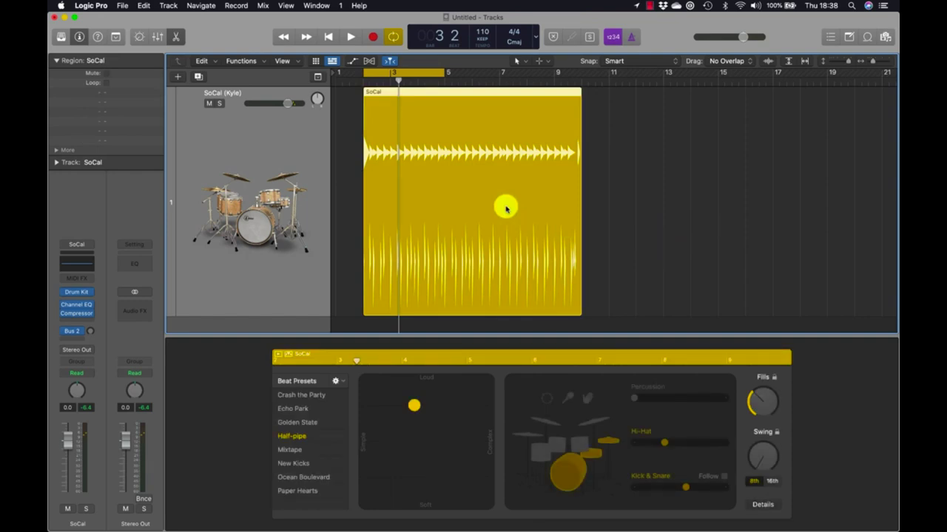
key("y")
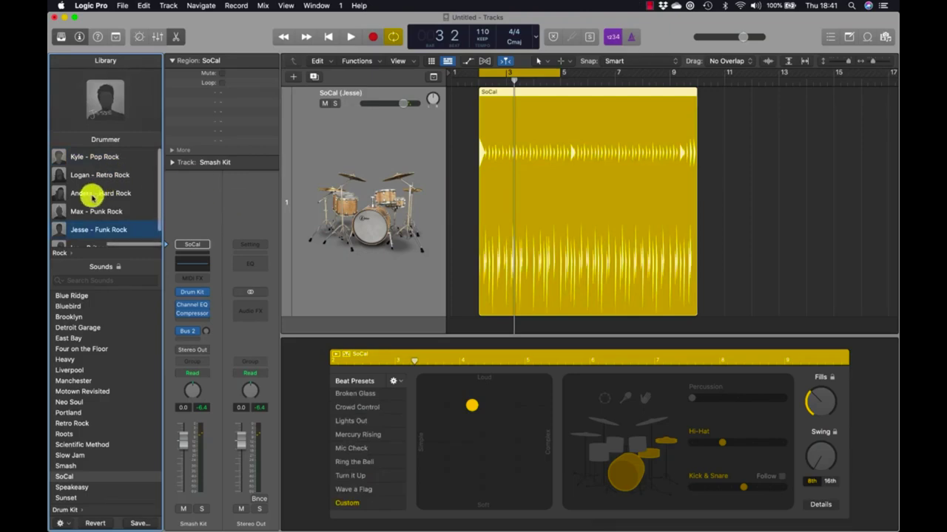
mouse_move(93, 197)
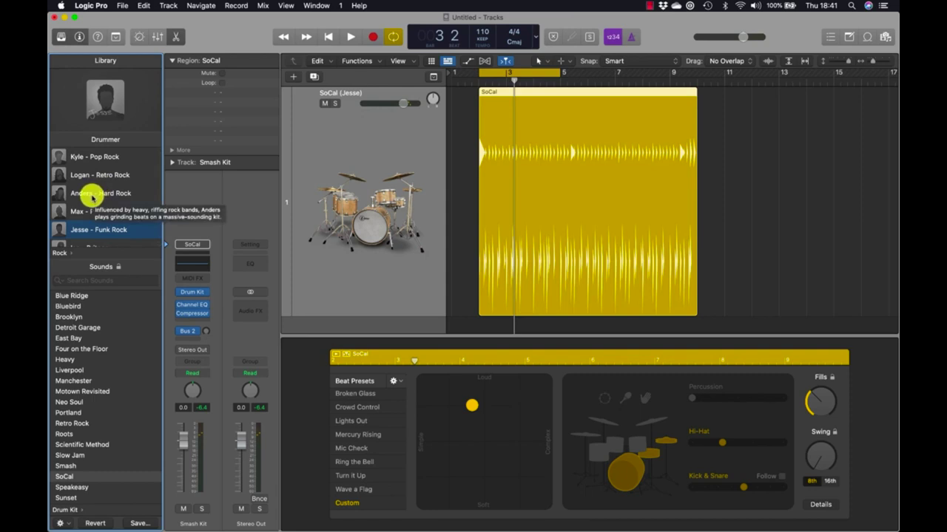
mouse_move(89, 178)
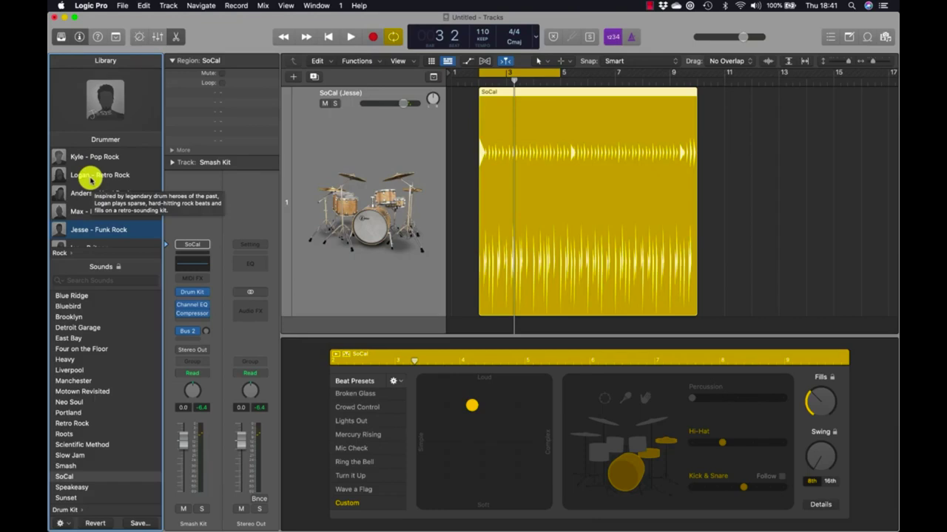
scroll(96, 214, "down", 1)
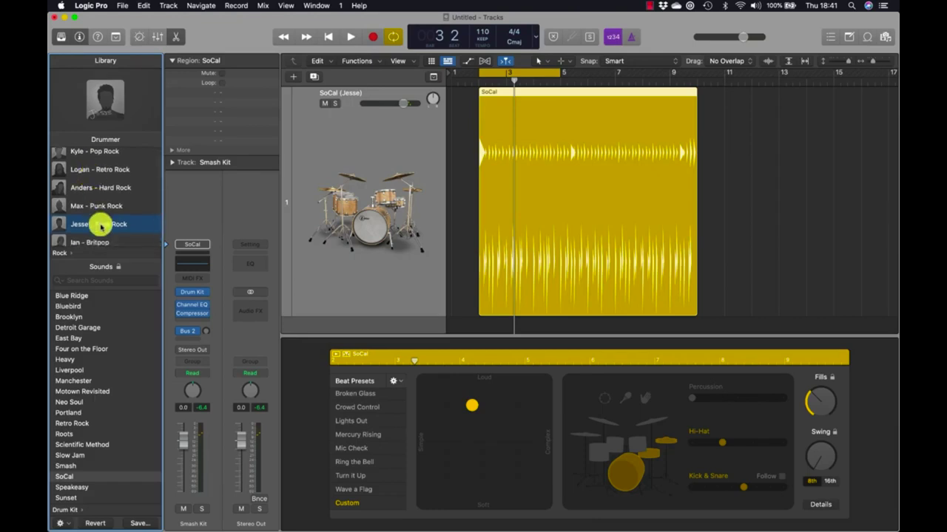
scroll(101, 227, "down", 1)
left_click(106, 206)
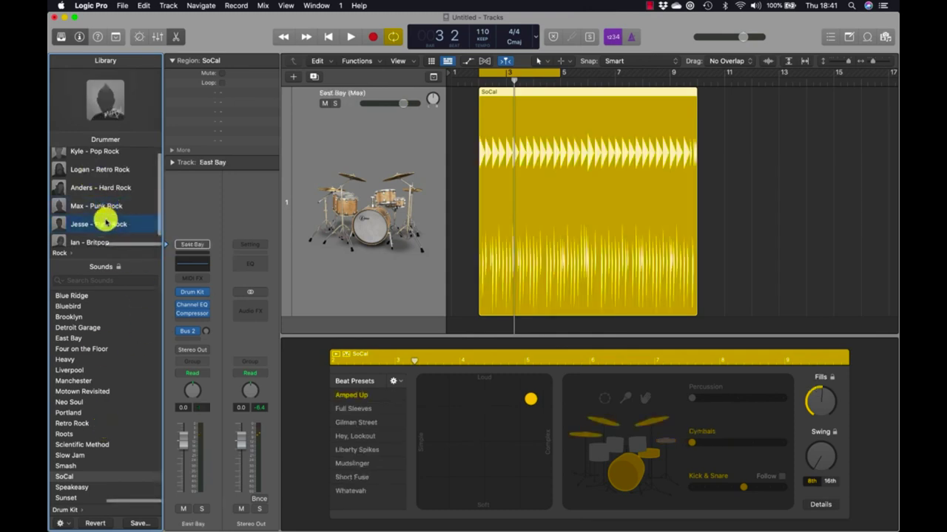
left_click(69, 466)
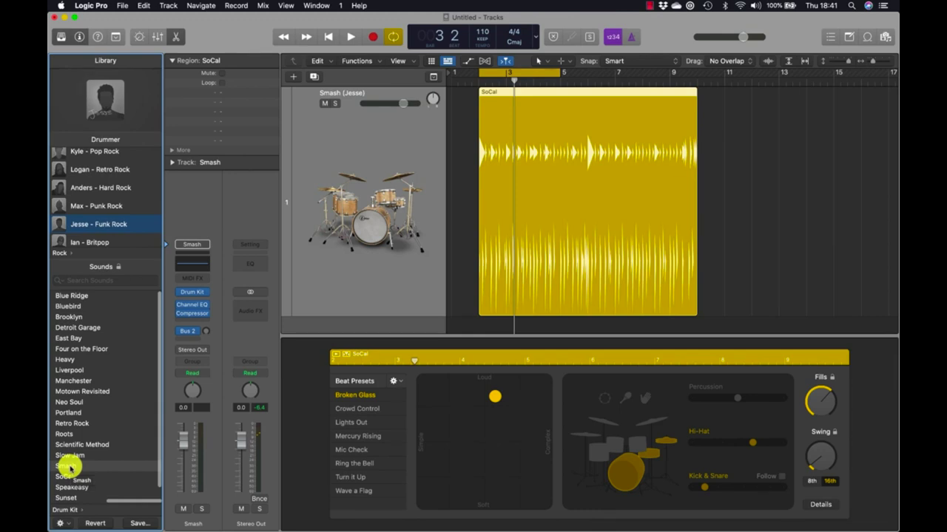
Step: Set the project tempo to 95 and play the cycled drum section
left_click(481, 31)
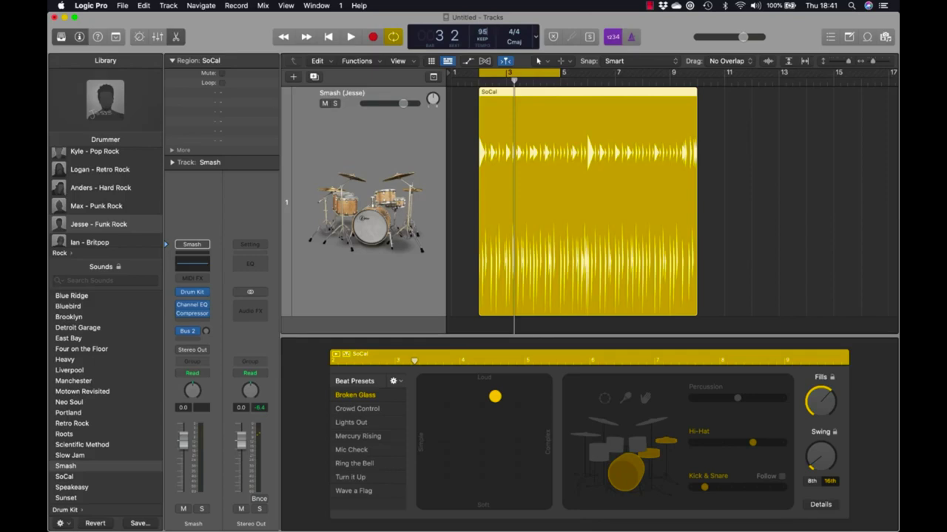
key("space")
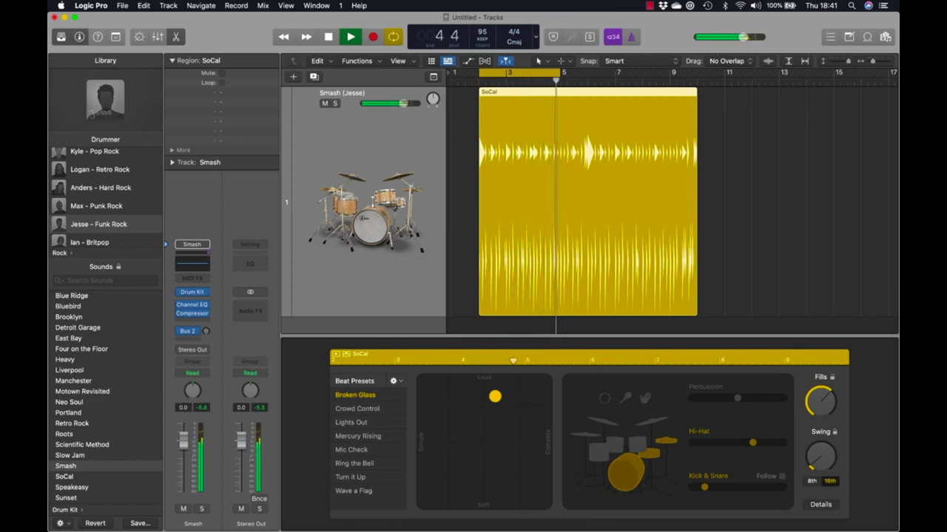
key("space")
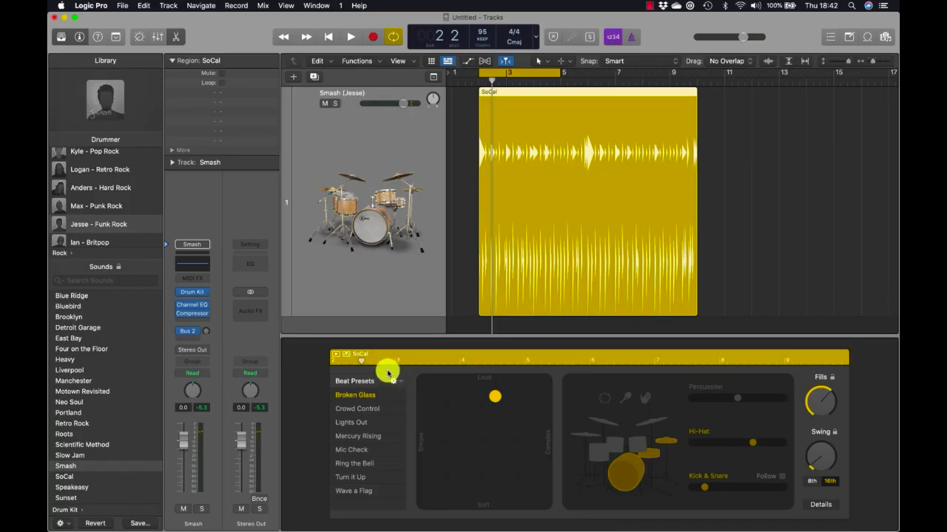
Step: Preview the drum region from the Drummer editor, moving the playhead along the editor's ruler
left_click_drag(362, 360, 397, 359)
key("space")
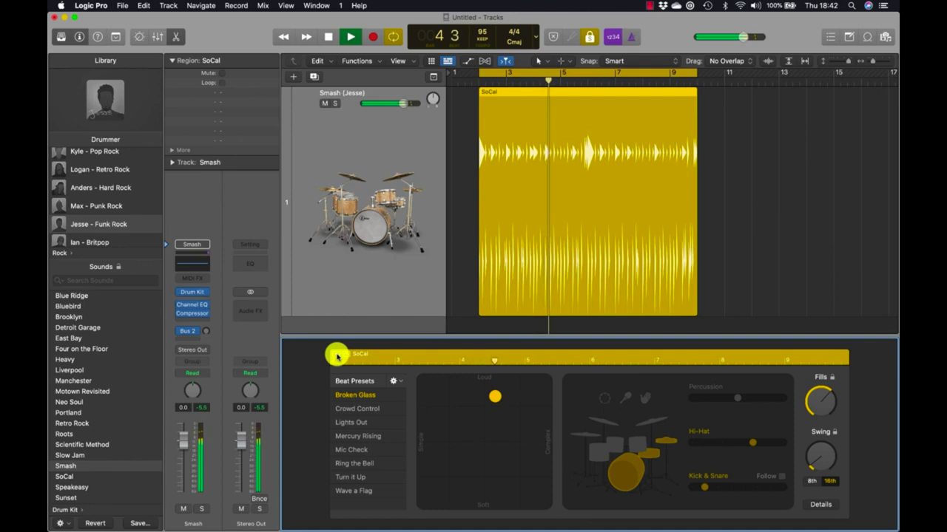
left_click_drag(540, 359, 363, 360)
left_click(539, 361)
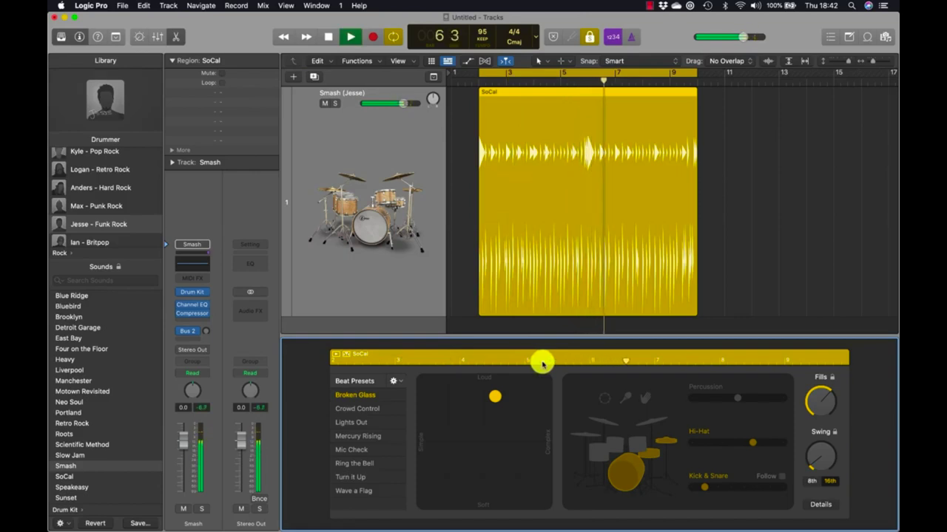
Step: Stop the editor preview, deselect the drum region, and play the cycled section before stopping it
key("space")
key("period")
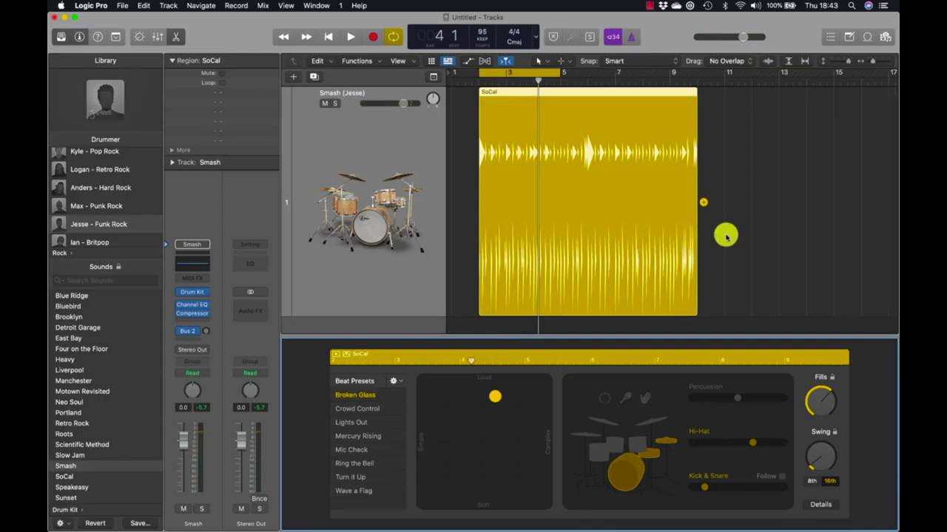
left_click(726, 236)
key("space")
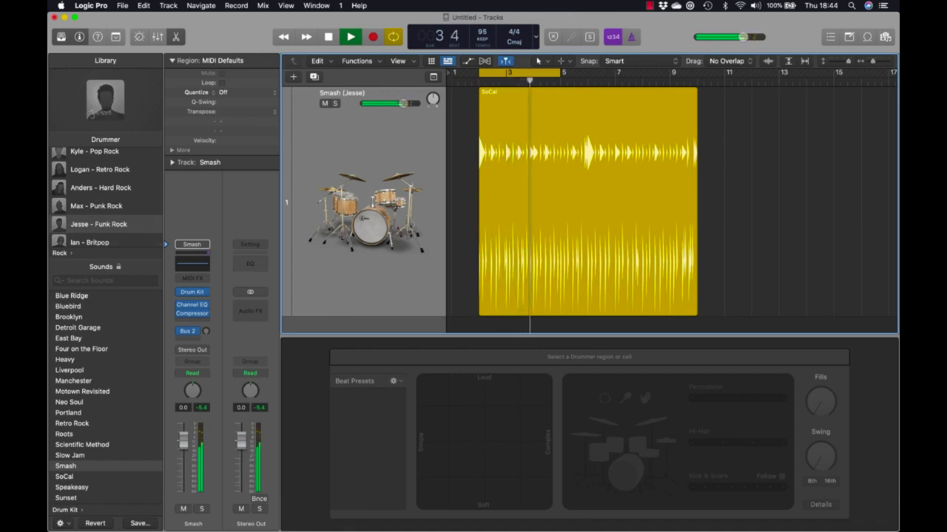
key("space")
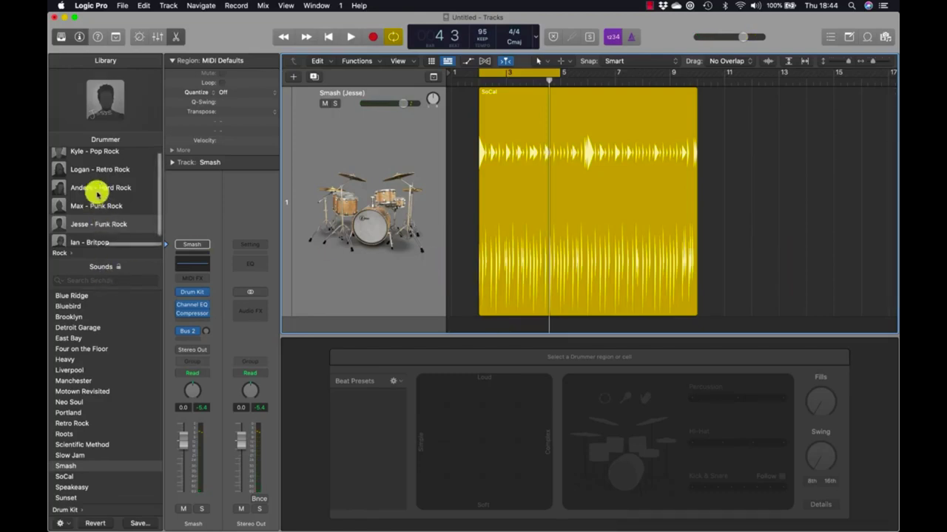
Step: Widen the Library to show the drummer categories and choose the Alternative drummer Aidan - Indie Pop
left_click_drag(162, 214, 286, 236)
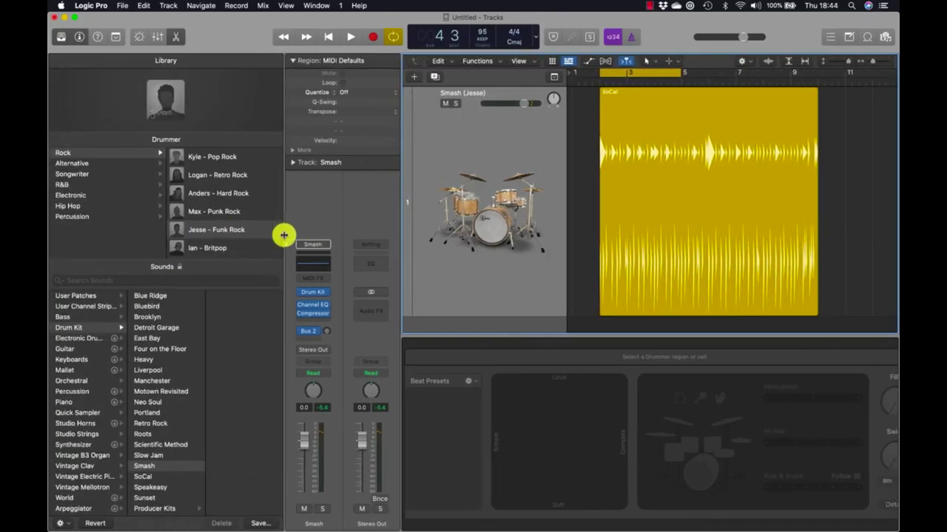
left_click(74, 164)
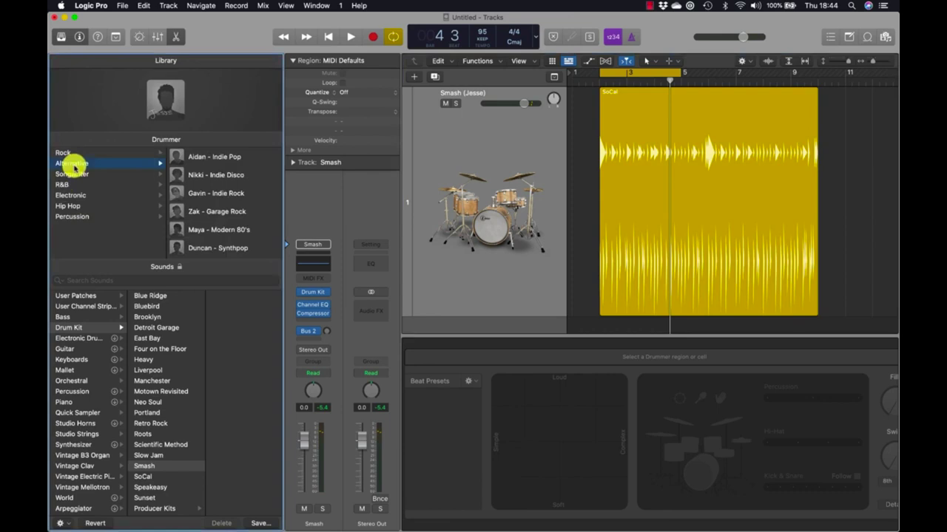
left_click(210, 156)
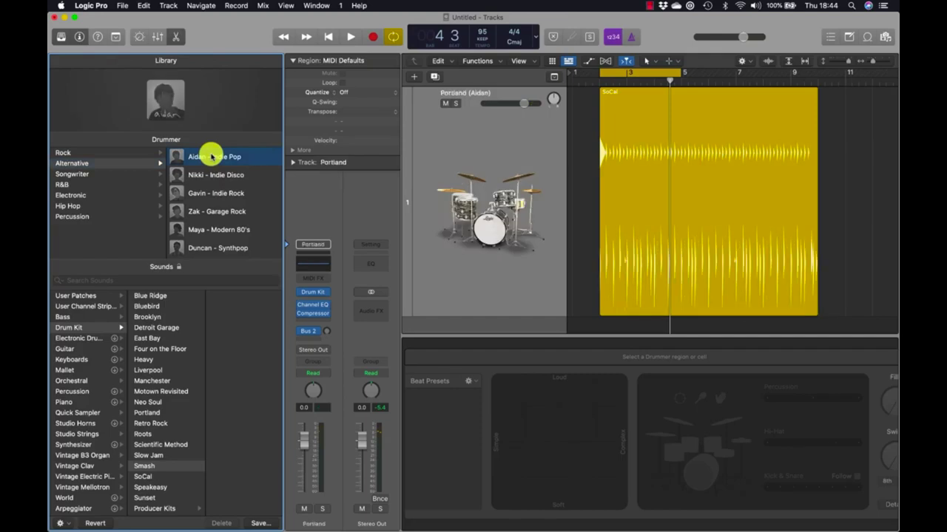
Step: Set the project tempo to 100 and play the cycled drum section to audition the Indie Pop drummer
left_click(485, 33)
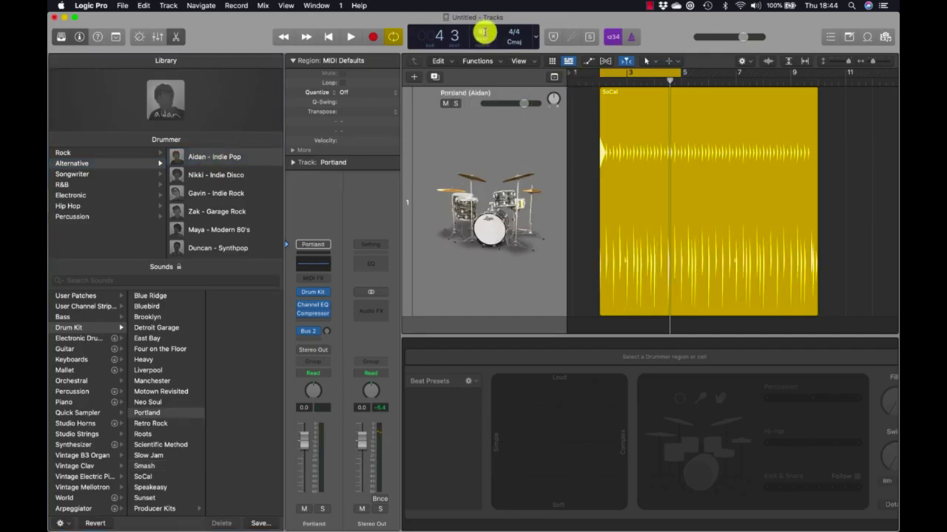
type("100")
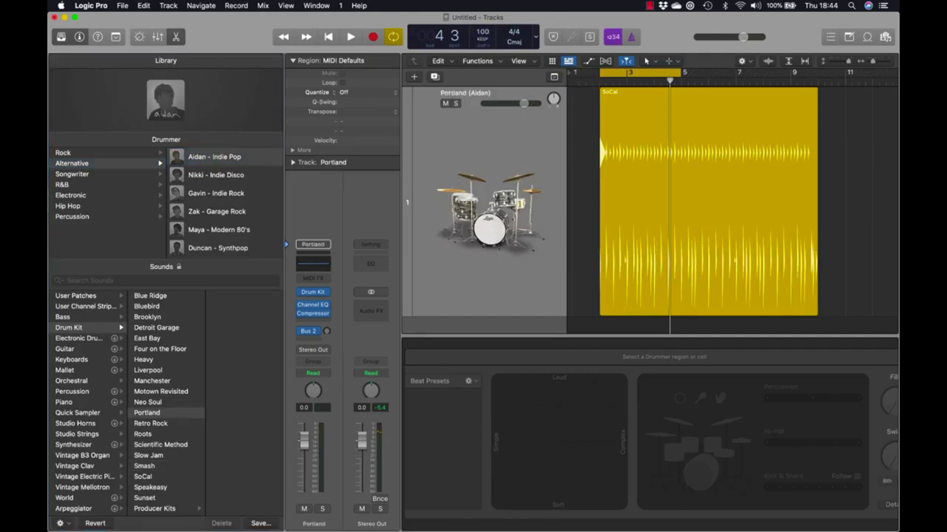
left_click(477, 37)
key("space")
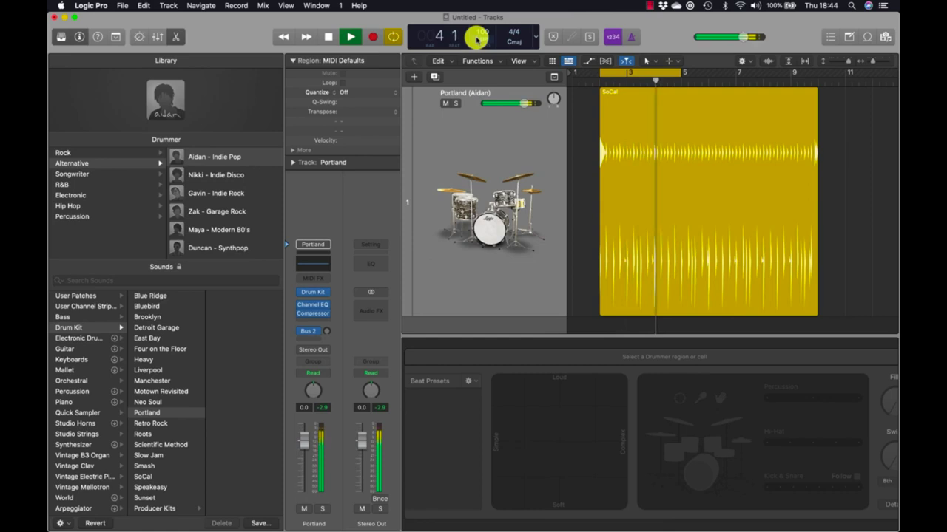
key("space")
Step: Audition the Fine Grind, Green and Yellow, Hoodoo and Jackpot beat presets on the drum region during playback, ending on Hoodoo
left_click(691, 156)
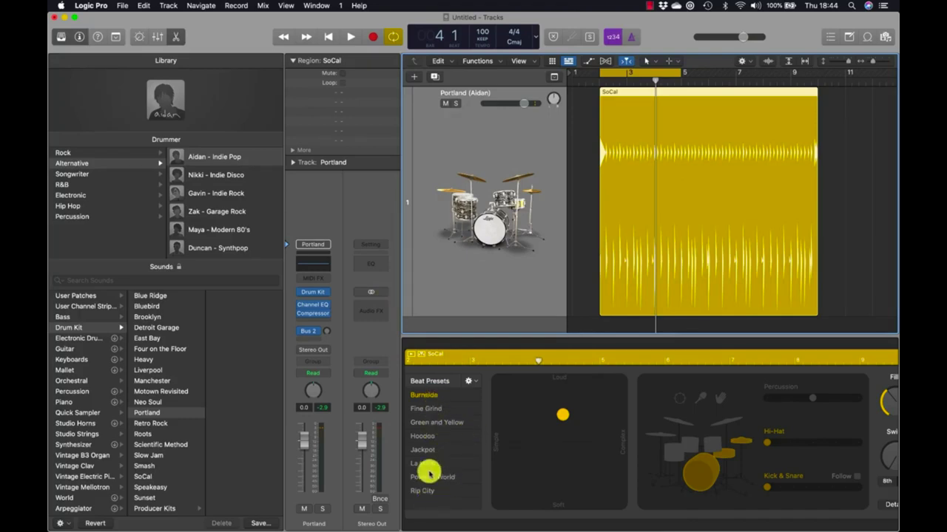
key("space")
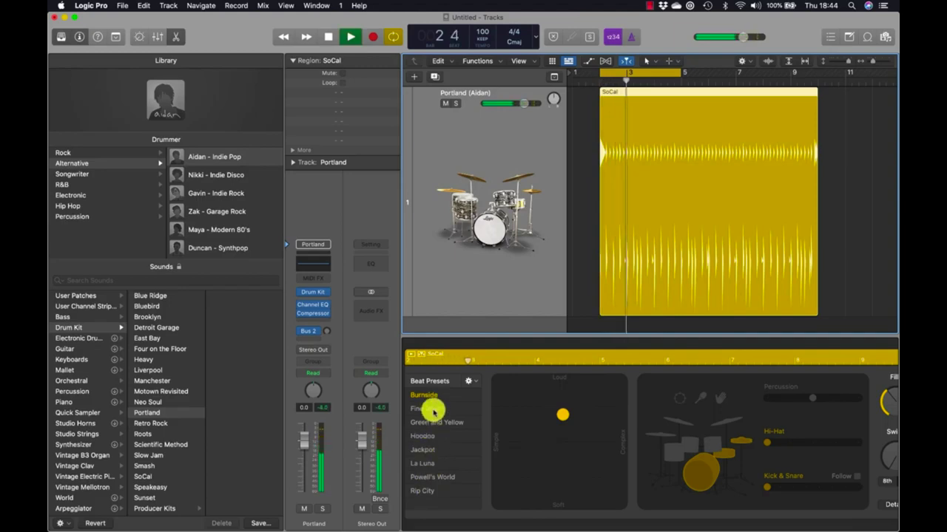
left_click(434, 409)
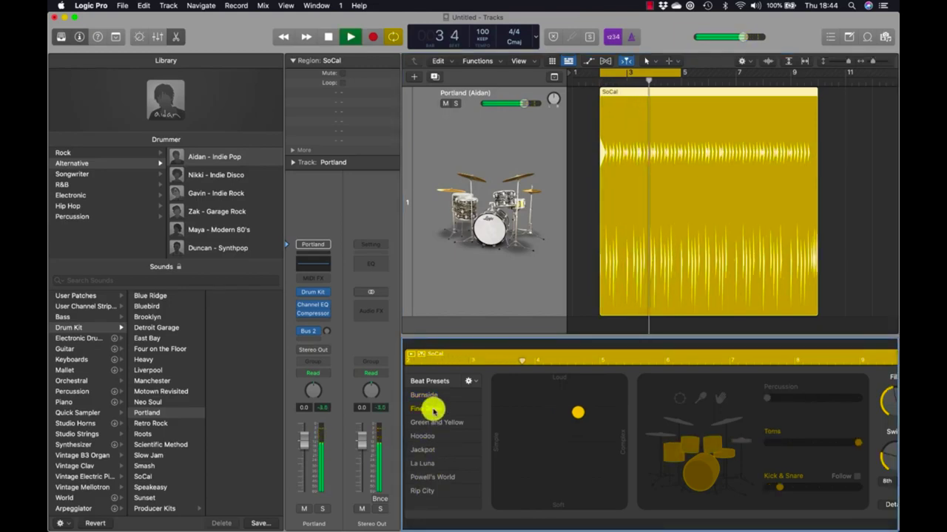
left_click(431, 423)
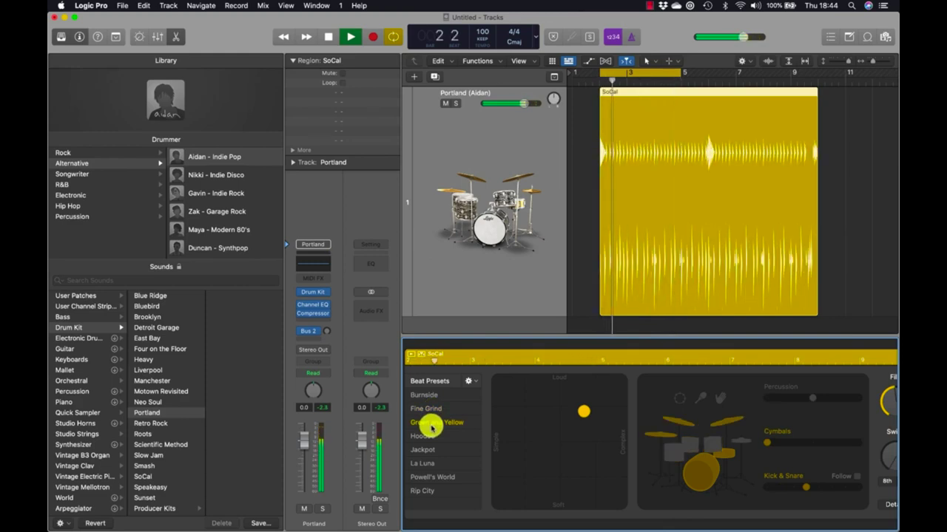
left_click(432, 437)
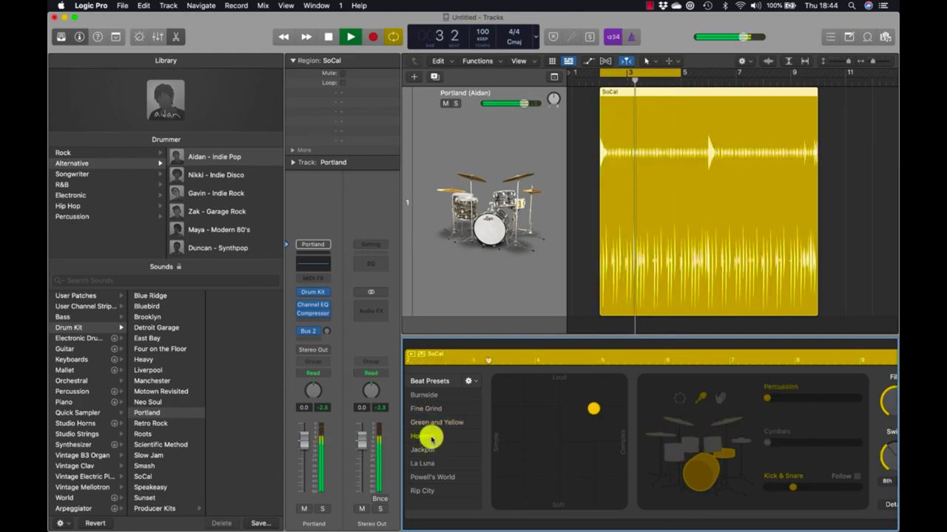
left_click(431, 450)
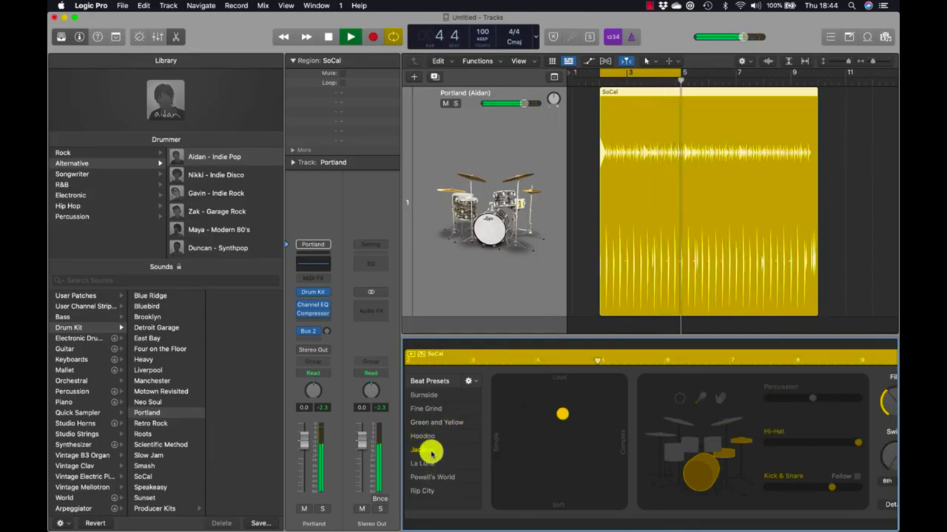
left_click(431, 437)
key("space")
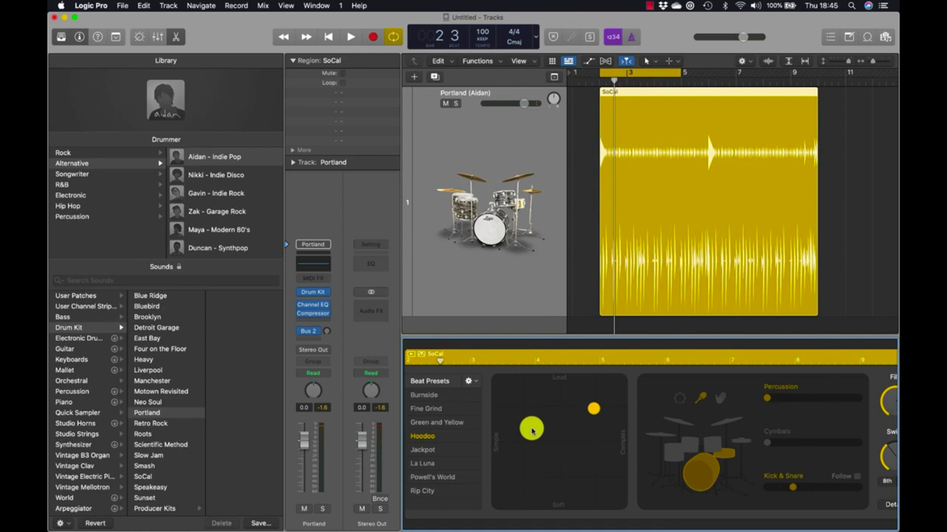
Step: Play the loop and change the drummer to Max - Punk Rock from the Rock category, accepting replacement of the region settings
left_click(579, 203)
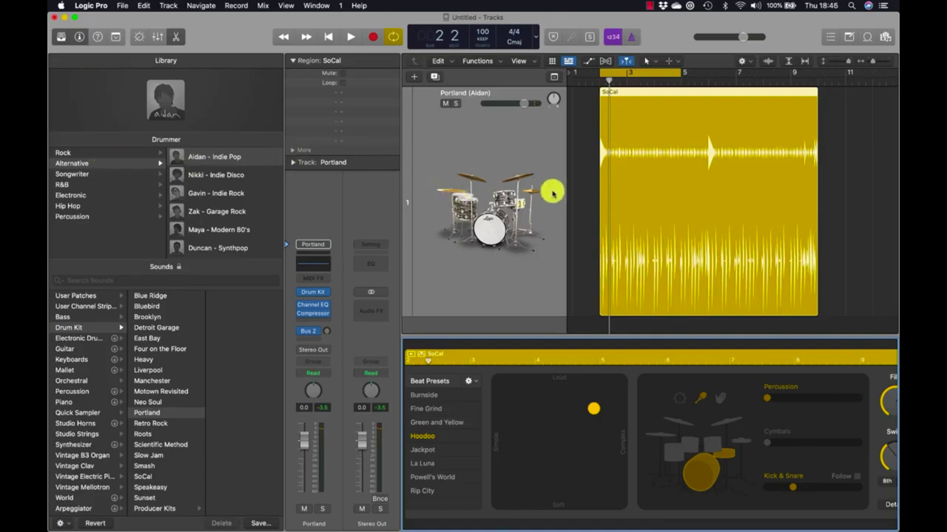
key("space")
left_click(90, 152)
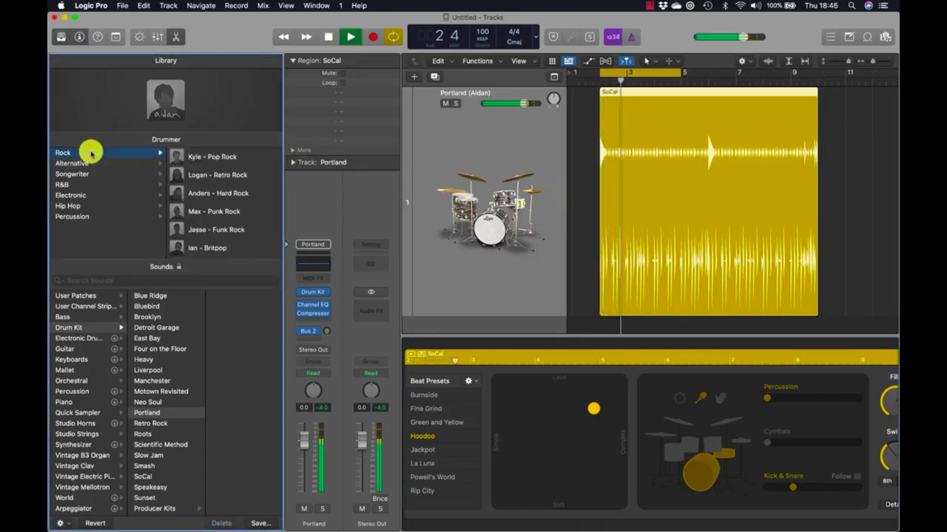
left_click(215, 212)
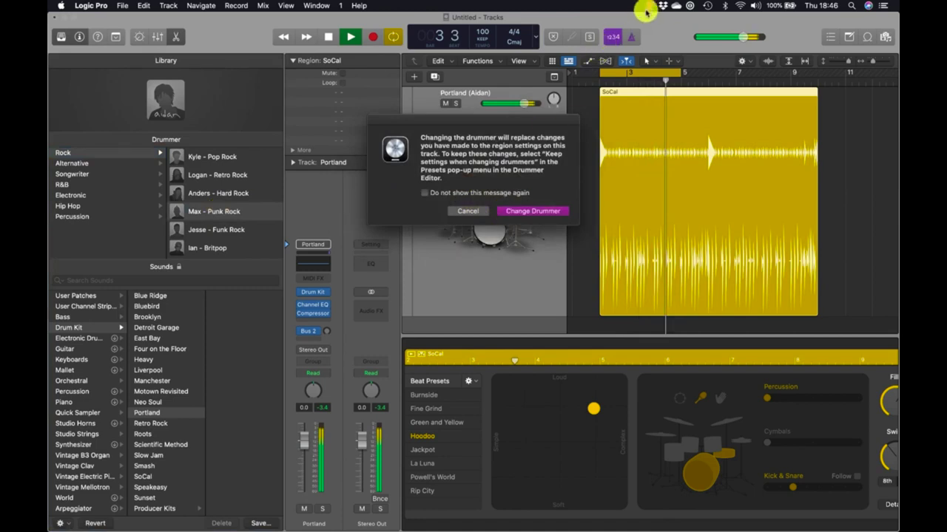
left_click(532, 211)
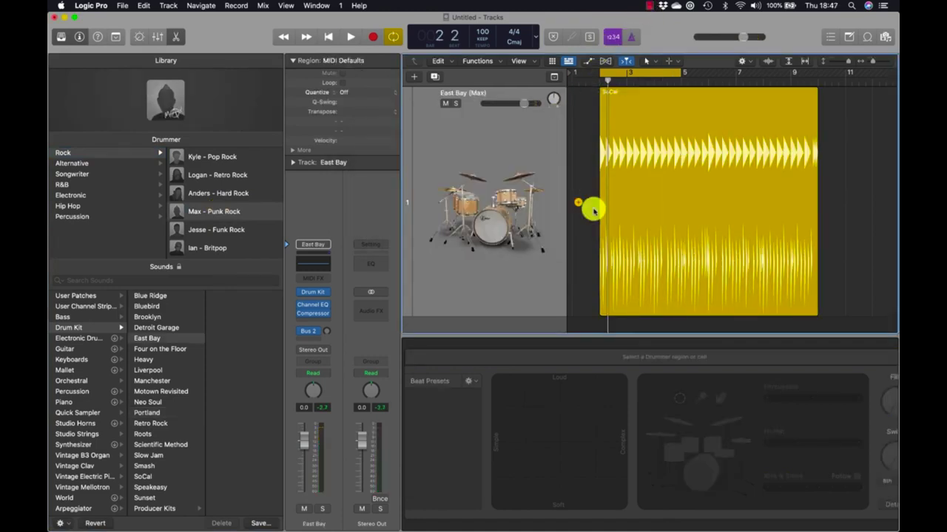
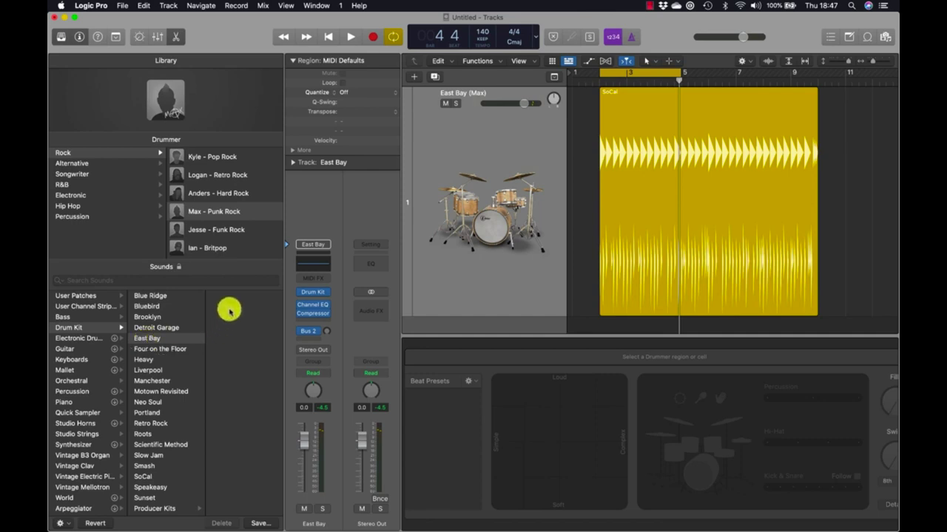
Step: Lock the East Bay kit sound and switch the Rock drummer to Kyle - Pop Rock
left_click(178, 267)
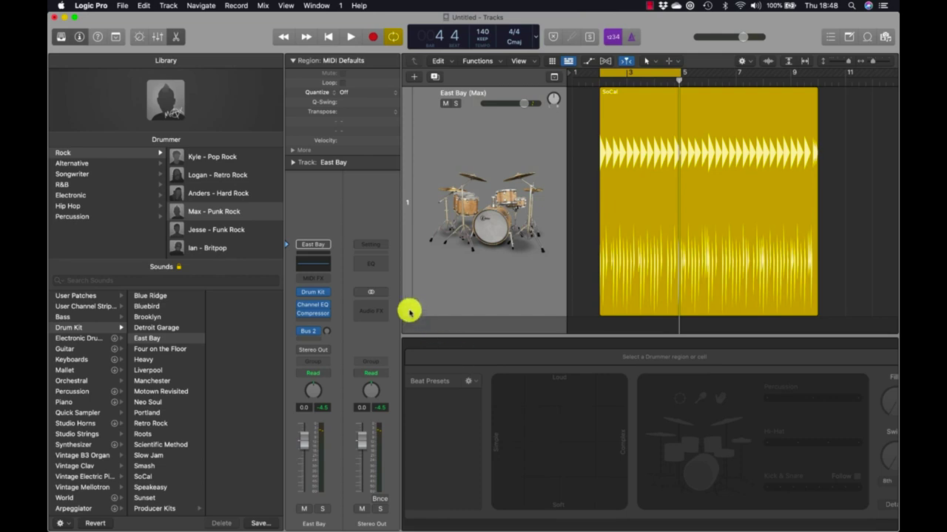
left_click(212, 160)
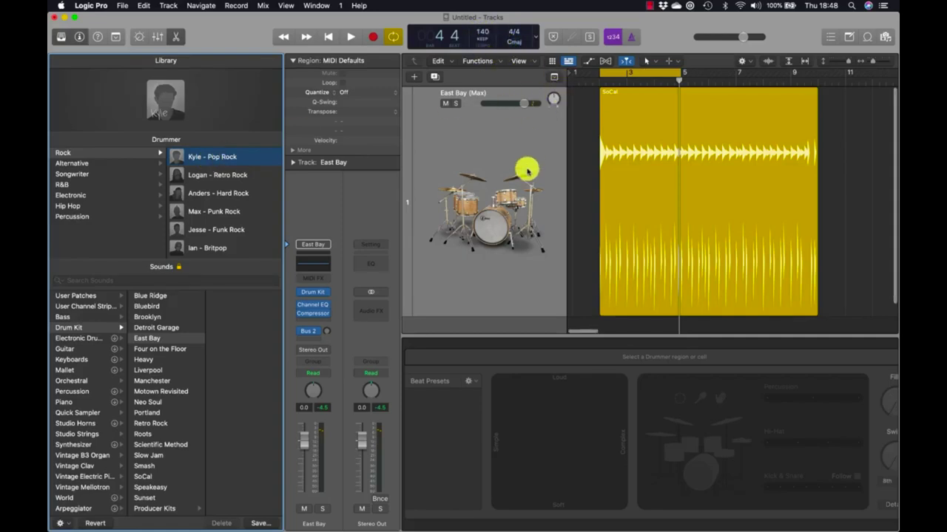
mouse_move(213, 157)
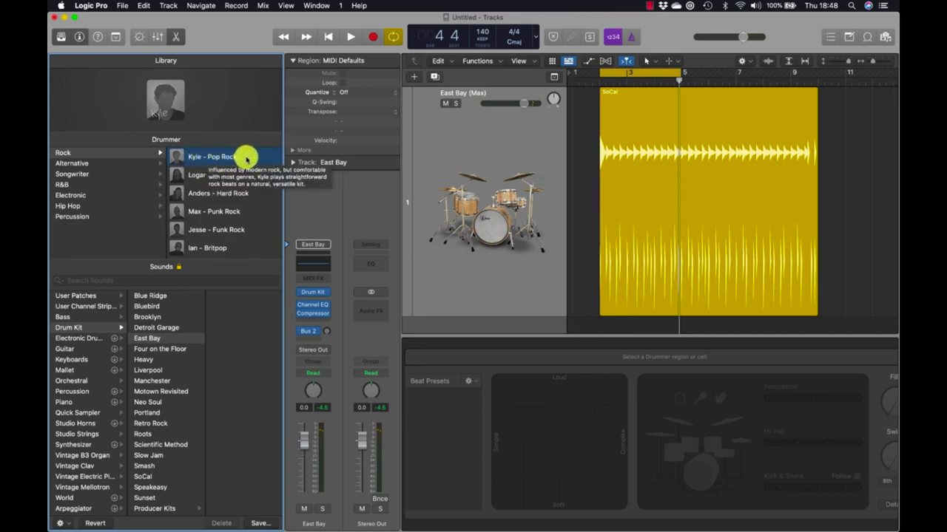
Step: Set the project tempo to 135 and play the cycled section with Kyle on the locked kit
left_click(481, 31)
left_click_drag(481, 31, 481, 22)
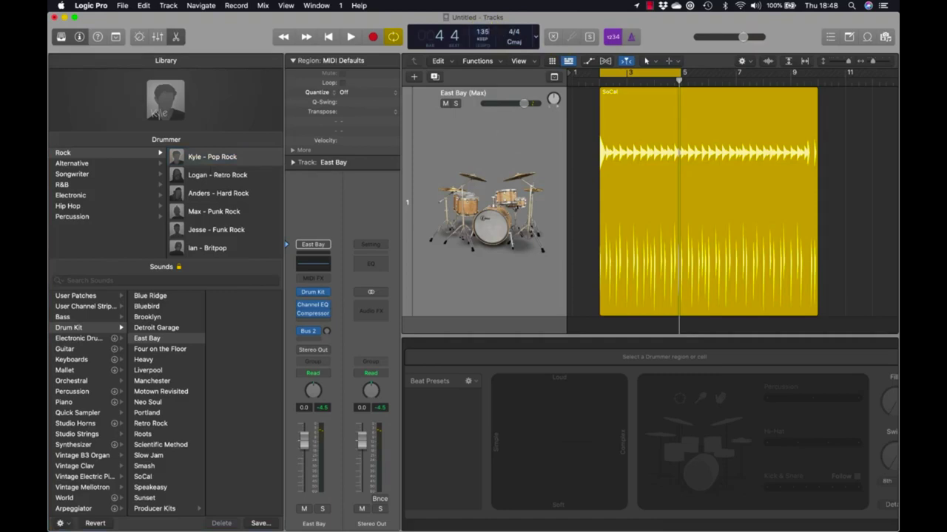
key("space")
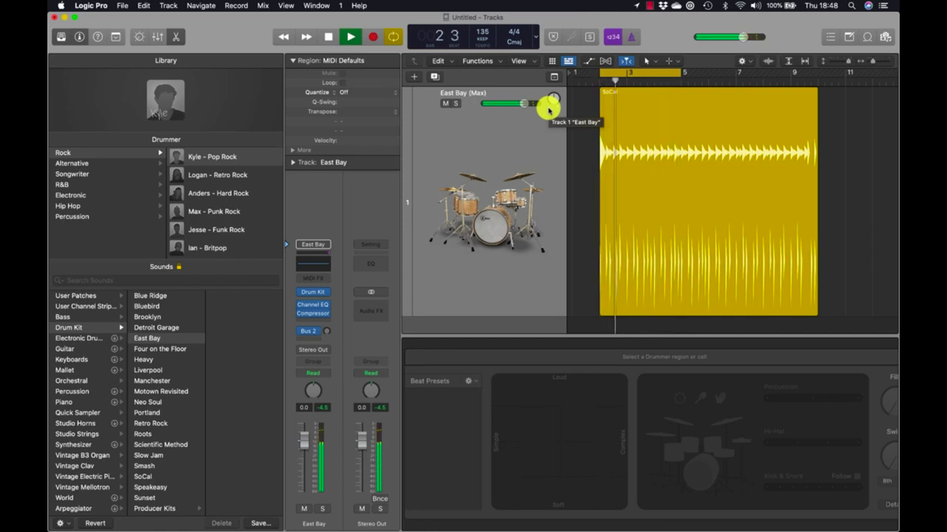
key("space")
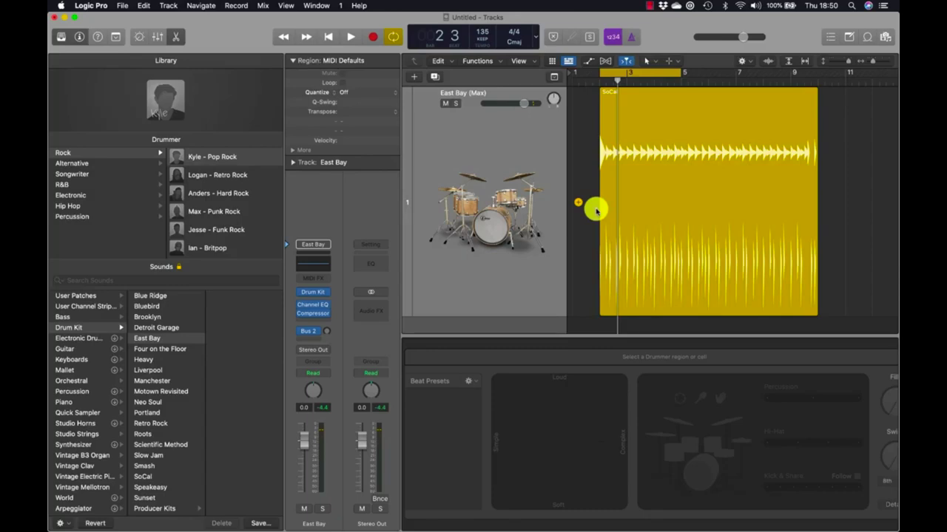
Step: Select the drum region, move the XY pad puck slightly toward Simple, and deselect the region
left_click(664, 220)
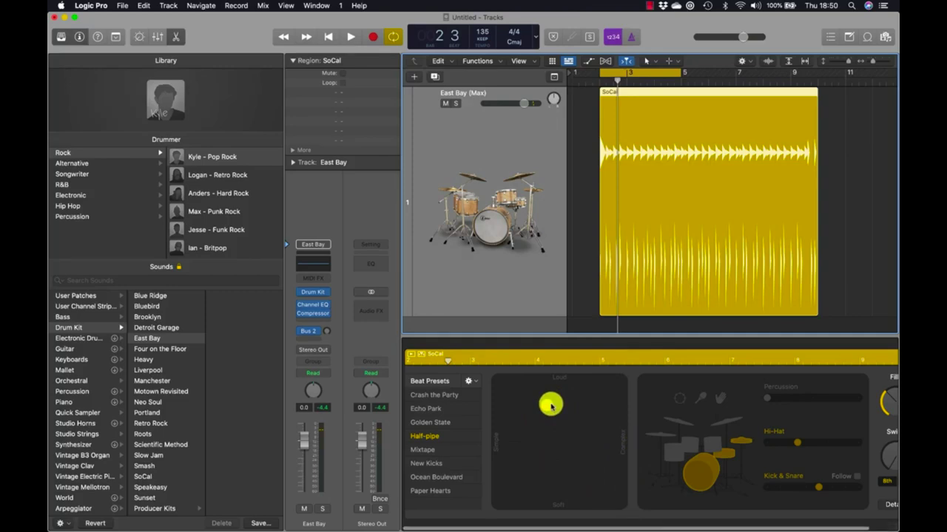
mouse_move(551, 407)
left_mouse_down()
mouse_move(555, 416)
mouse_move(543, 406)
left_mouse_up()
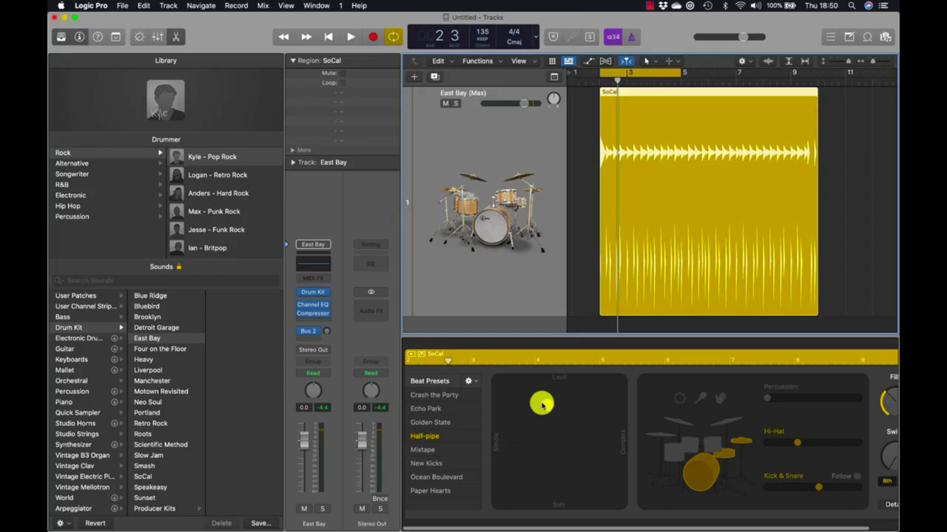
left_click(576, 213)
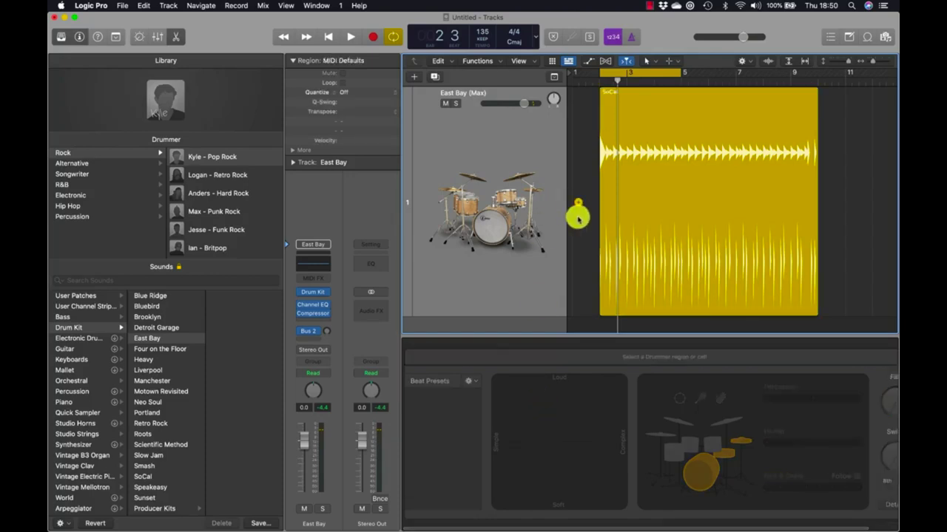
Step: Play the loop and move the drum region's XY pad puck to the soft, simple corner
key("space")
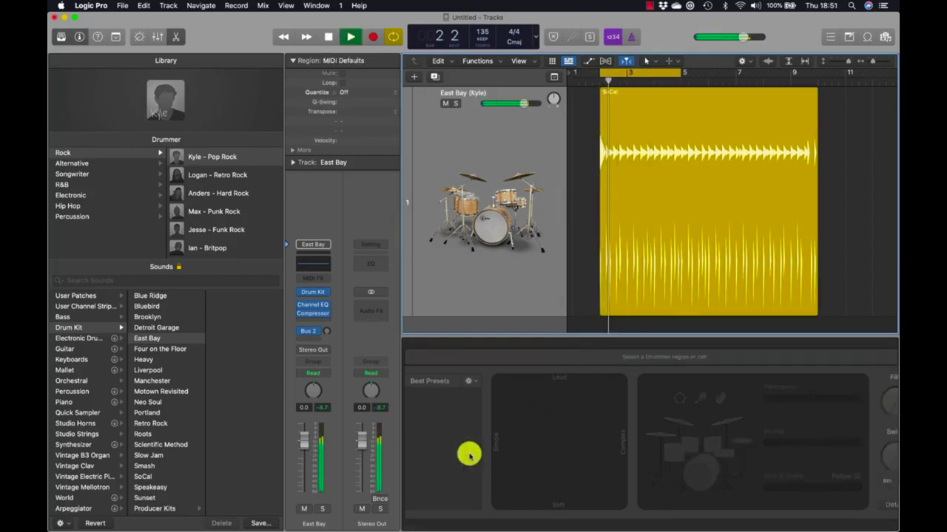
left_click(687, 215)
left_click_drag(544, 409, 503, 502)
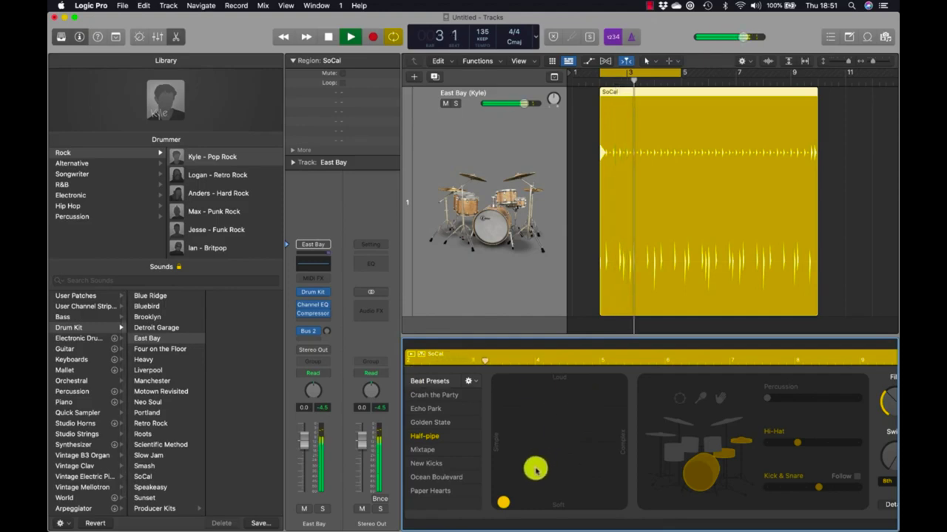
Step: Move the XY pad puck to the loud, complex corner during playback, and bring it back to a loud, fairly simple position
left_click_drag(510, 495, 607, 393)
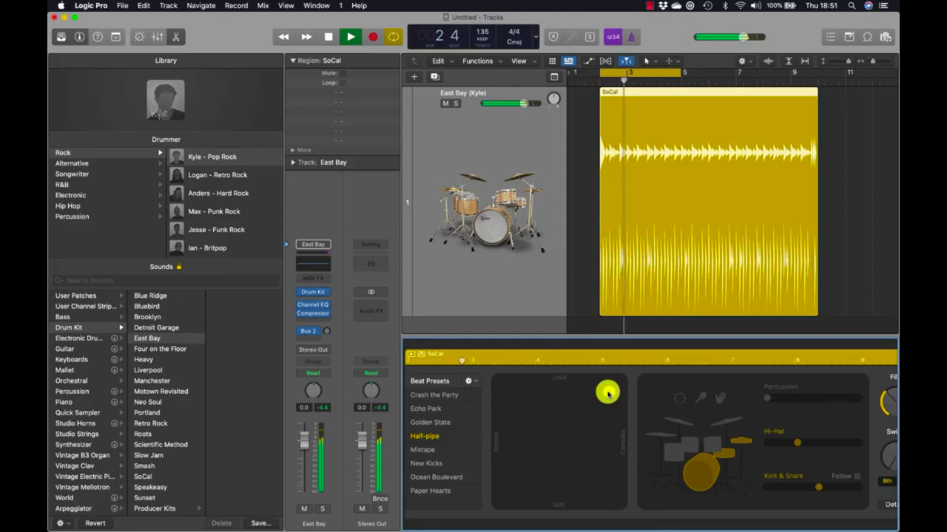
left_click_drag(607, 393, 529, 398)
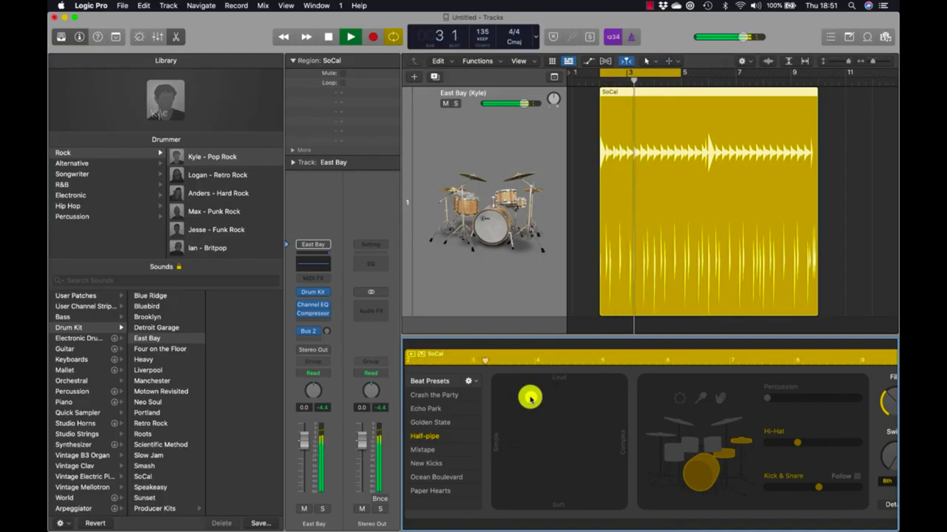
left_click_drag(529, 398, 542, 398)
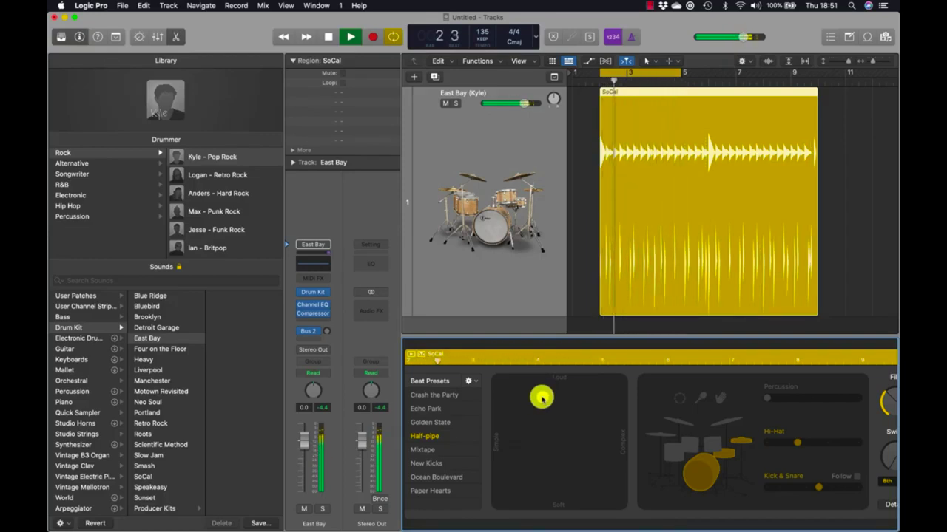
Step: Stop the loop, move the XY pad puck to the loud, complex corner, and play the cycled section
key("space")
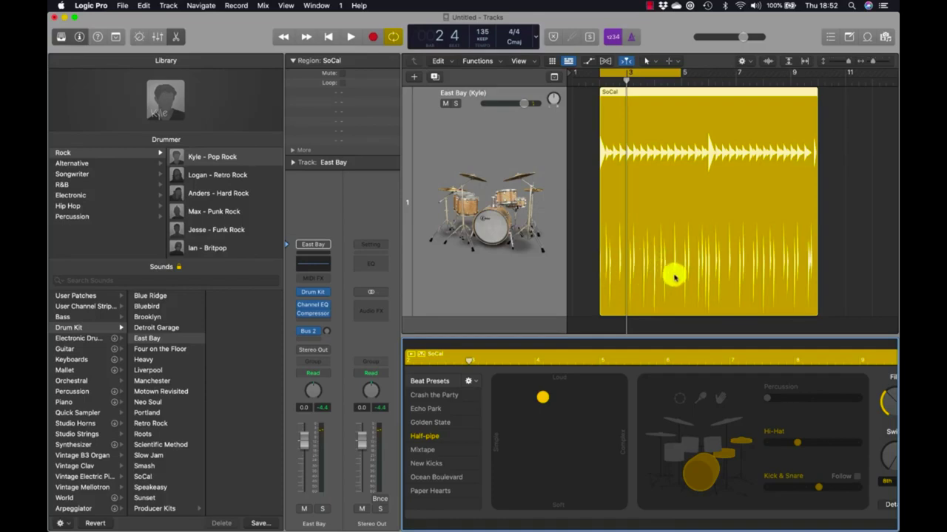
left_click_drag(542, 398, 666, 342)
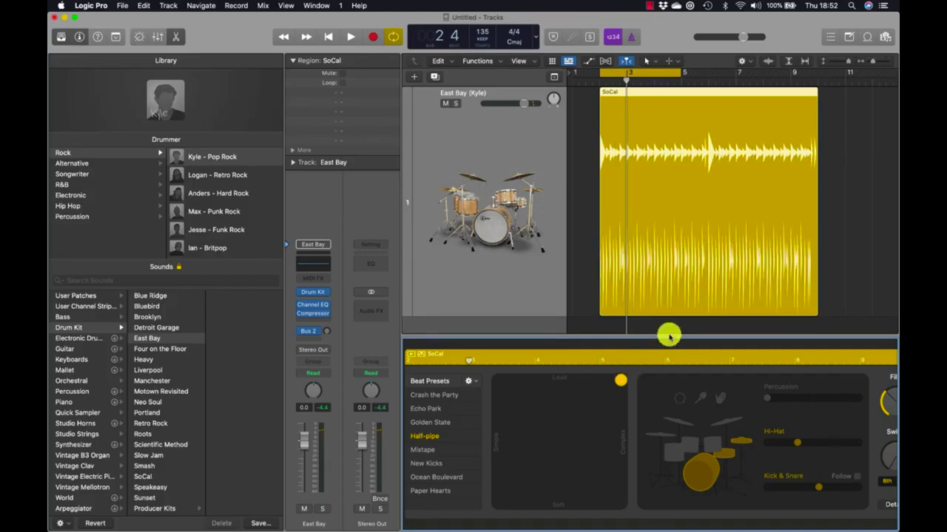
key("space")
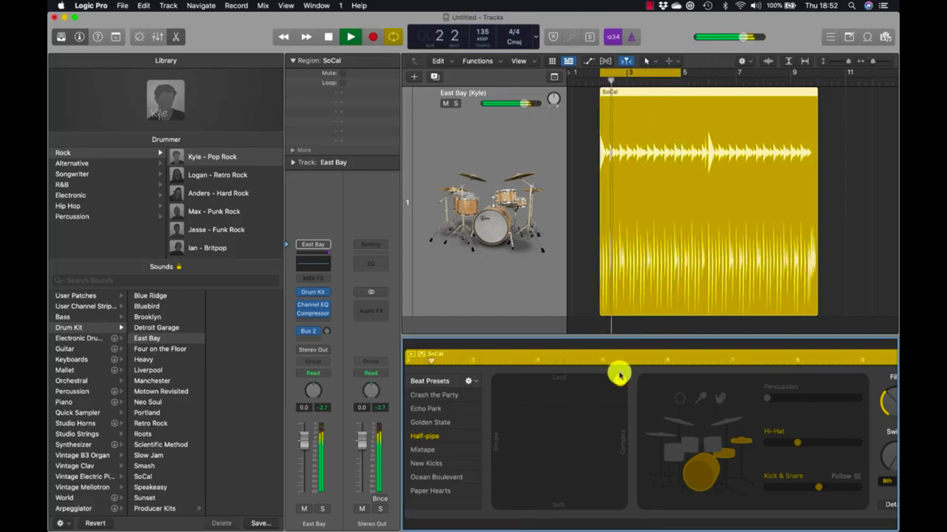
Step: Audition the loud-simple, soft-simple and soft-complex XY pad corners, return the puck near the centre, and stop playback
left_click_drag(619, 375, 449, 349)
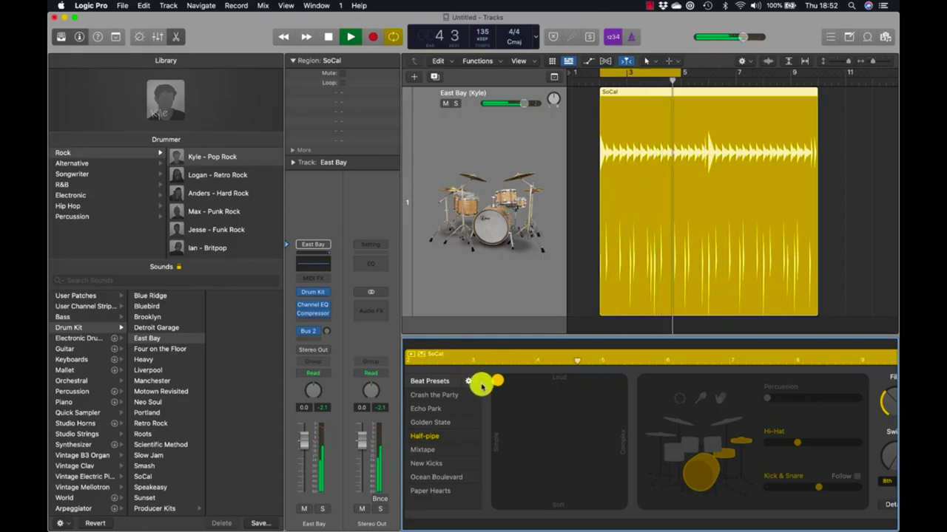
left_click_drag(477, 411, 457, 494)
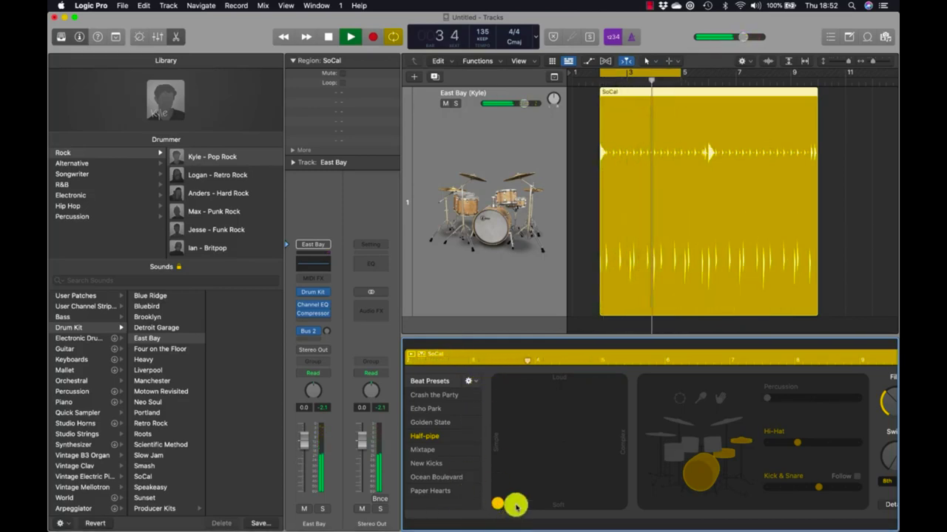
left_click_drag(499, 503, 620, 503)
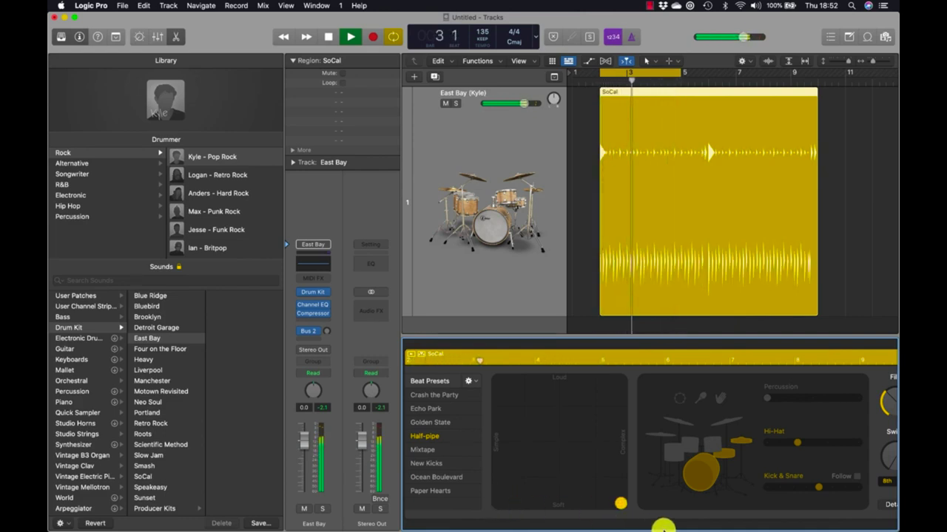
left_click_drag(620, 503, 539, 440)
key("space")
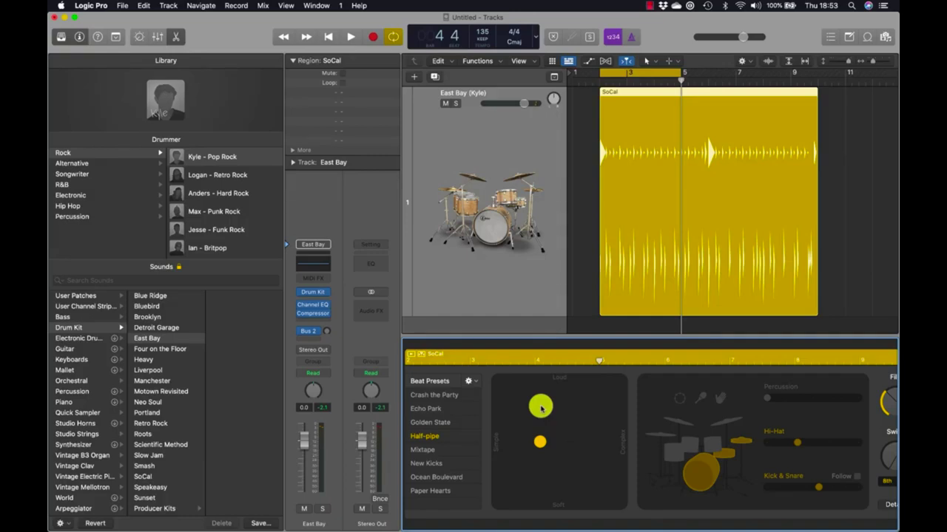
Step: Move the XY pad puck to a fairly loud, simple position and play the loop briefly
left_click_drag(542, 409, 573, 440)
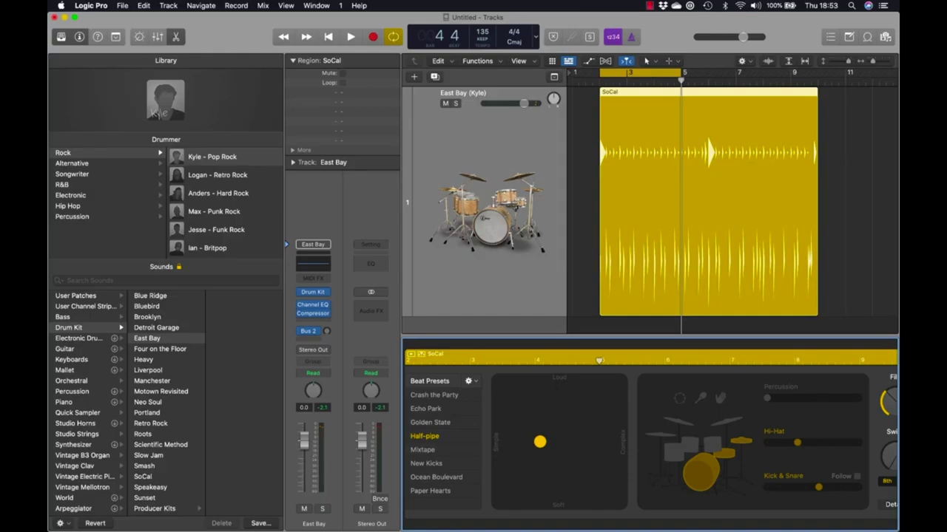
left_click_drag(542, 446, 530, 411)
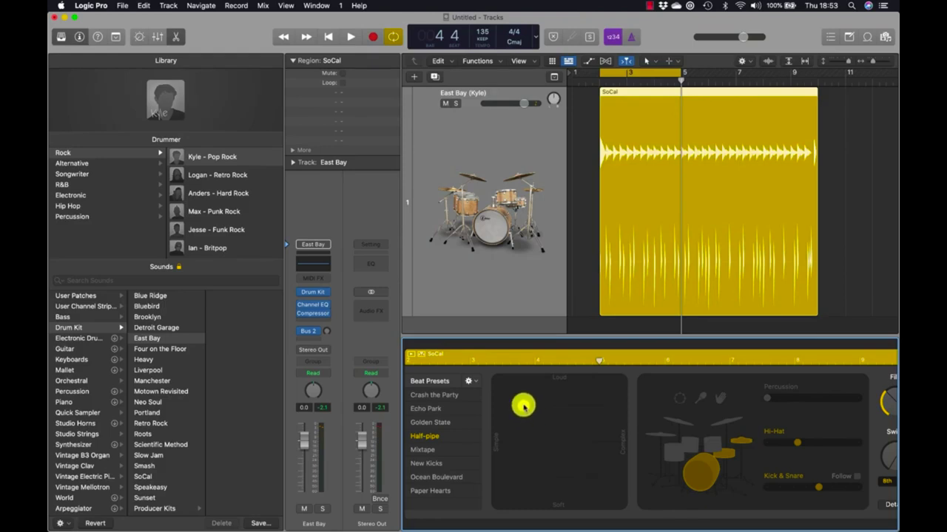
key("space")
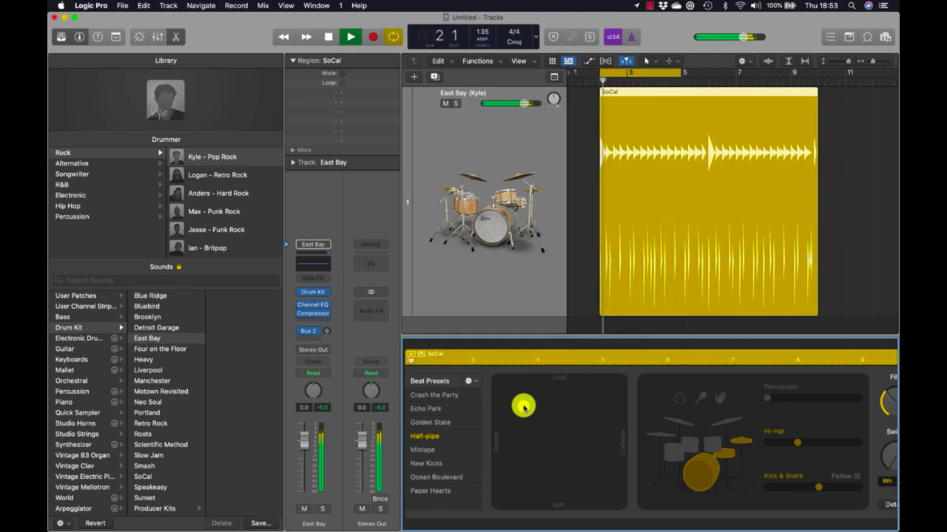
key("space")
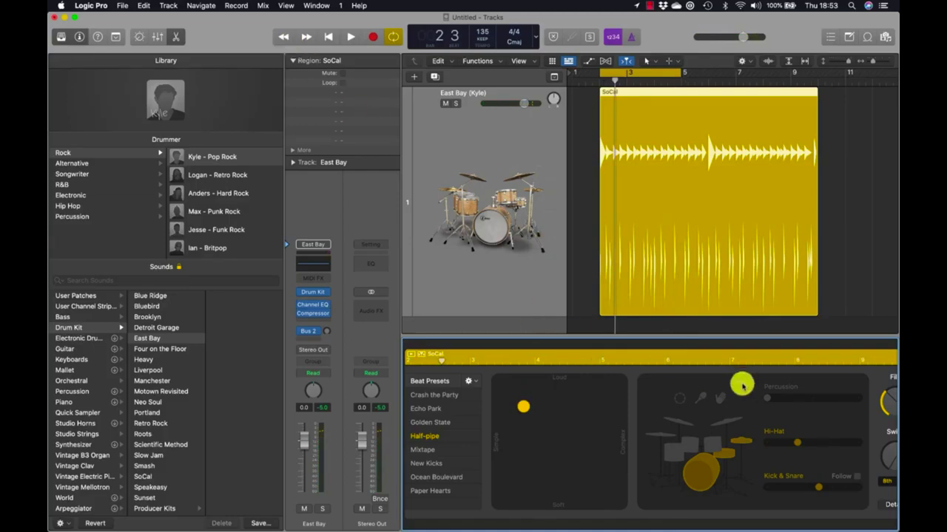
Step: Try Kick & Snare variations during playback, and enable Follow to view its source track choices
left_click(74, 17)
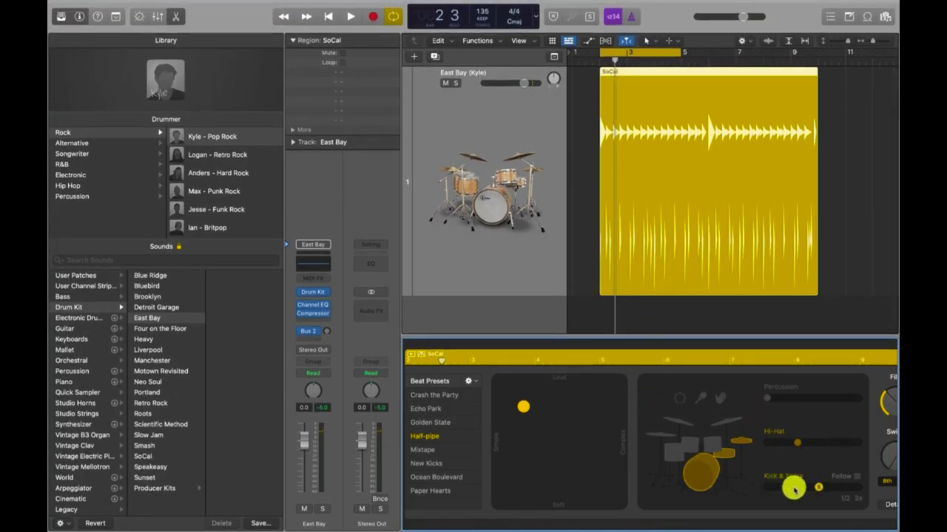
left_click_drag(791, 488, 765, 487)
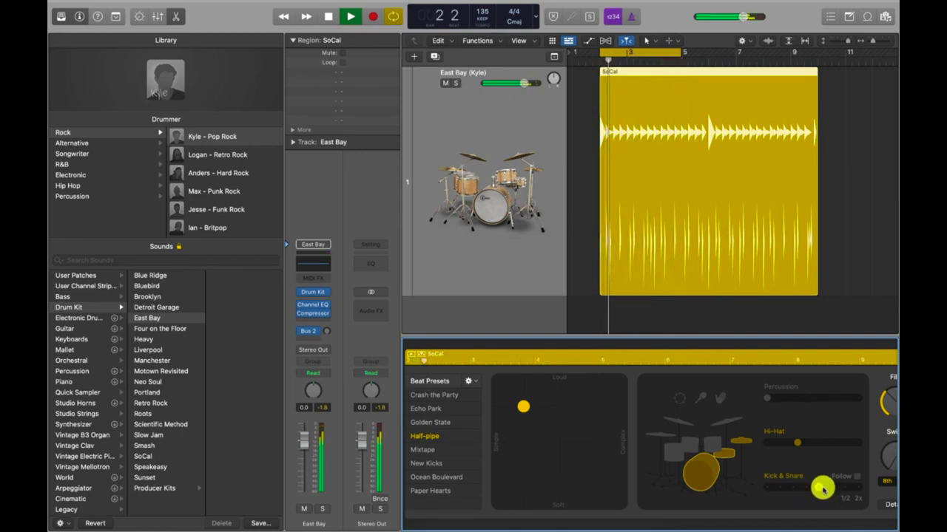
key("space")
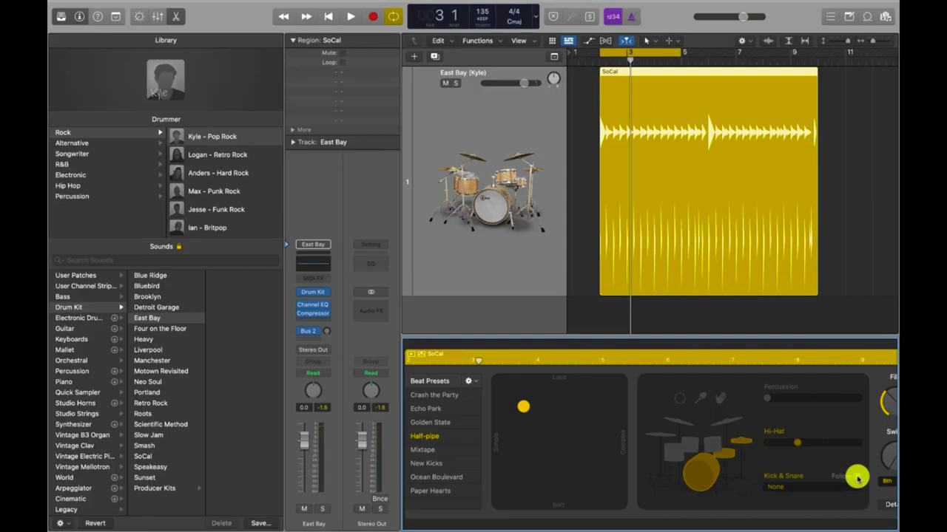
left_click(825, 488)
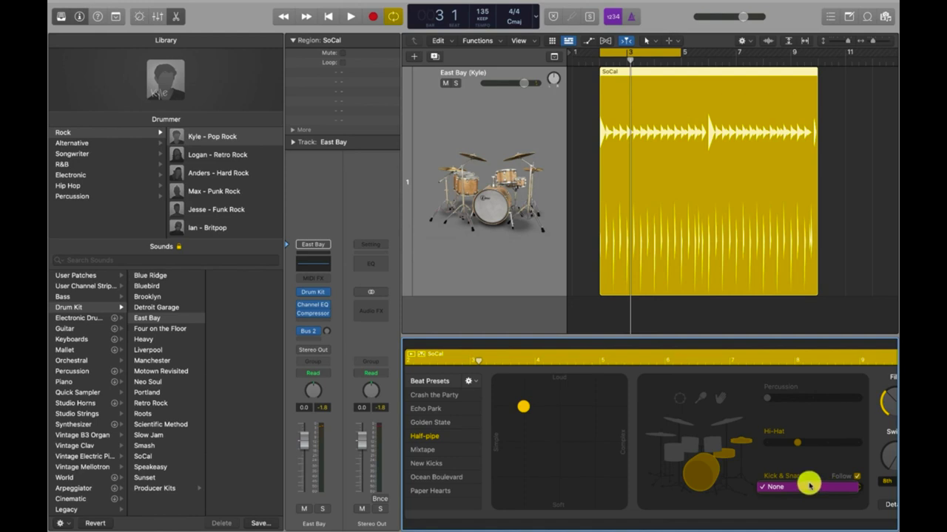
left_click(815, 502)
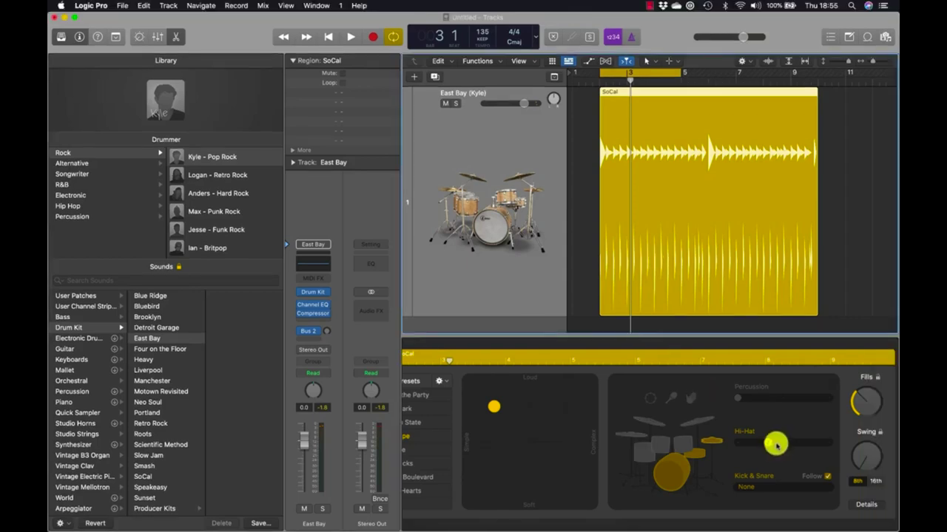
Step: Set the Hi-Hat to variation 3 and play the cycled section
left_click_drag(775, 444, 802, 443)
key("space")
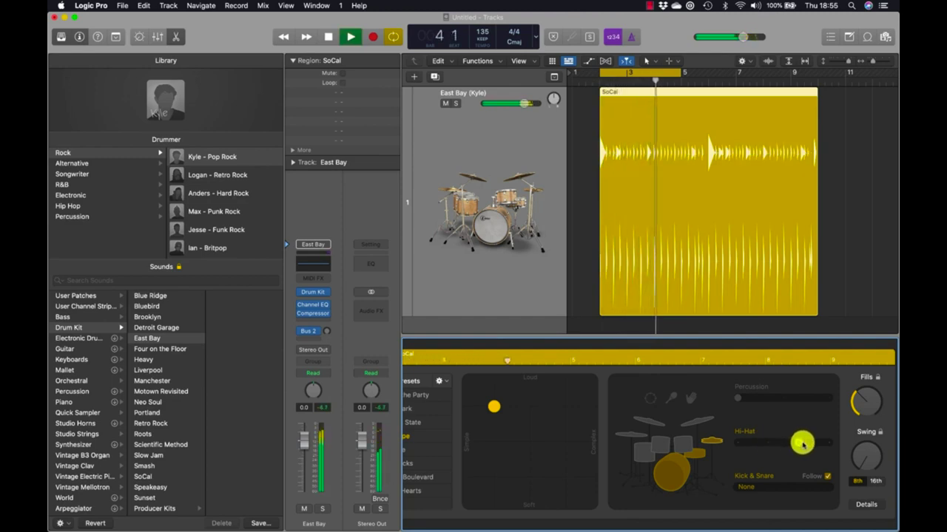
Step: Turn off Follow for Kick & Snare and set its slider to a low variation
left_click(827, 476)
left_click_drag(797, 487, 750, 488)
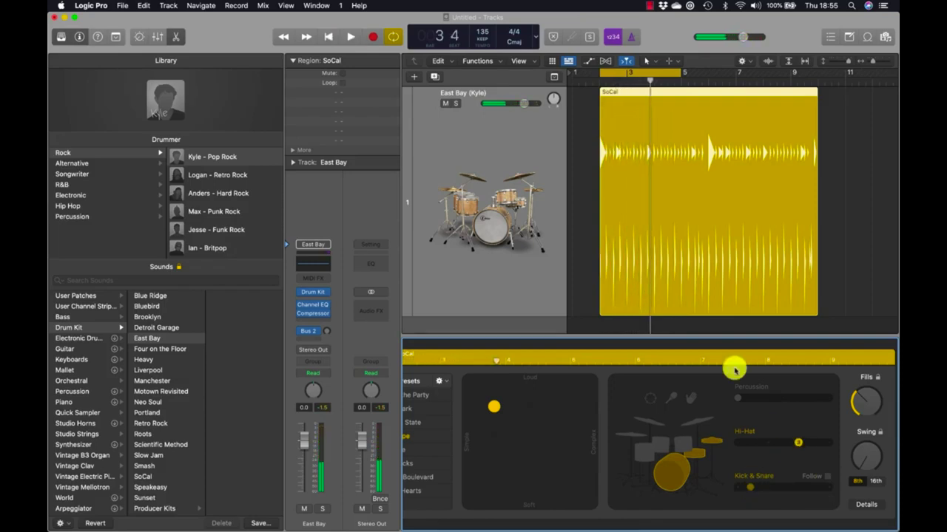
left_click(743, 207)
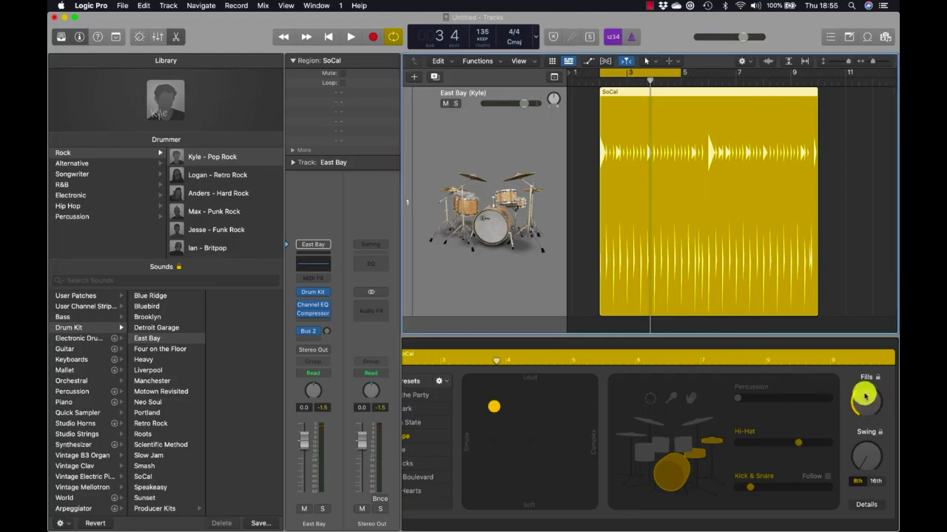
Step: Increase the Fills amount during playback and extend the cycle range to bar 7
key("space")
left_click(865, 400)
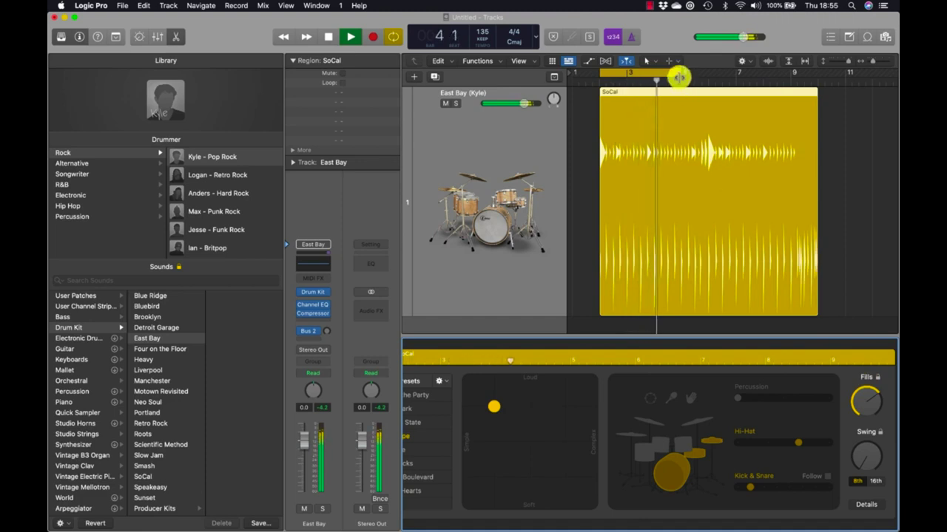
left_click_drag(679, 81, 731, 78)
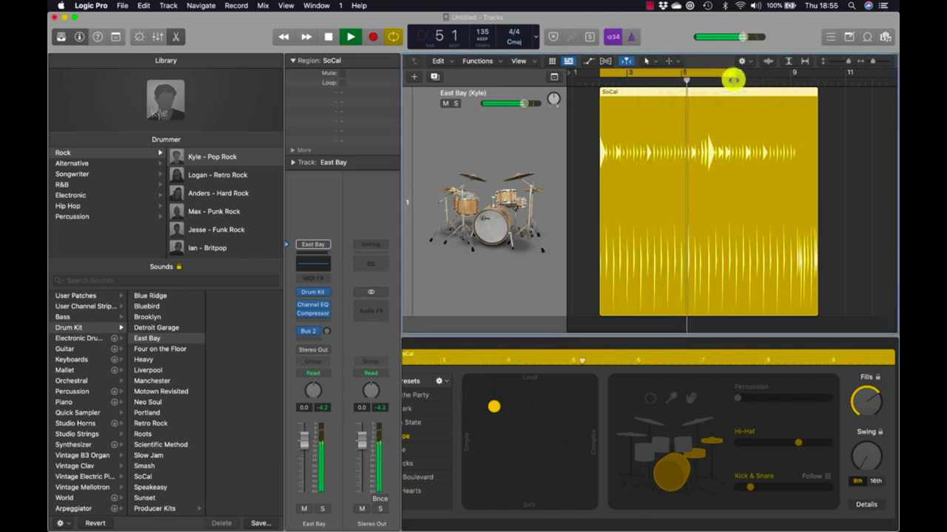
Step: Compare the maximum and minimum Fills amounts, and set Fills slightly above halfway
left_click_drag(855, 397, 865, 283)
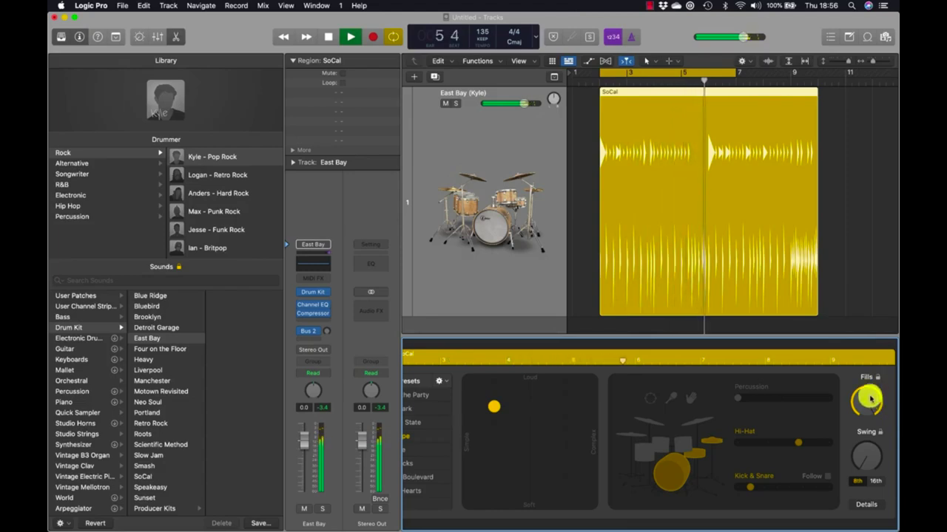
mouse_move(870, 409)
left_mouse_down()
mouse_move(870, 424)
mouse_move(865, 413)
left_mouse_up()
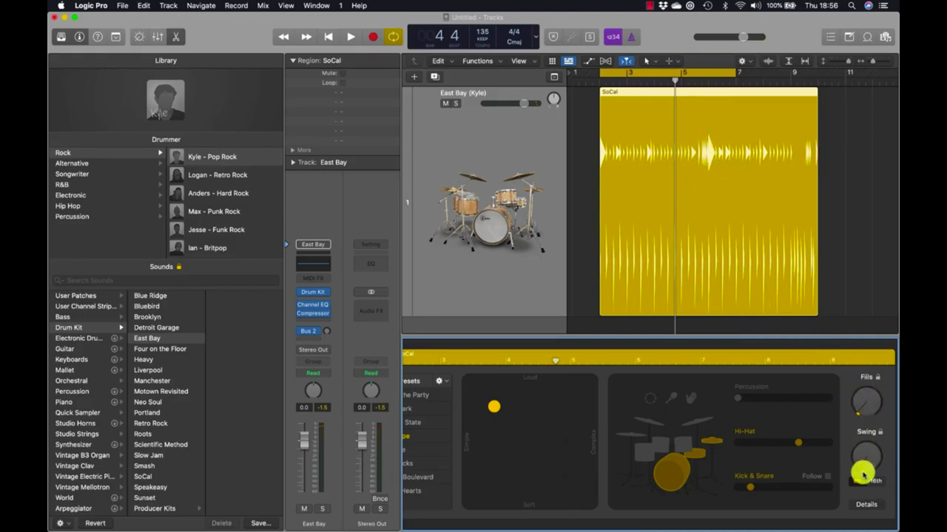
left_click_drag(853, 380, 852, 398)
Step: Show the drummer's performance details, turn the Hi-Hat setting further toward Open during playback, and reduce Fills slightly
left_click(872, 505)
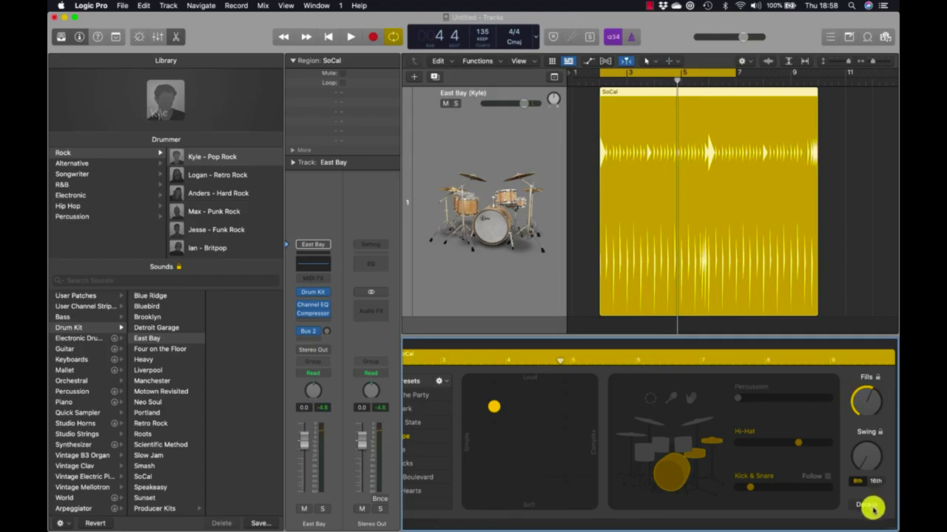
left_click(871, 505)
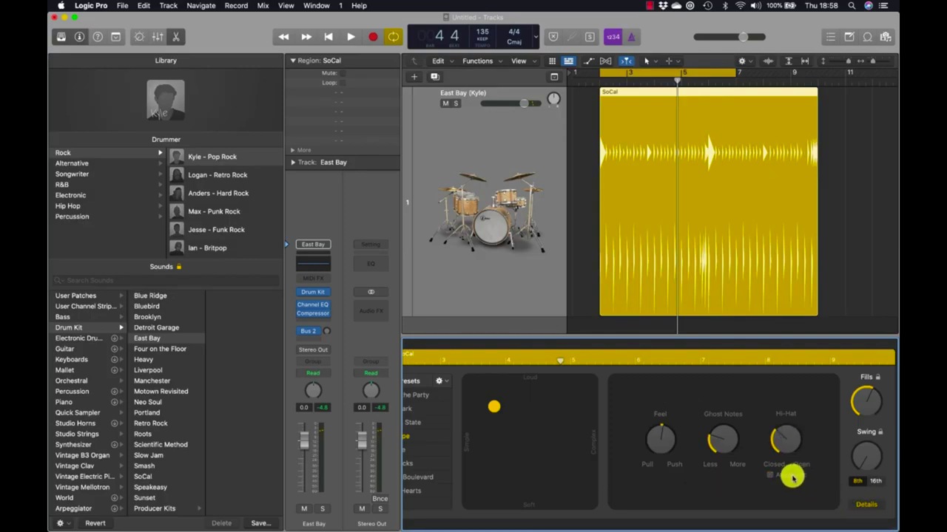
key("space")
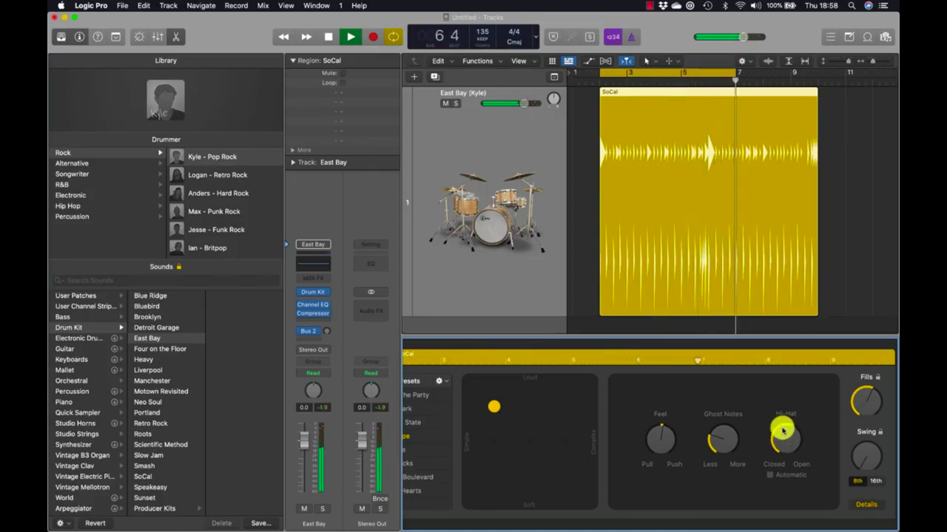
left_click_drag(783, 430, 782, 429)
left_click_drag(854, 401, 858, 416)
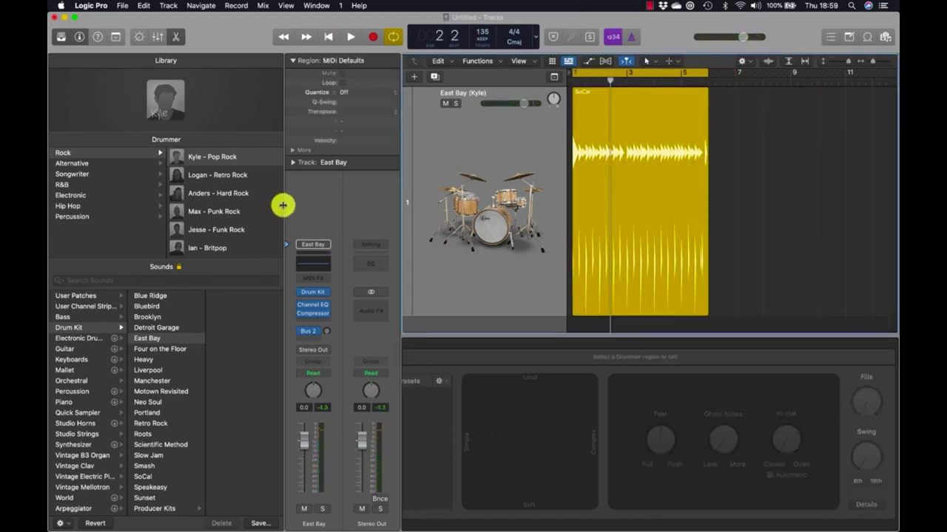
Step: Narrow the Library to widen the tracks area, and add a new drummer region directly after the SoCal region
left_click_drag(281, 206, 164, 201)
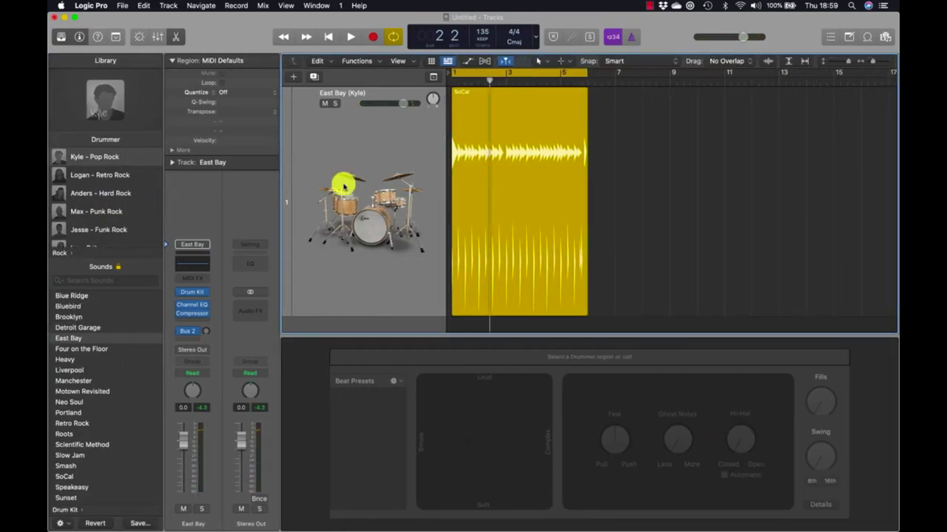
left_click(540, 176)
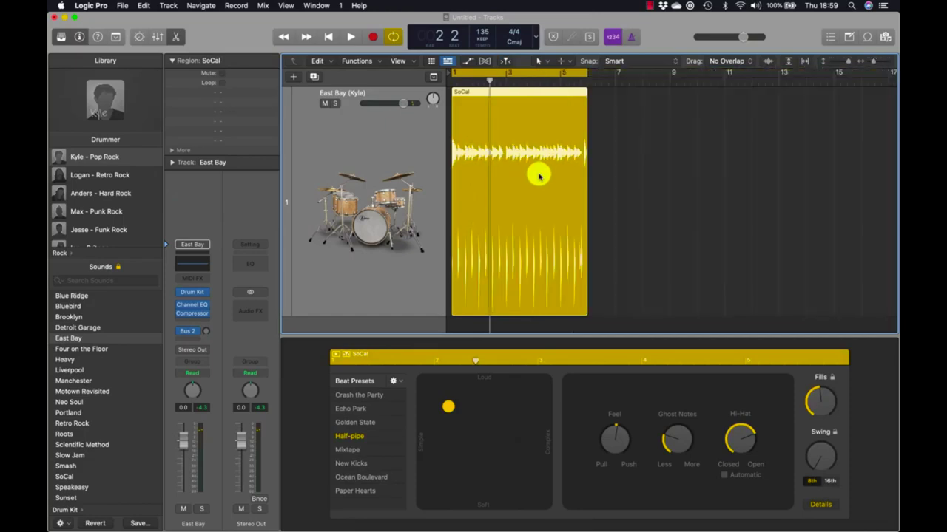
left_click(593, 203)
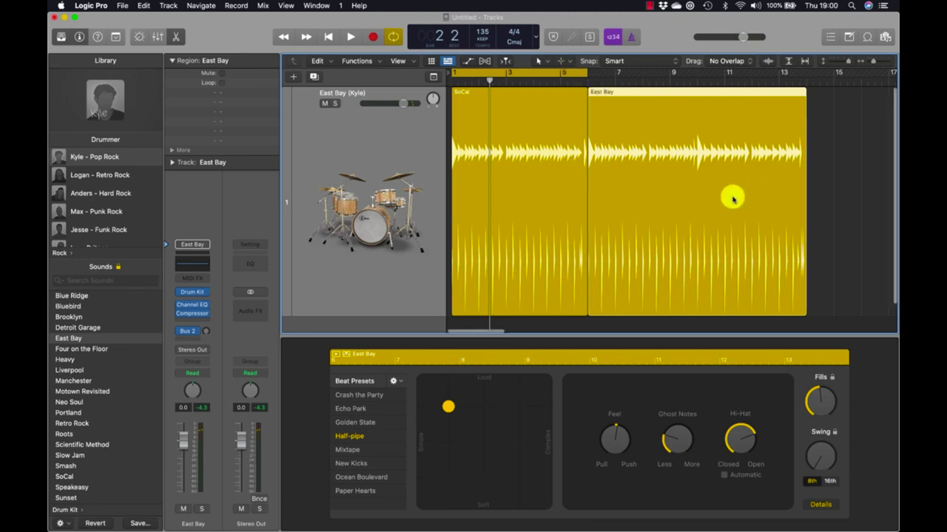
Step: Return the new East Bay region's editor to the kit view and switch its pattern from hi-hat to cymbals
left_click(829, 504)
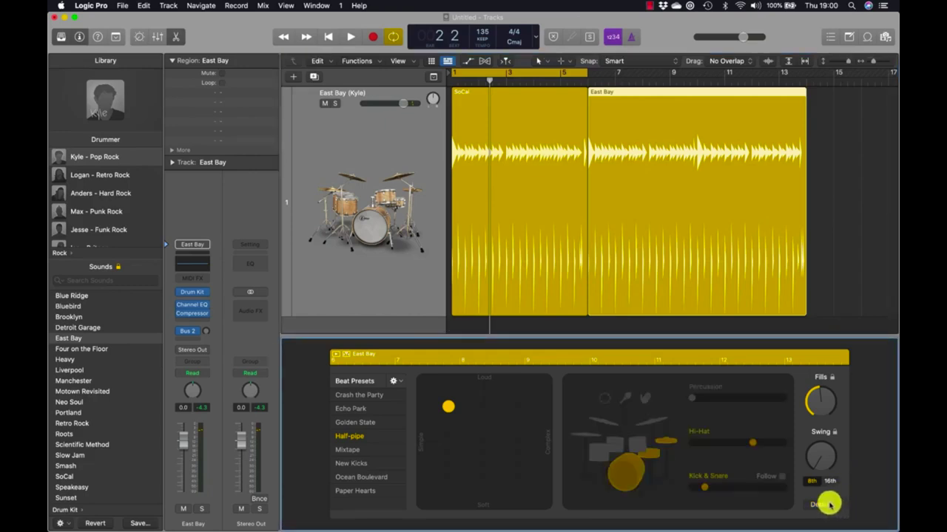
left_click(695, 252)
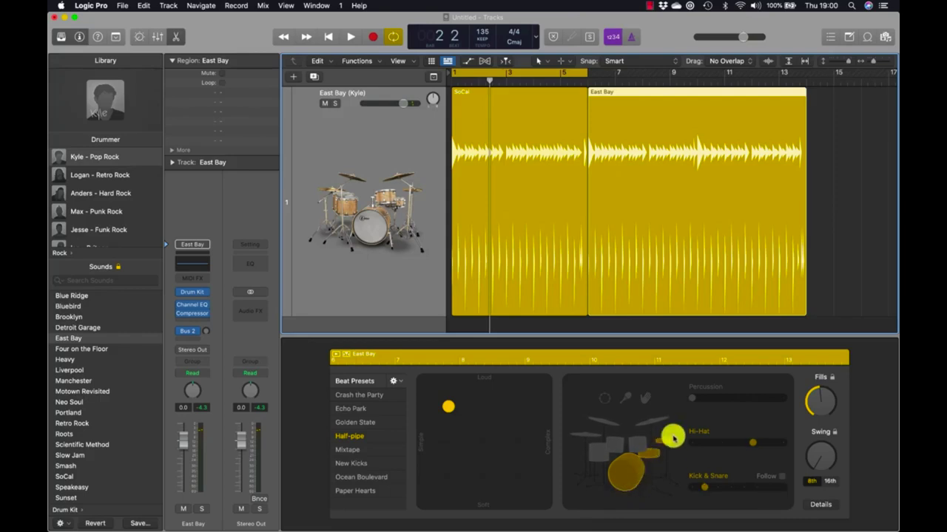
mouse_move(671, 442)
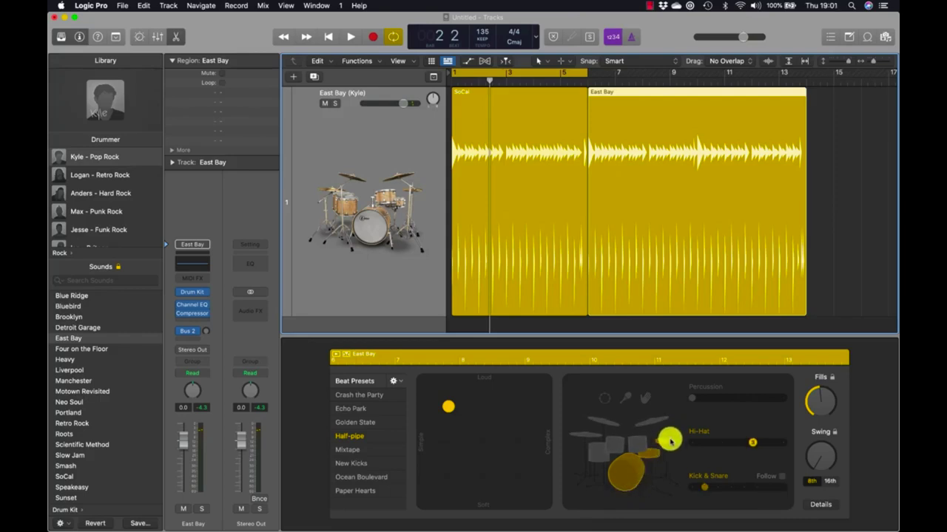
left_click(598, 422)
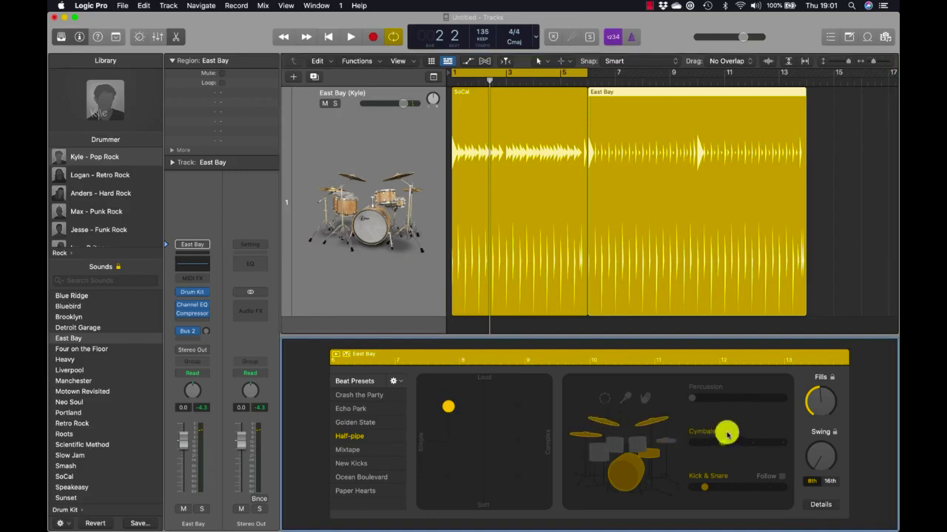
Step: Move the cycle range to bars 5 to 7, across the transition between the two regions
left_click(649, 207)
left_click_drag(573, 76, 614, 74)
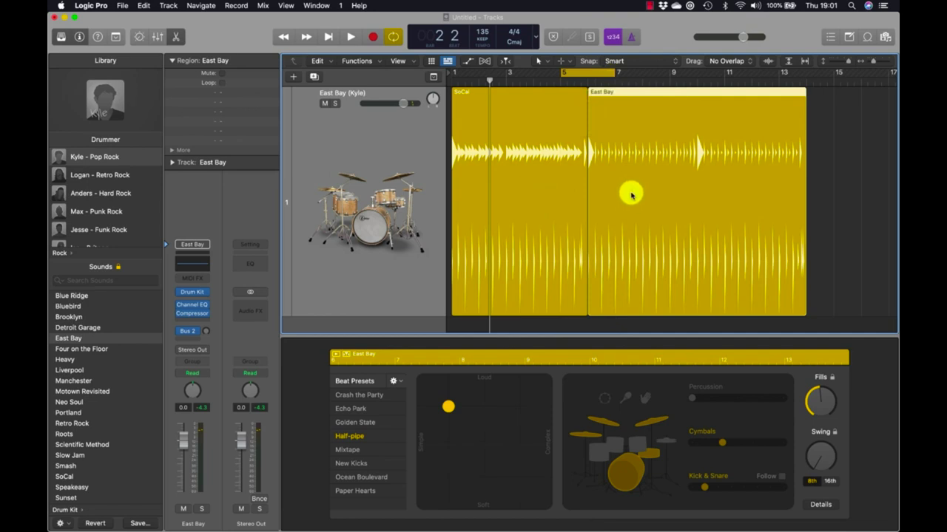
Step: Audition the cycled transition between the two drummer regions, and show the global tracks above the drummer track
key("space")
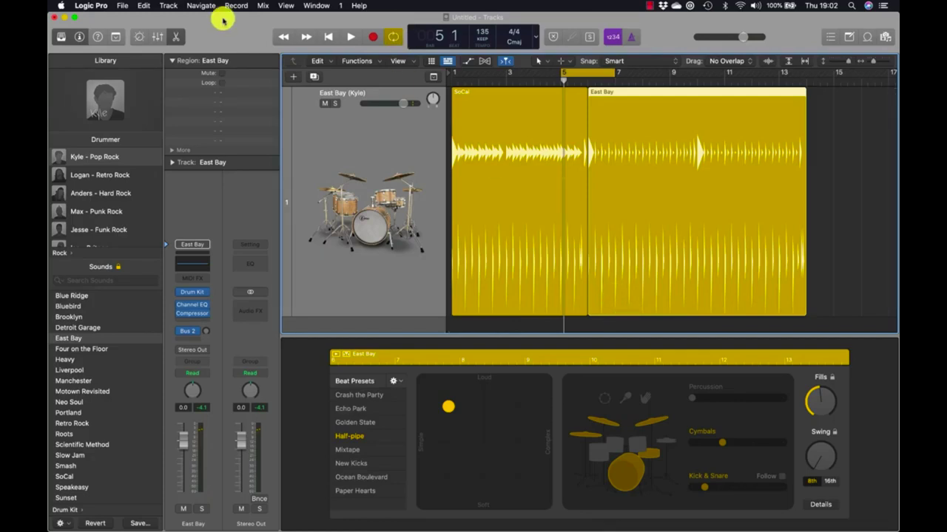
left_click(169, 6)
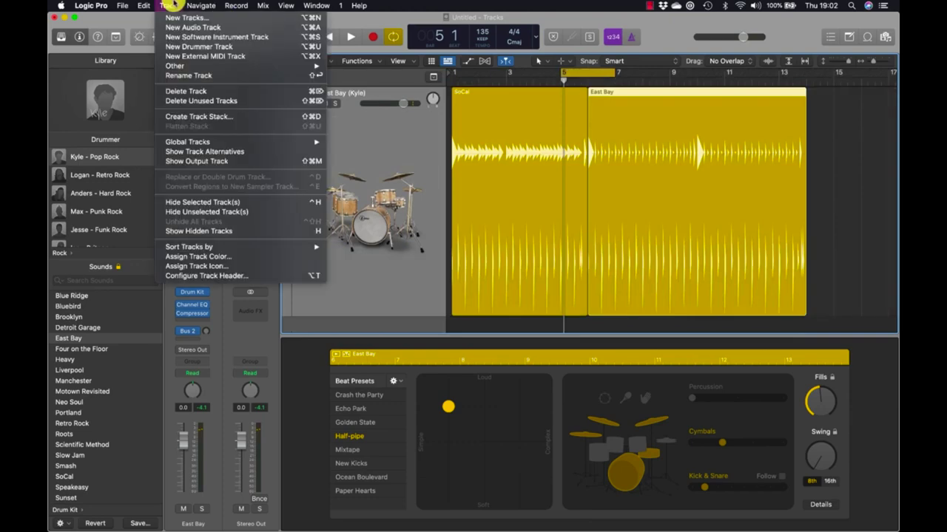
mouse_move(205, 141)
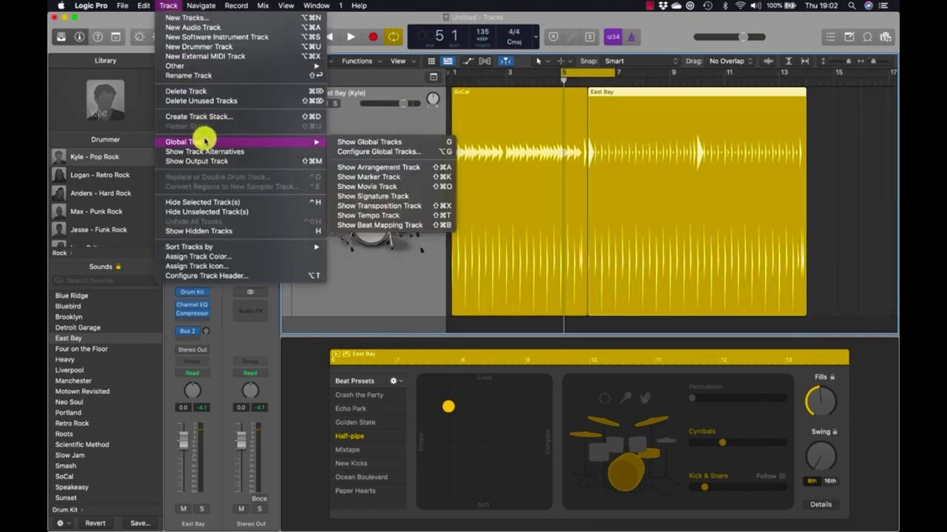
left_click(379, 141)
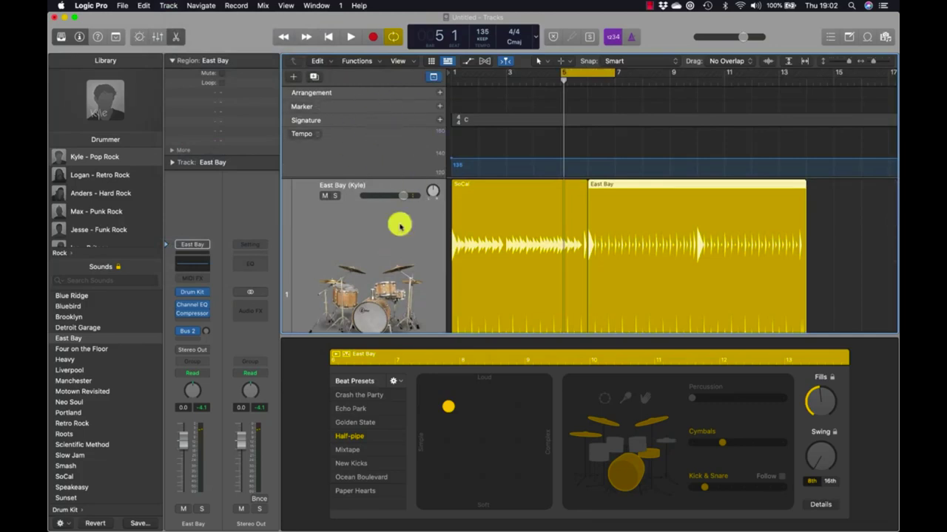
Step: Collapse the Drummer editor and hide the Library to enlarge the tracks area, keeping the inspector shown
left_click_drag(473, 334, 468, 486)
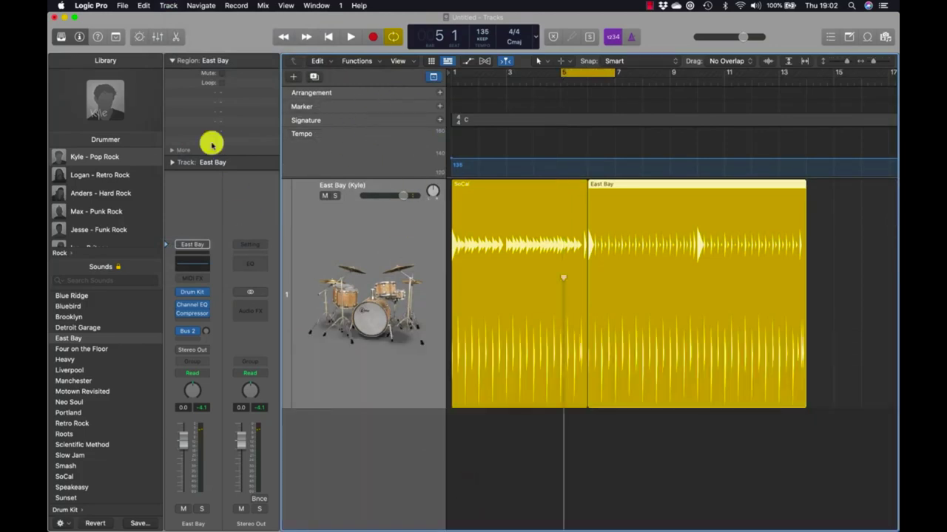
key("y")
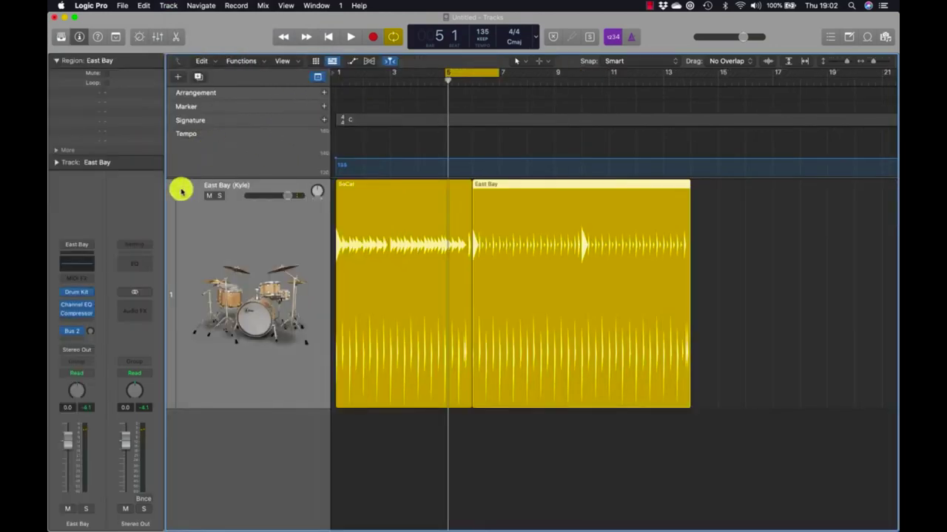
key("i")
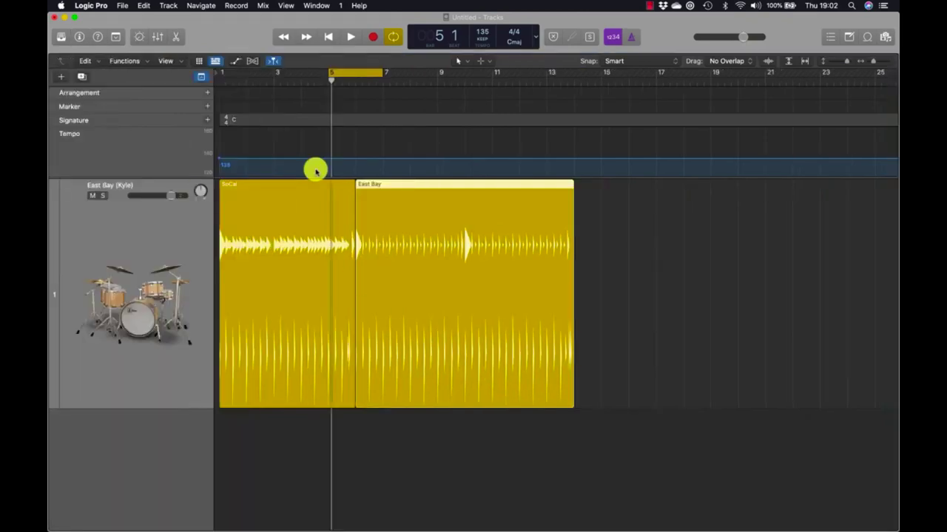
key("i")
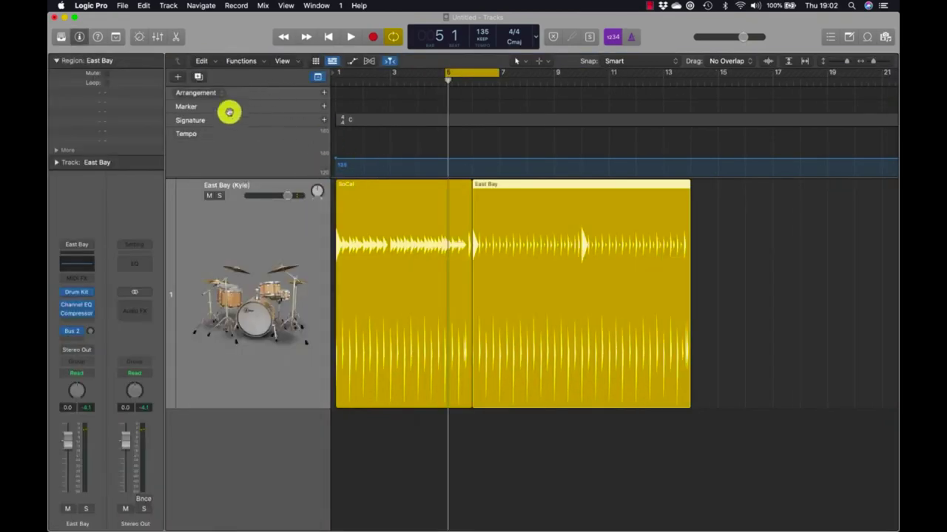
Step: Hide and show the global tracks several times, leaving them shown
key("g")
key("g")
key("g")
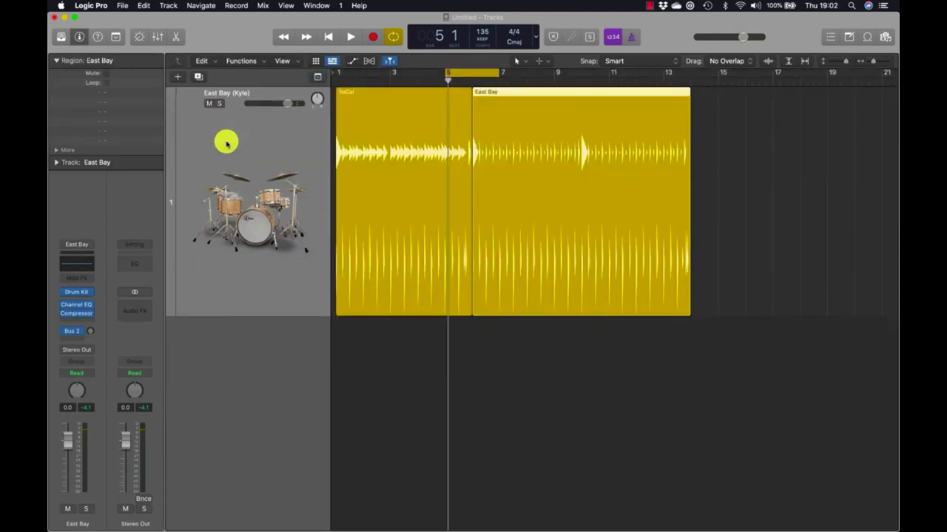
key("g")
key("g")
key("g")
key("g")
key("g")
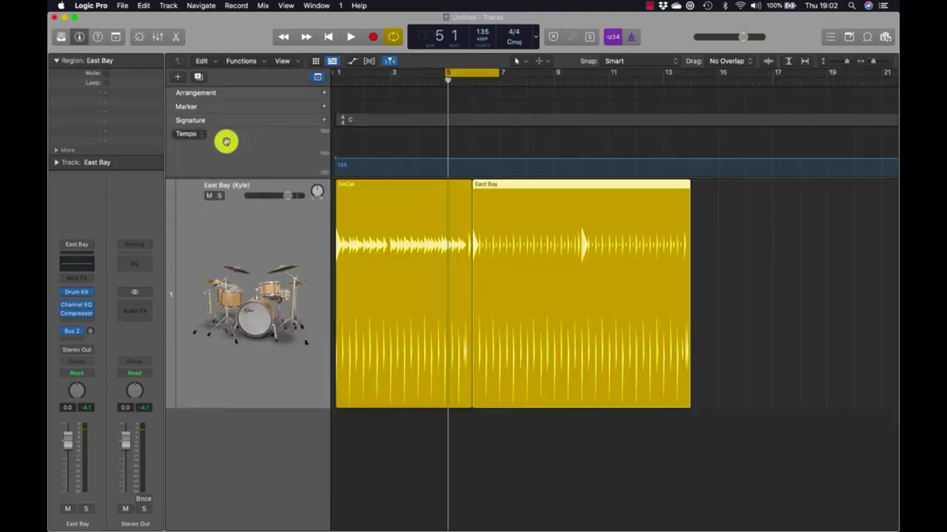
Step: Delete both the SoCal and East Bay regions from the drummer track
left_click(246, 93)
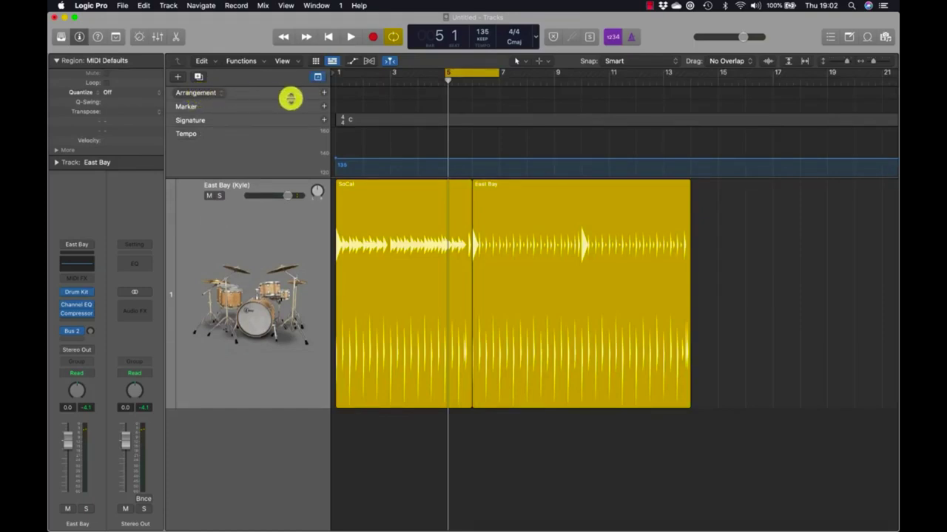
left_click_drag(765, 446, 377, 277)
key("Delete")
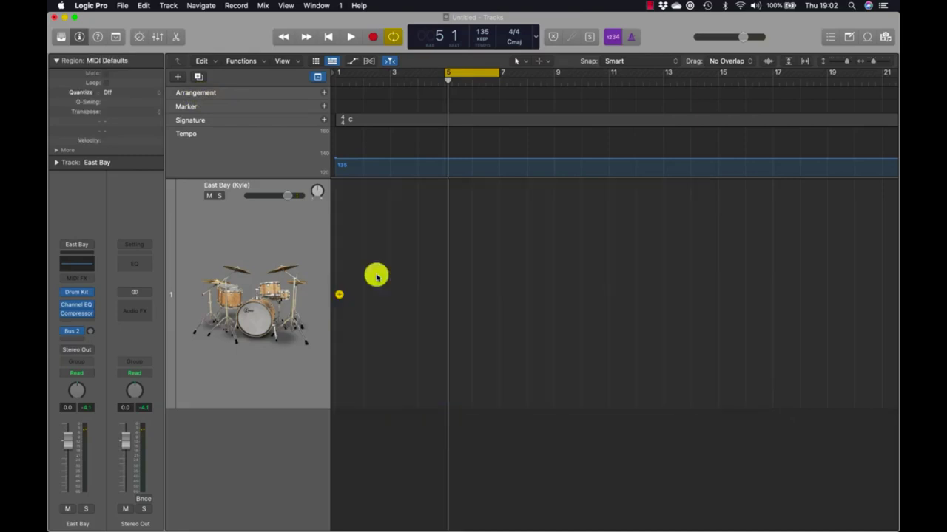
Step: Turn off cycle mode and return the playhead to bar 1
left_click(478, 74)
key("Return")
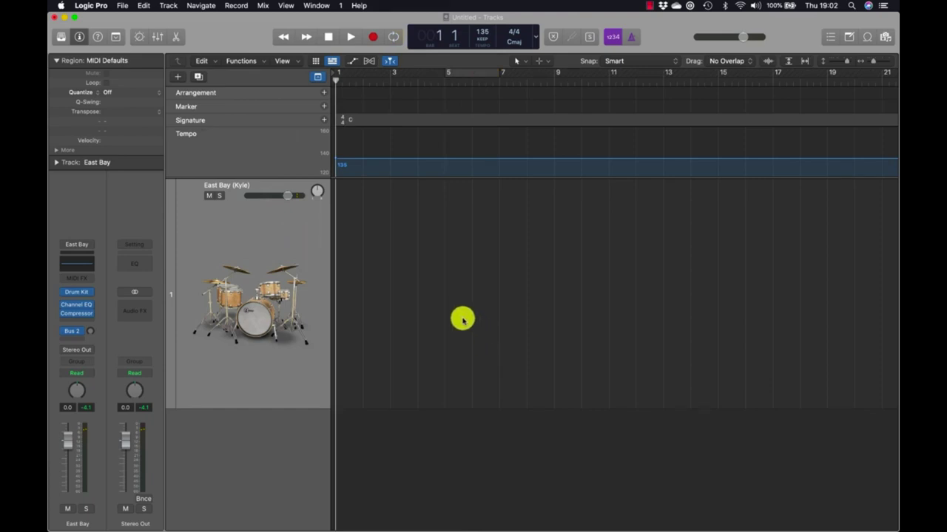
Step: Hide the Tempo track among the global tracks, and show it again
right_click(265, 94)
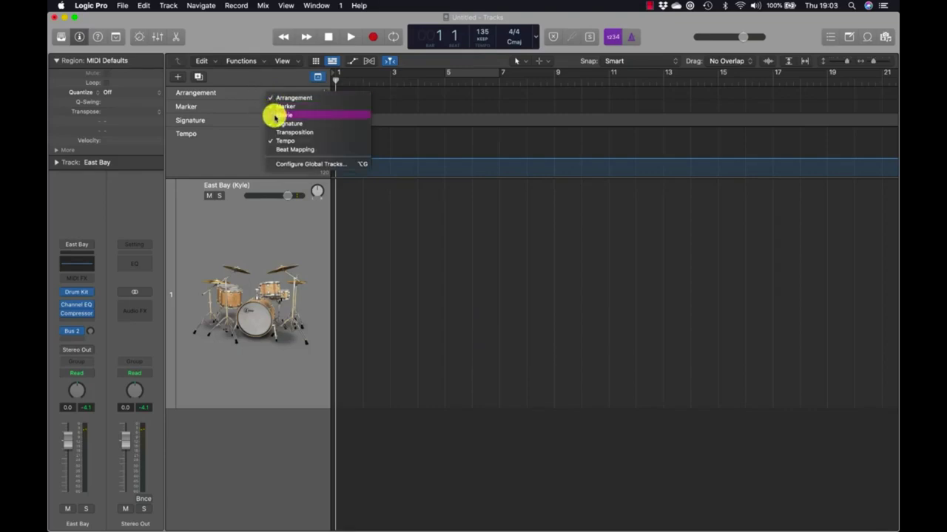
left_click(269, 109)
right_click(252, 140)
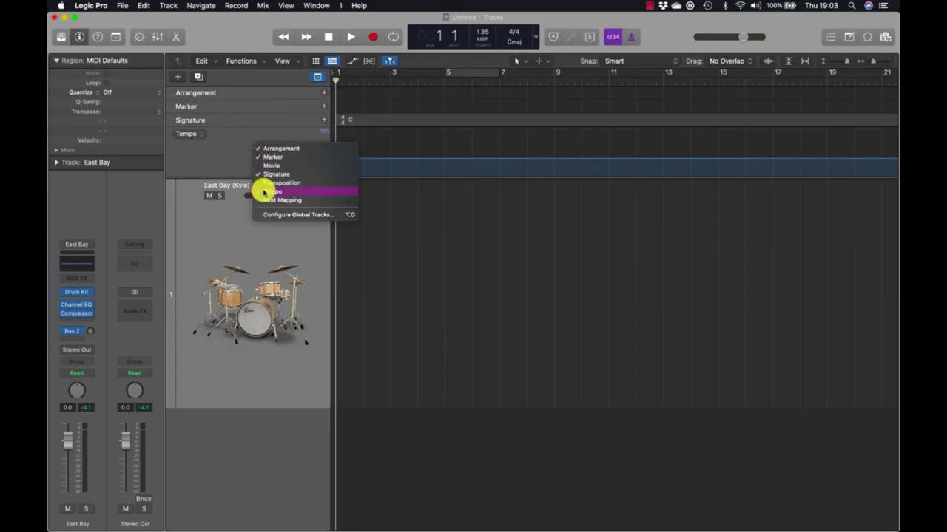
left_click(264, 193)
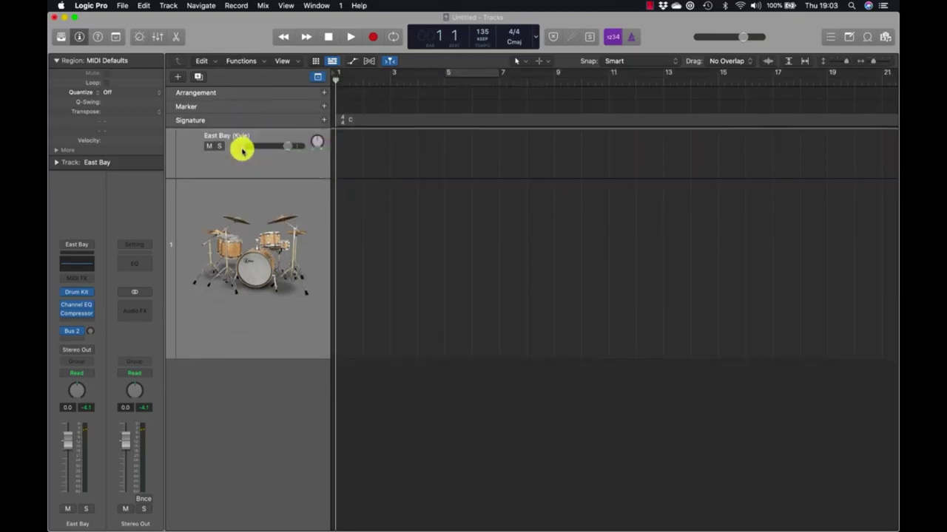
right_click(245, 111)
left_click(260, 158)
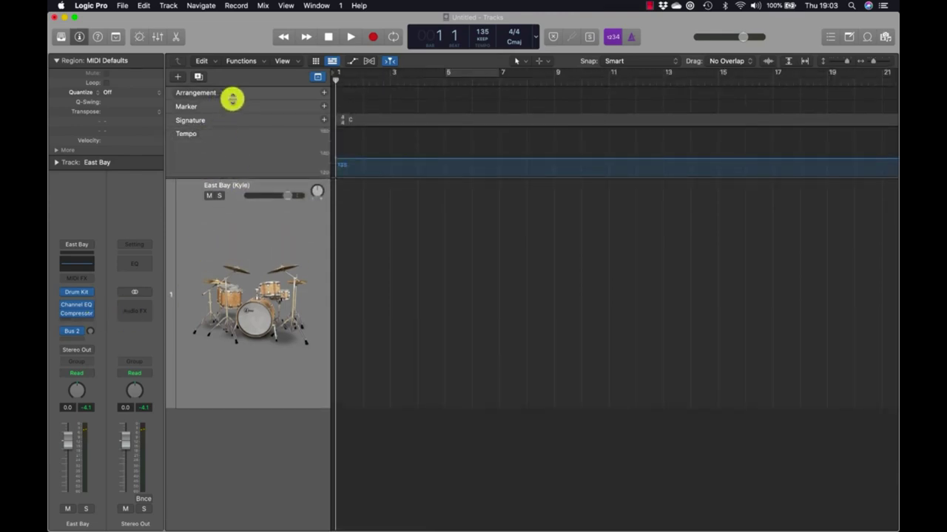
Step: Make the Arrangement track taller and add an Intro arrangement marker at bar 1, keeping its name
mouse_move(231, 98)
left_mouse_down()
mouse_move(236, 163)
mouse_move(237, 153)
left_mouse_up()
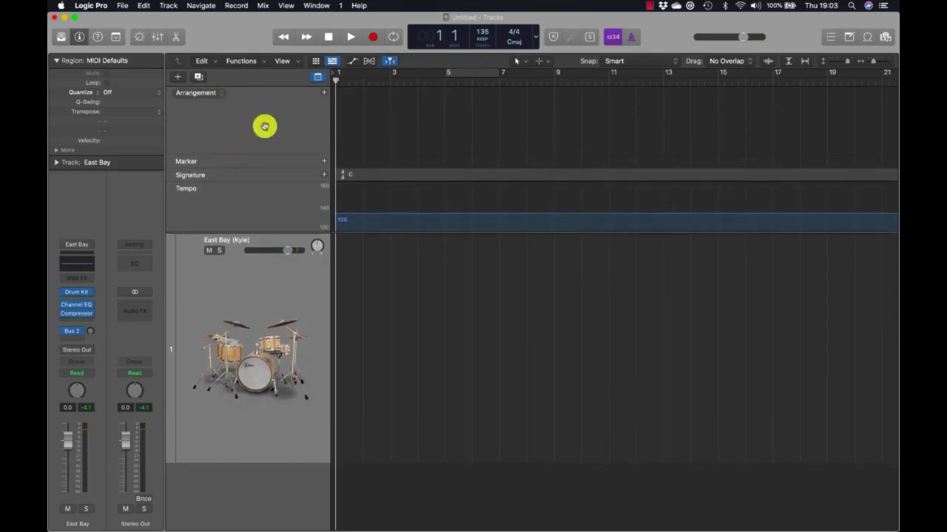
left_click(325, 97)
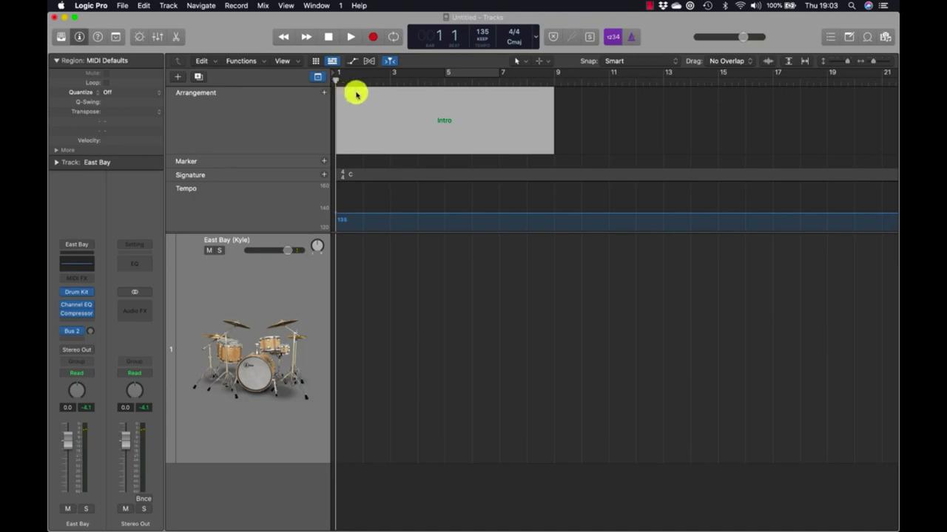
left_click_drag(357, 91, 406, 96)
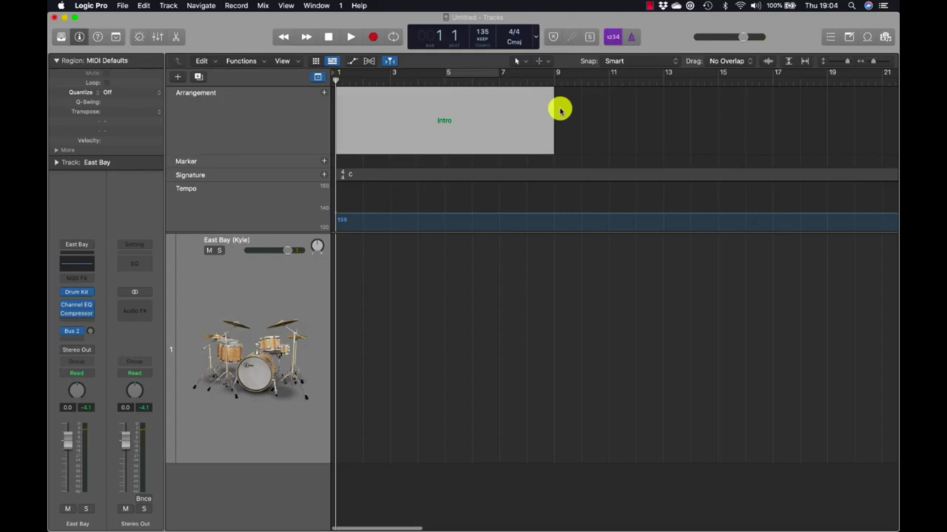
left_click(449, 121)
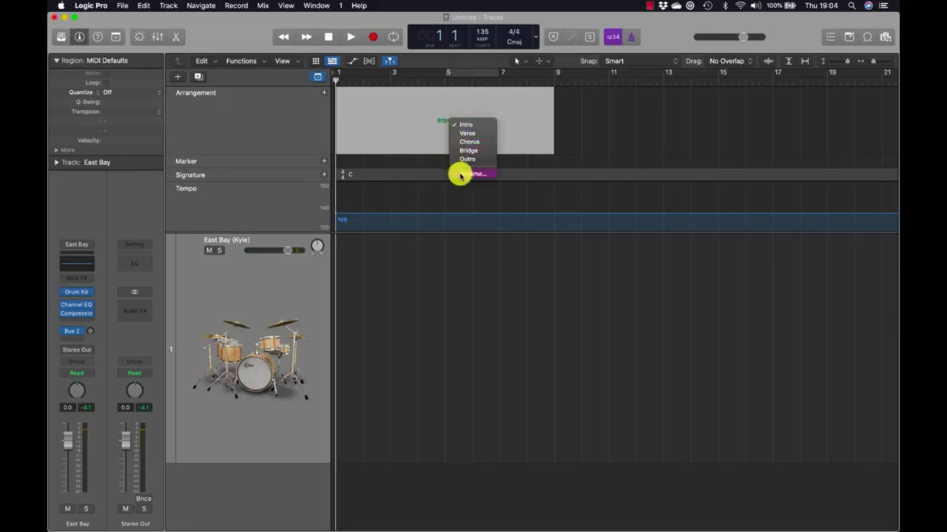
left_click(597, 111)
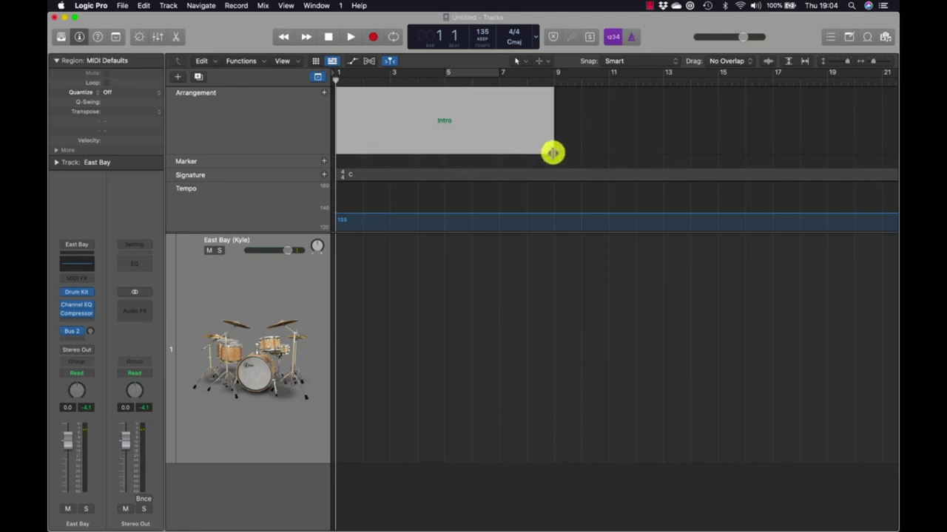
Step: Shorten the Intro marker to 4 bars, and add a Verse marker after it lasting about 4 bars
left_click_drag(553, 153, 443, 153)
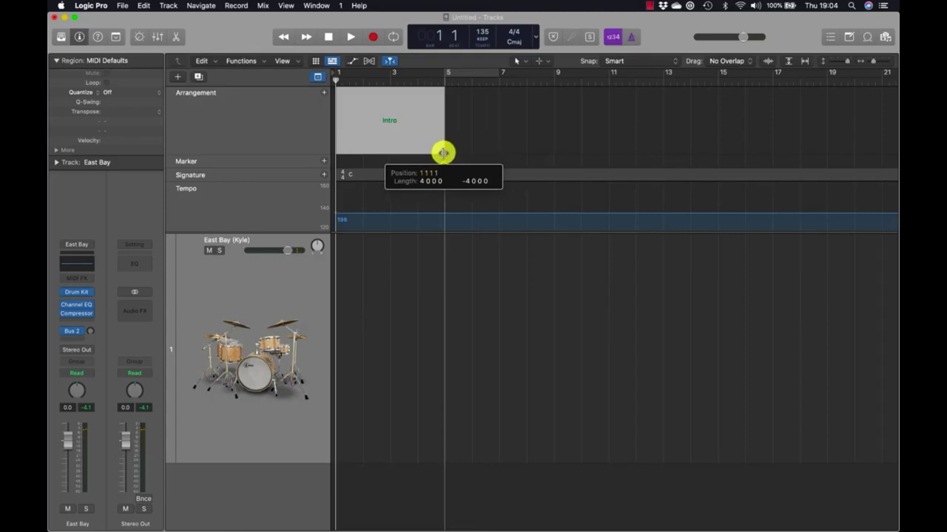
mouse_move(442, 153)
left_mouse_down()
mouse_move(434, 148)
mouse_move(445, 150)
left_mouse_up()
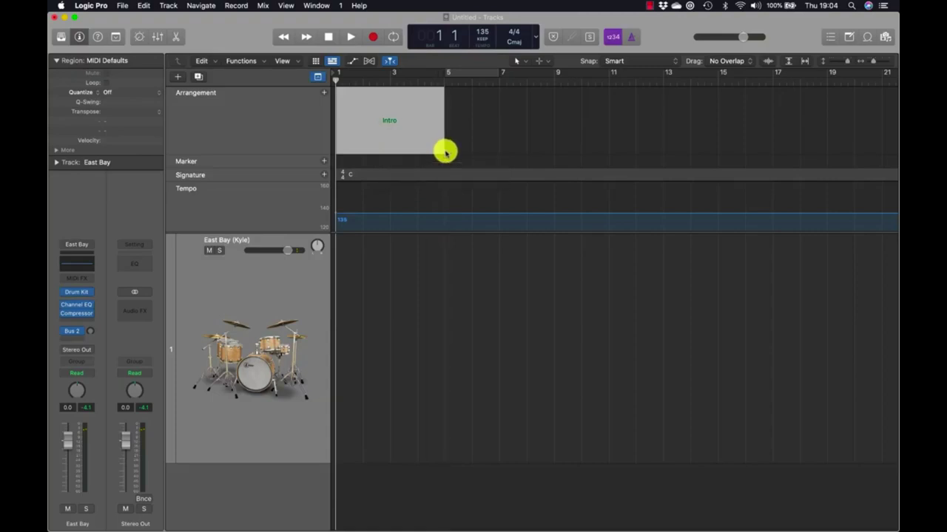
left_click(323, 93)
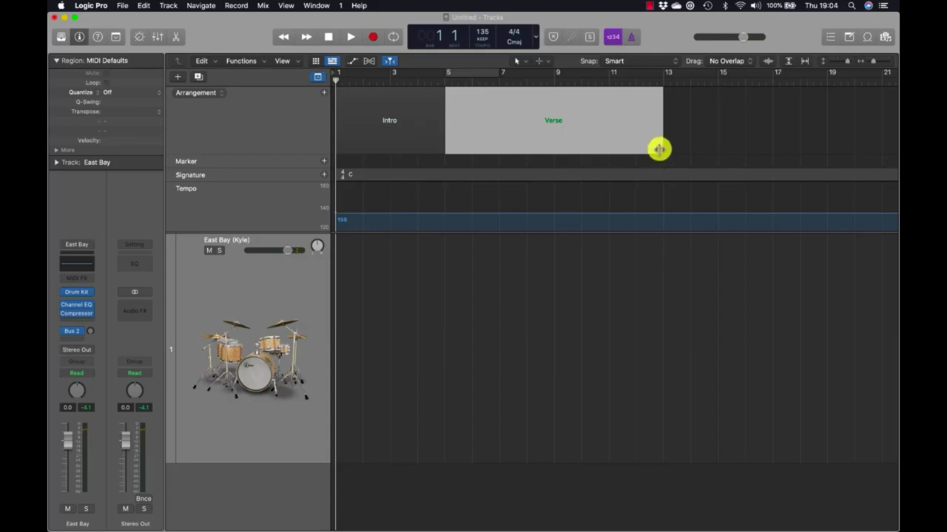
left_click_drag(659, 150, 556, 156)
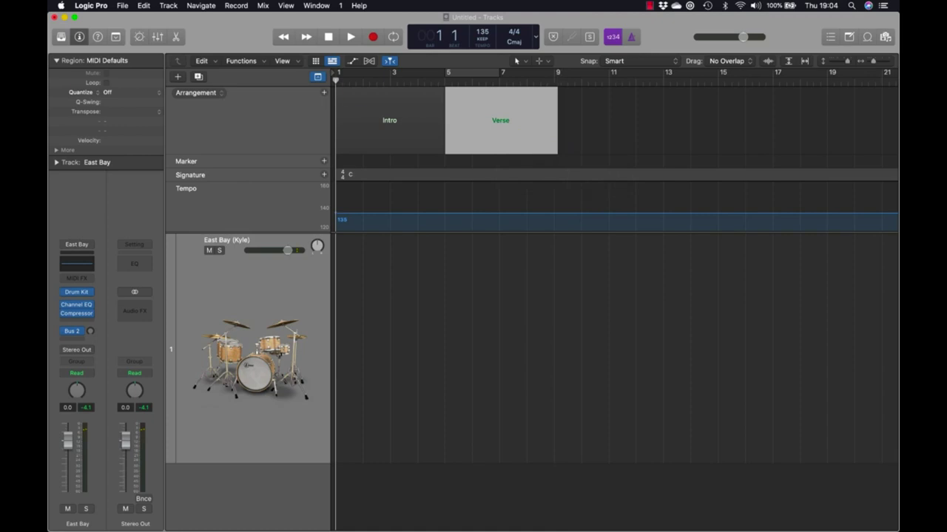
Step: Add a Chorus arrangement marker directly after the Verse, keeping its name
left_click(324, 93)
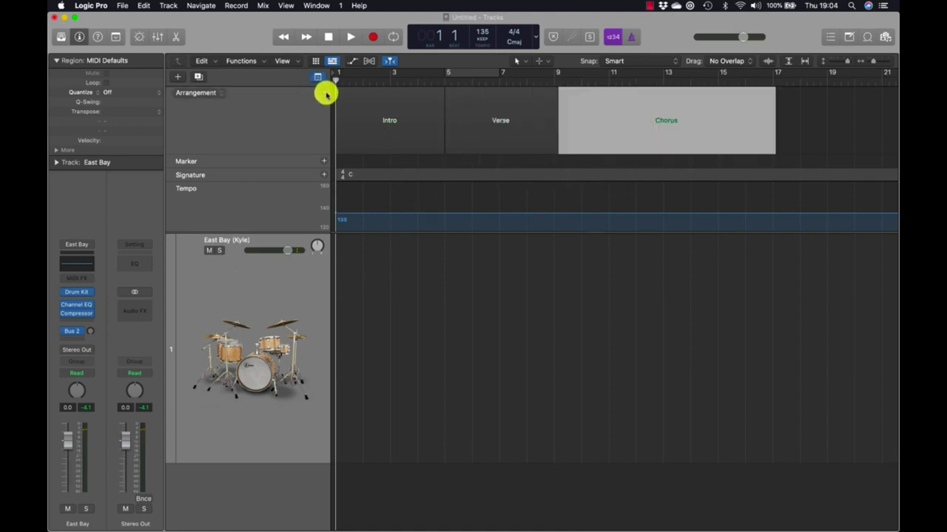
left_click(673, 122)
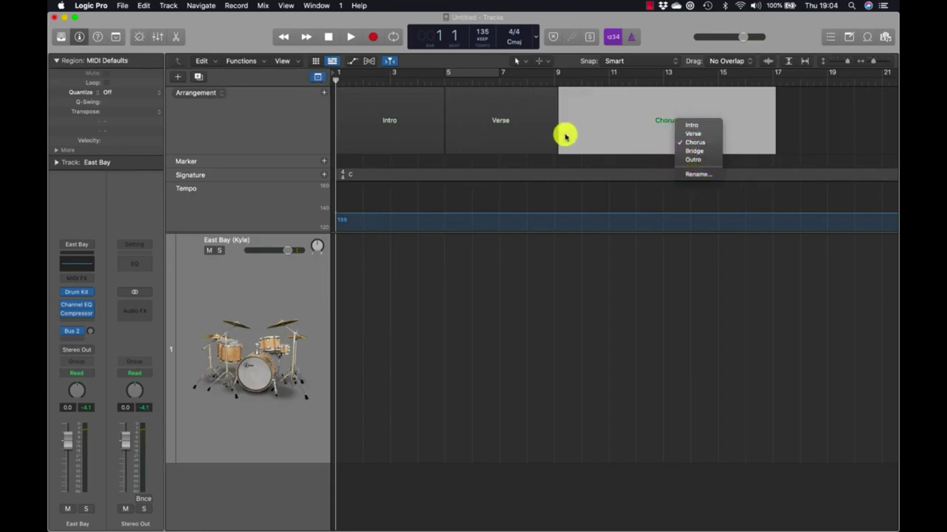
left_click(527, 122)
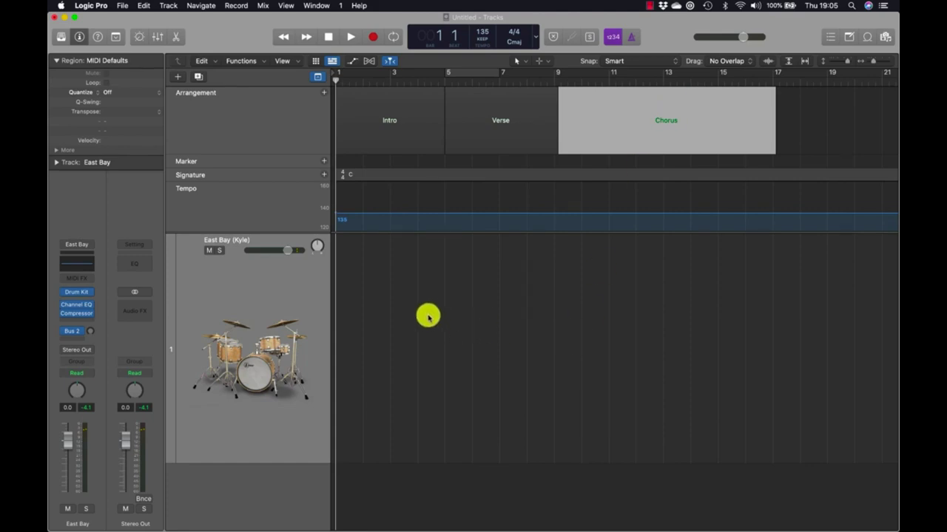
Step: Populate the East Bay track with drummer regions that follow the Intro, Verse and Chorus markers
left_click(391, 318)
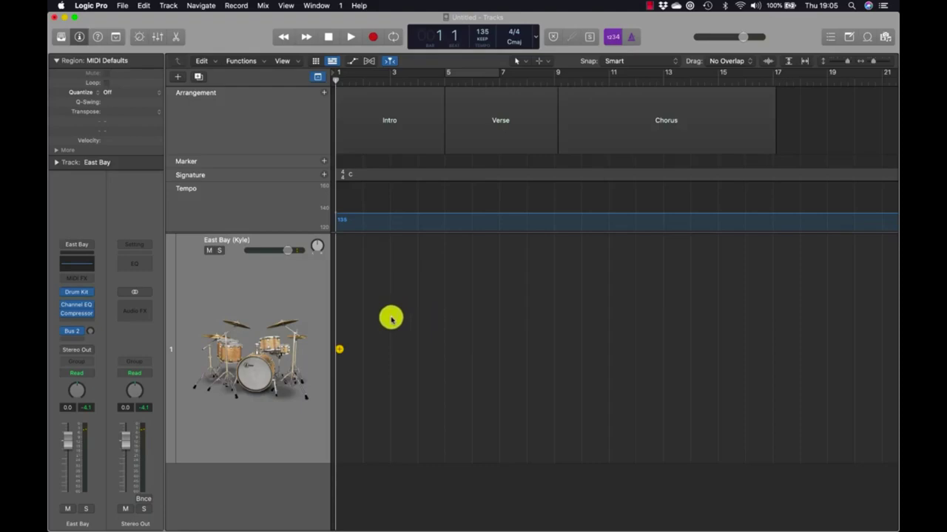
right_click(391, 318)
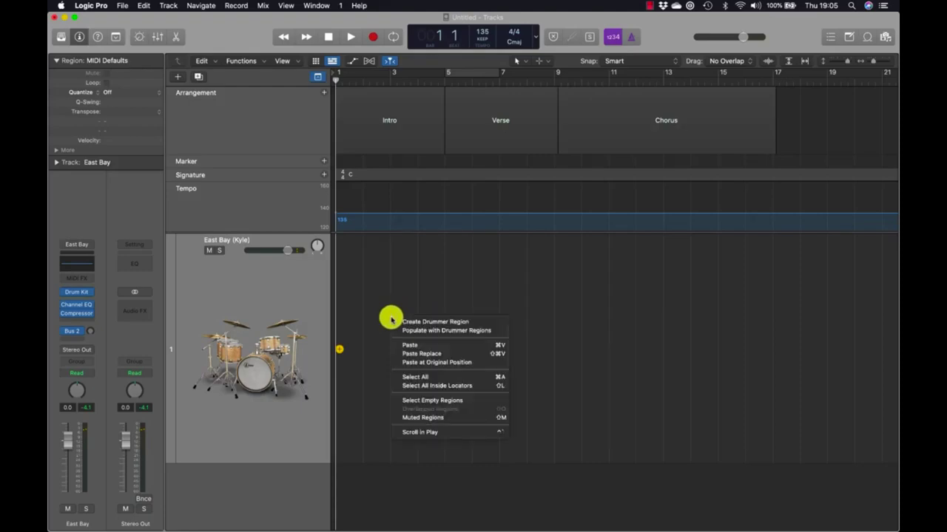
left_click(430, 332)
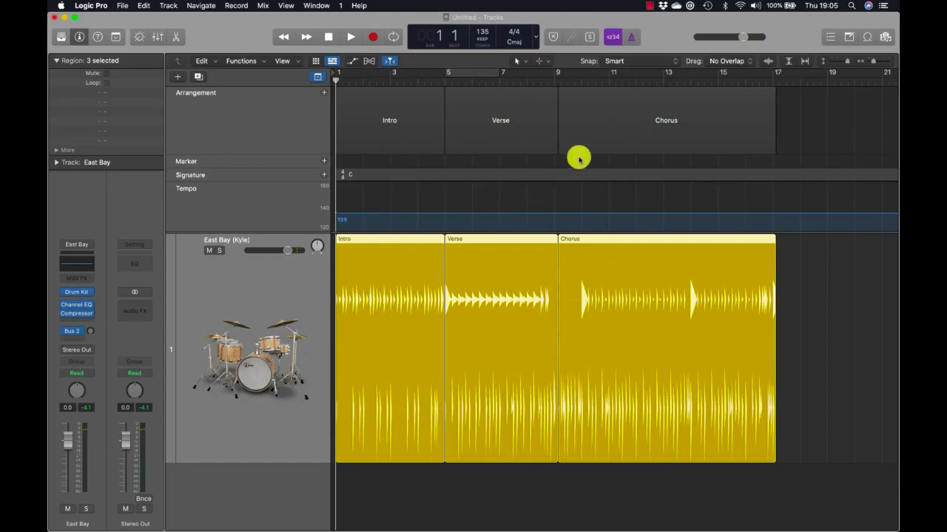
Step: Move the boundary between the Intro and Verse arrangement markers to bar 4
left_click(525, 132)
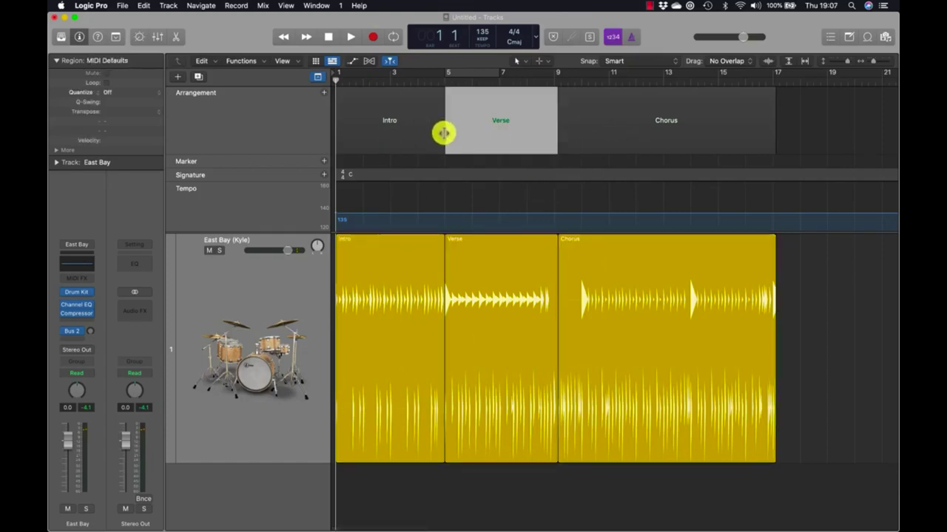
left_click_drag(444, 133, 416, 136)
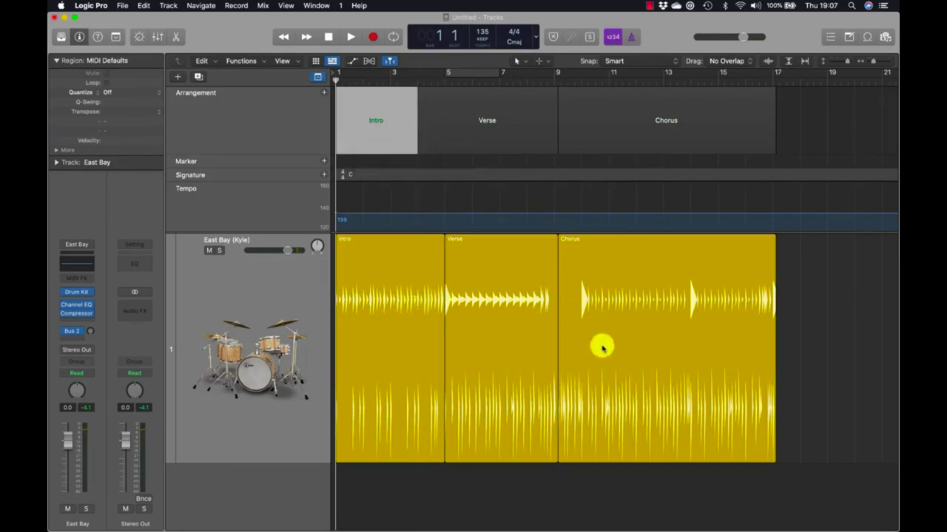
Step: Delete the Intro, Verse and Chorus regions from the drummer track
left_click_drag(806, 380, 400, 372)
key("Delete")
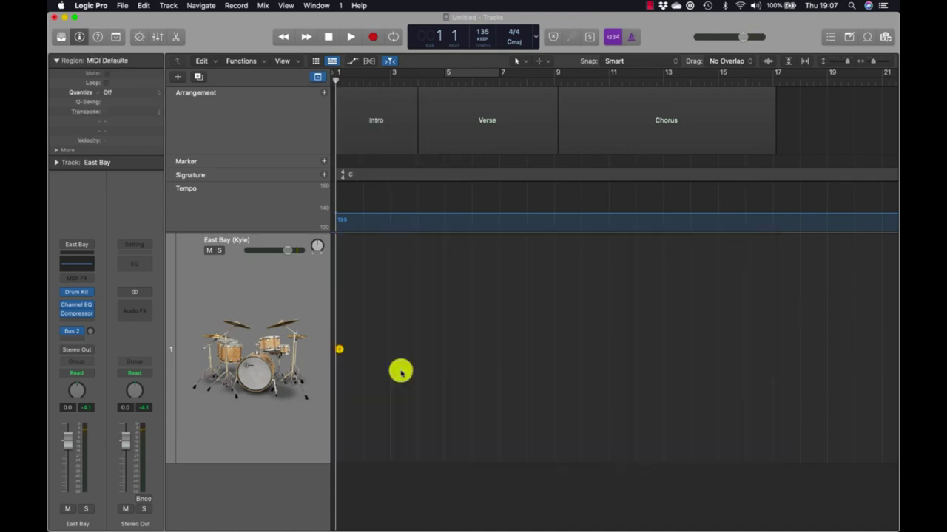
Step: Populate the emptied East Bay track with drummer regions that follow the Intro, Verse and Chorus markers
right_click(367, 287)
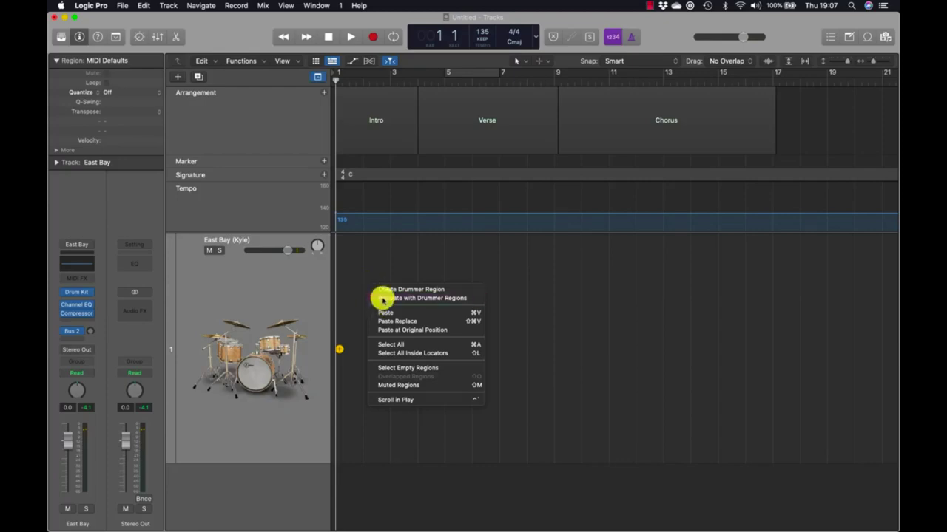
left_click(381, 299)
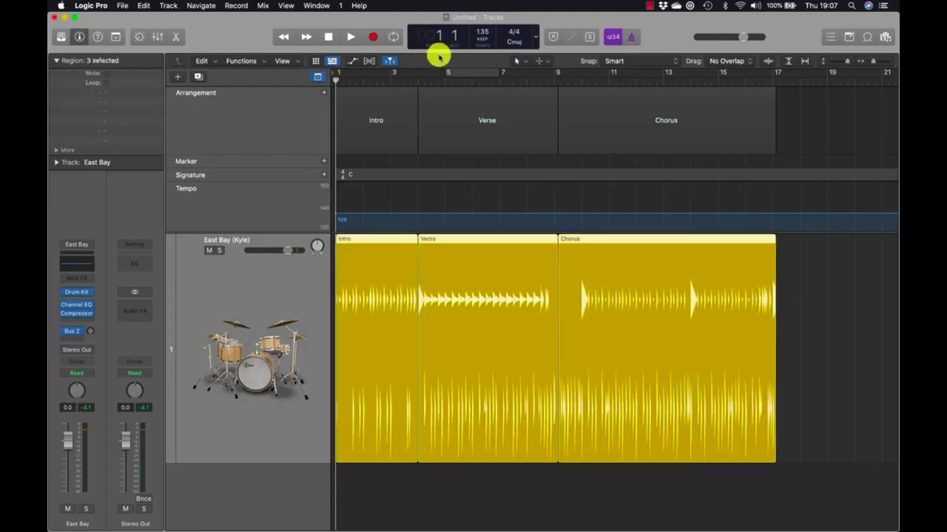
left_click(647, 155)
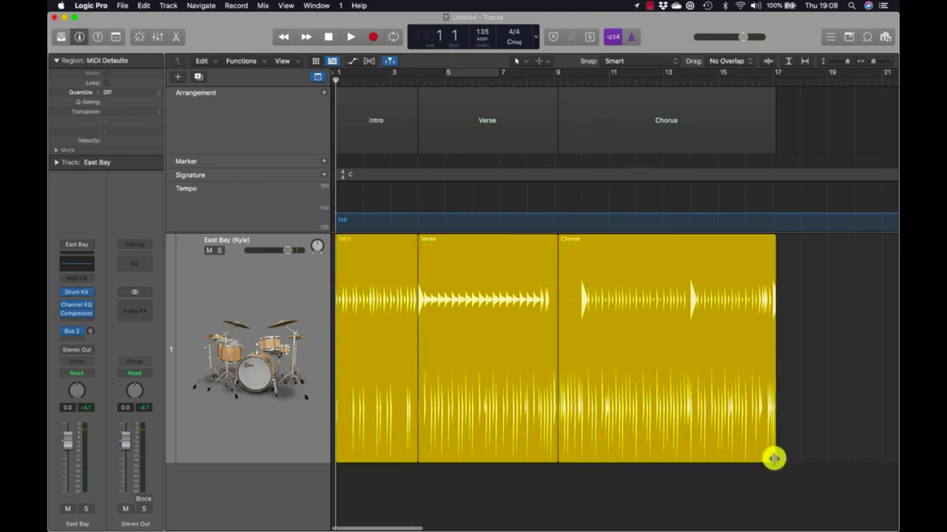
Step: Shorten the Chorus drummer region to end at bar 13 and loop it up to about bar 17
left_click_drag(771, 455, 659, 465)
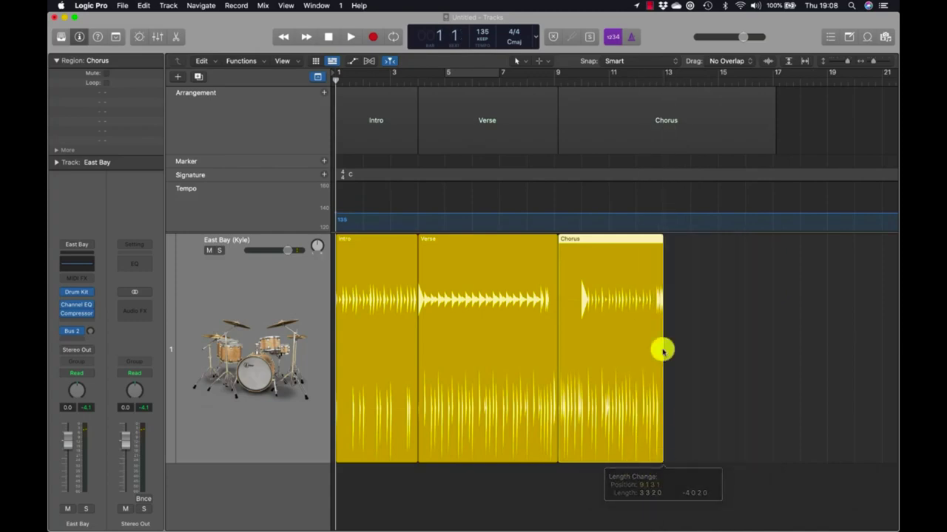
left_click_drag(661, 238, 769, 250)
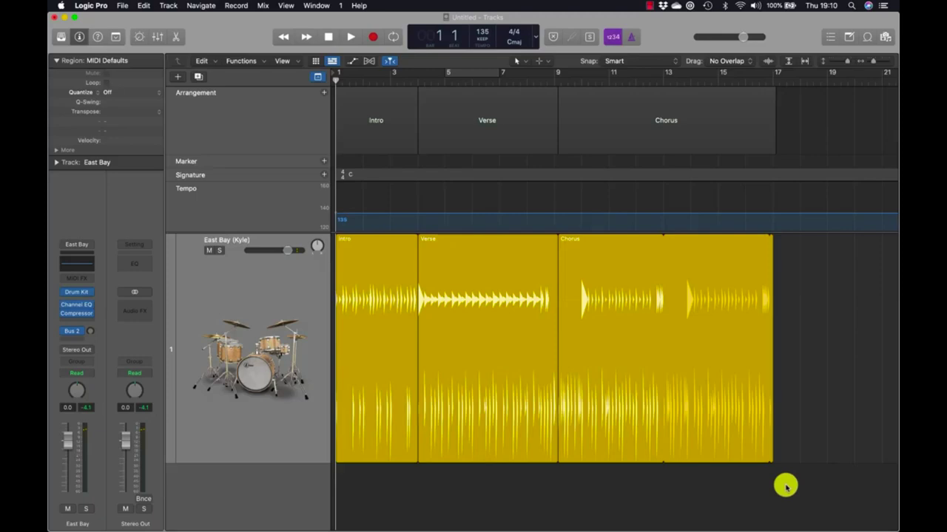
key("super+alt+2")
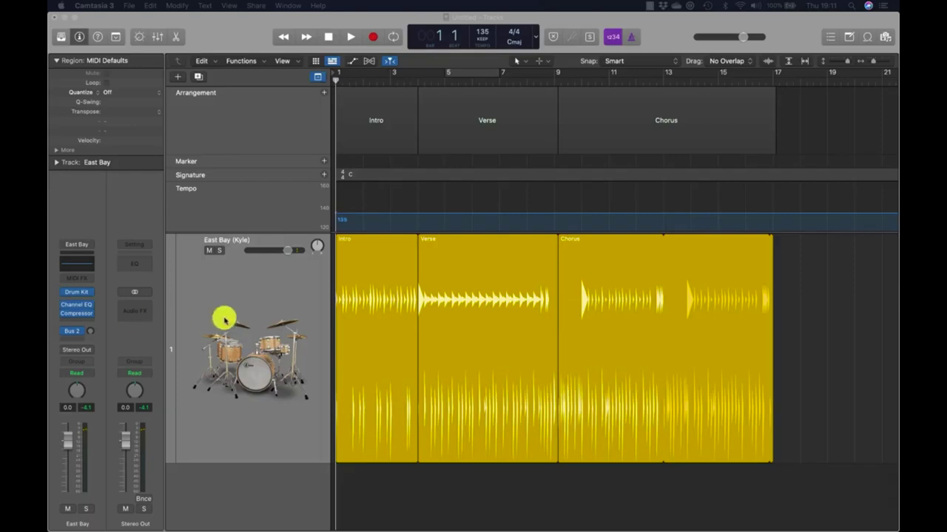
left_click(216, 54)
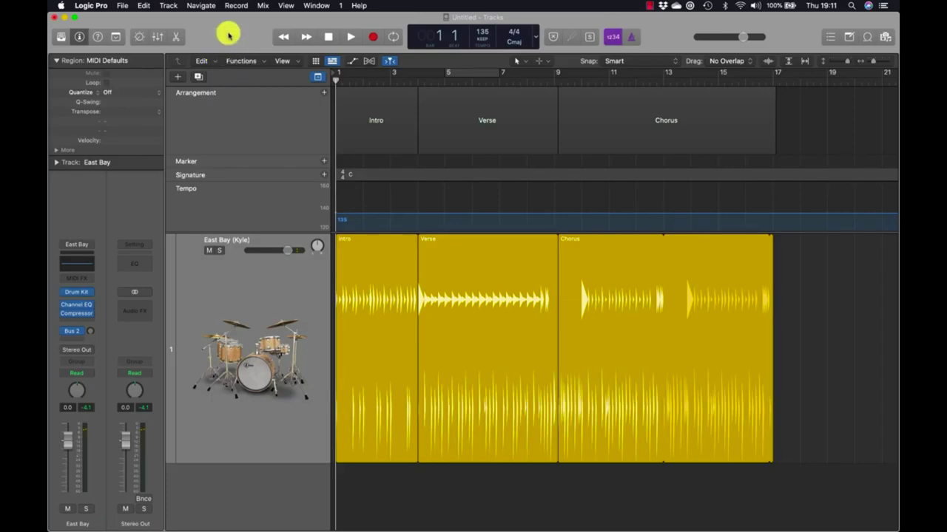
Step: Show the Smart Controls for the East Bay drummer track
left_click(139, 39)
left_click(139, 38)
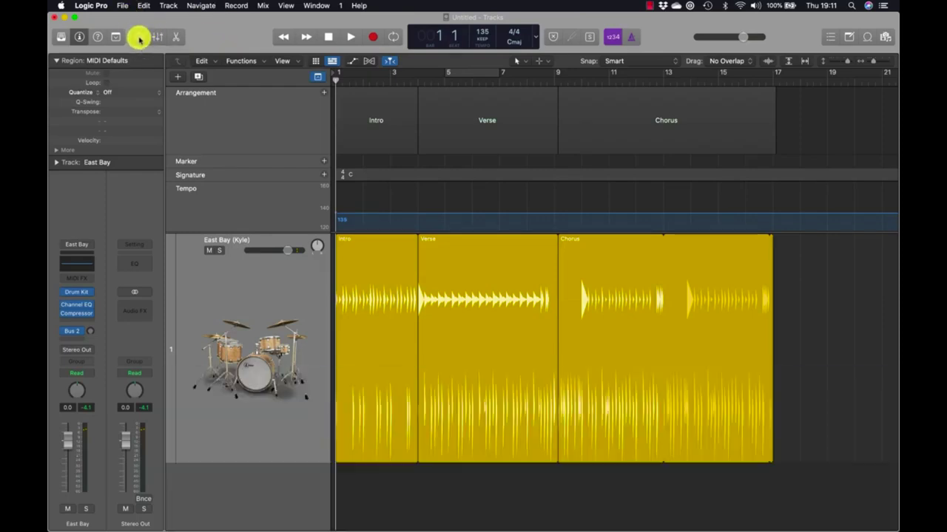
left_click(139, 39)
left_click(139, 38)
left_click(139, 38)
left_click(139, 38)
left_click(139, 38)
left_click(139, 38)
left_click(139, 38)
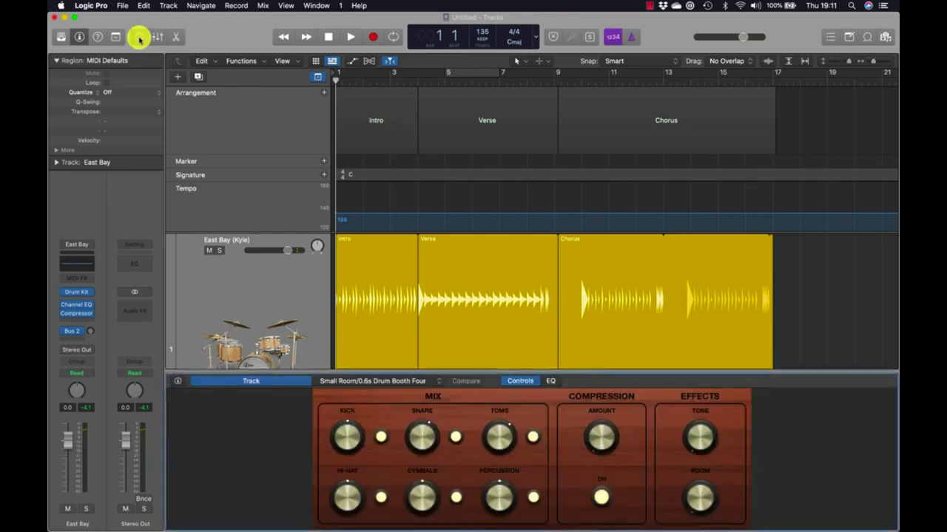
left_click(139, 39)
left_click(139, 39)
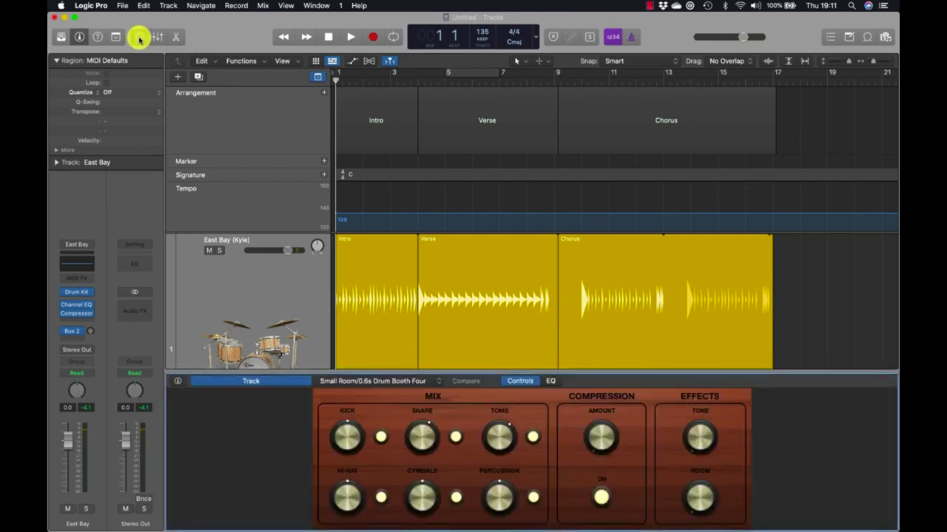
left_click(139, 38)
left_click(139, 39)
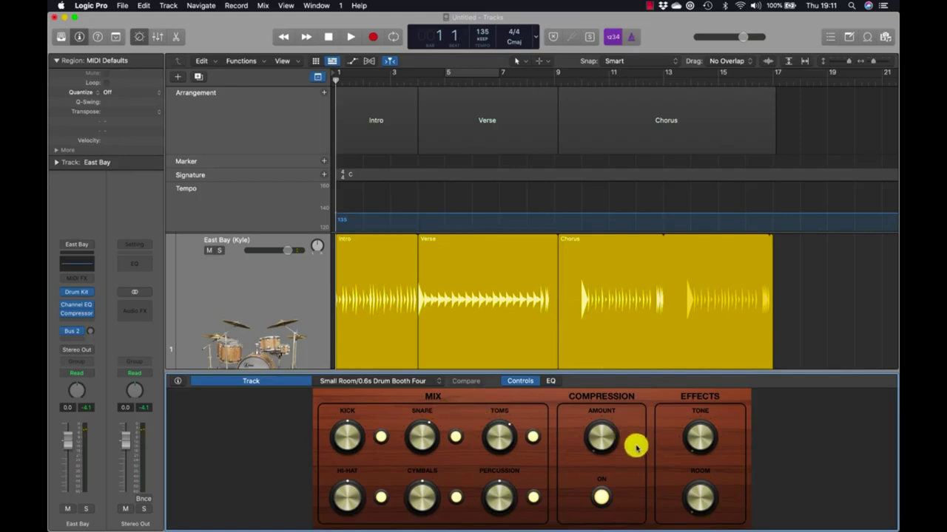
Step: Set the cycle range to the Intro section and start playback
left_click(457, 438)
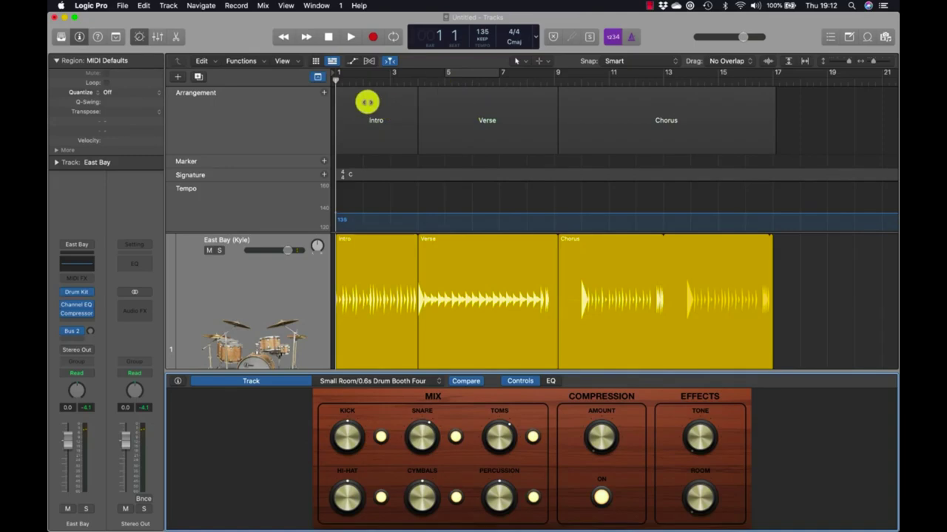
left_click_drag(367, 102, 366, 77)
key("space")
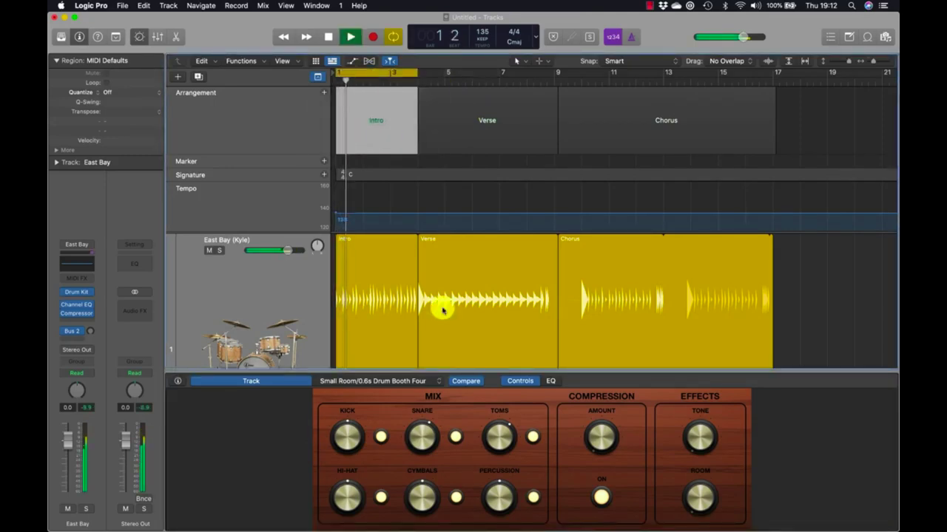
Step: Toggle the snare, kick, hi-hat, cymbals, toms and percussion in the kit mix while the Intro plays
left_click(457, 442)
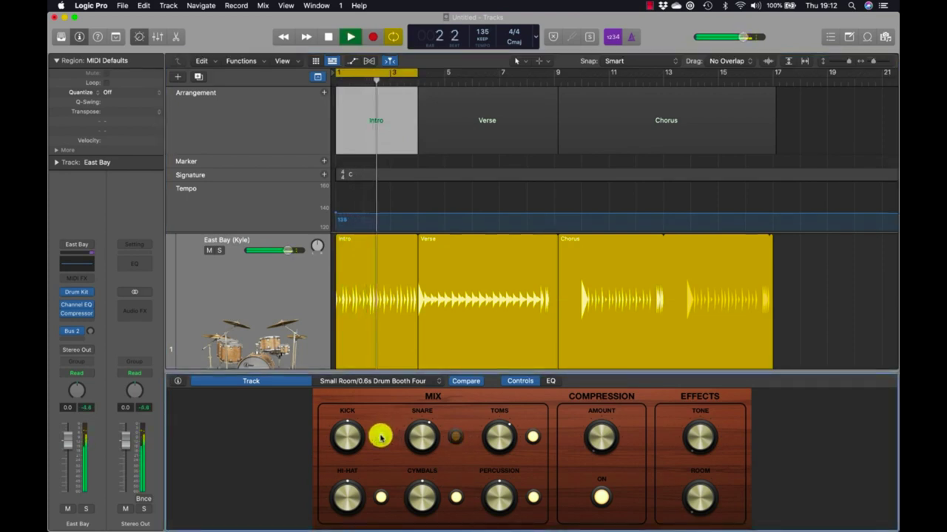
left_click(380, 437)
left_click(381, 497)
left_click(456, 497)
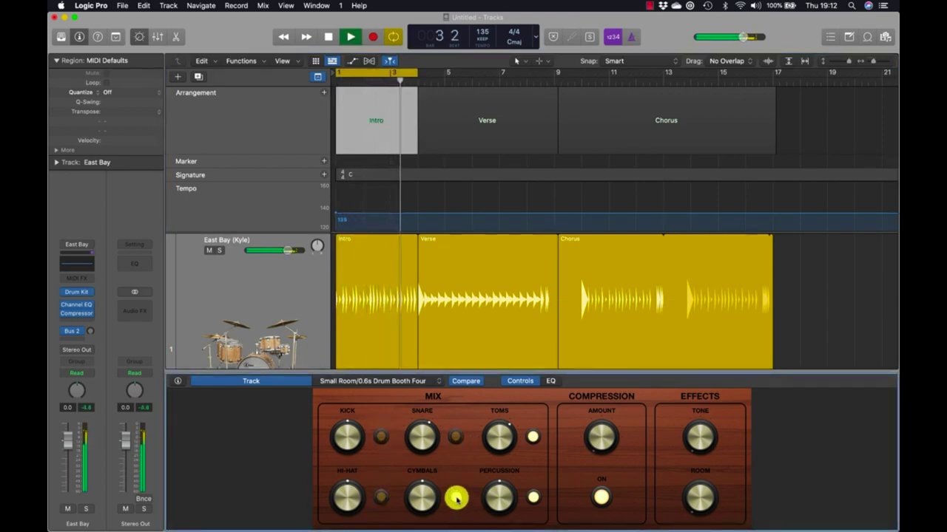
left_click(533, 437)
left_click(531, 496)
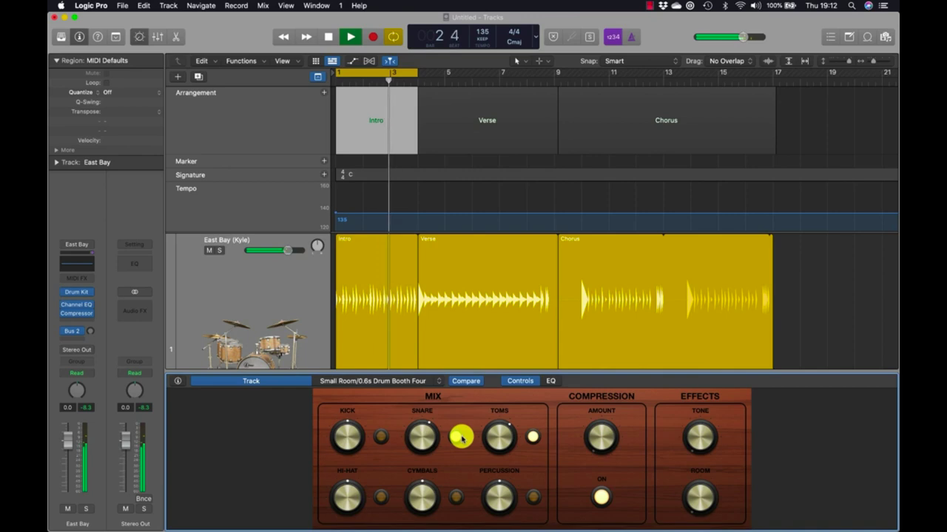
Step: Cycle the Verse section and switch the kick, hi-hat and cymbals back on in the mix during playback
left_click(477, 259)
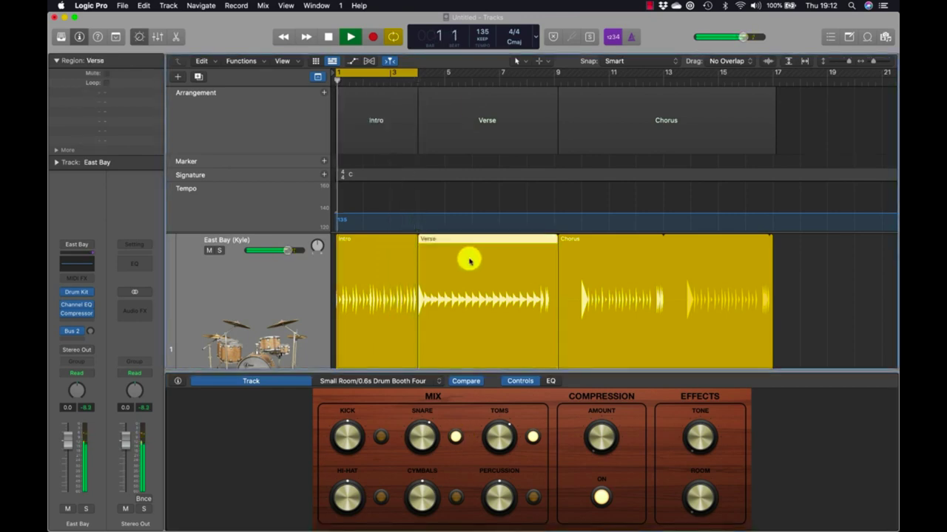
left_click(477, 83)
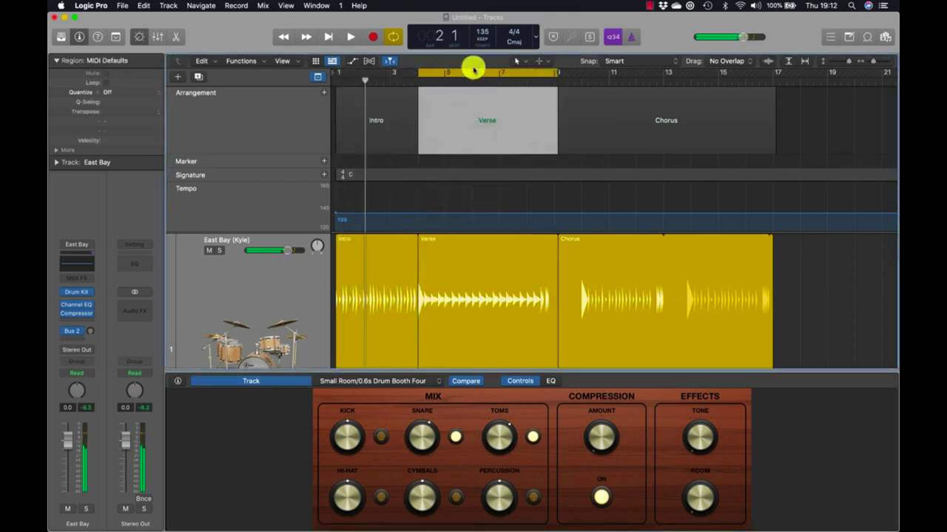
left_click(380, 436)
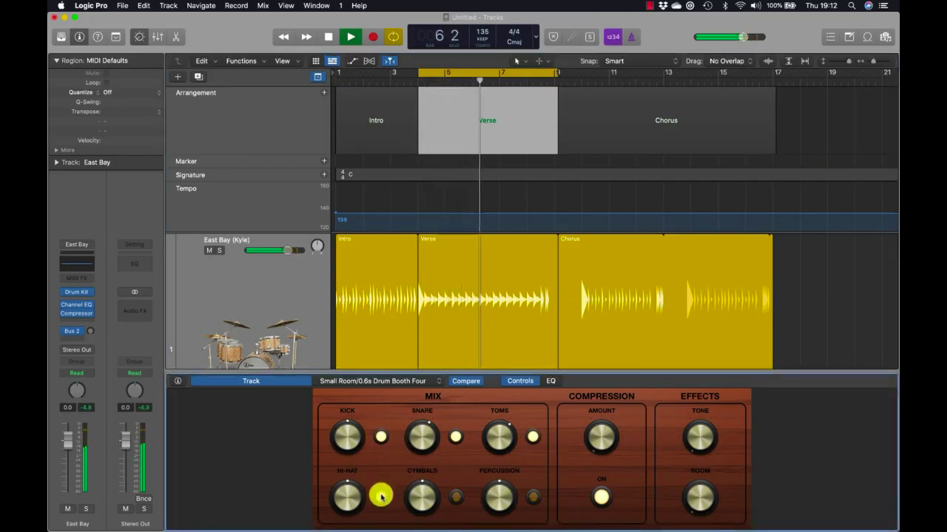
left_click(458, 498)
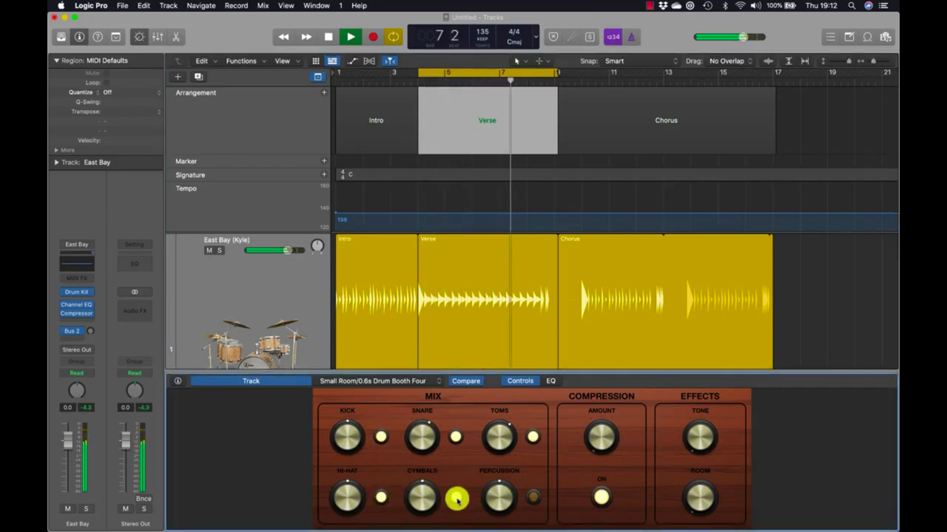
key("space")
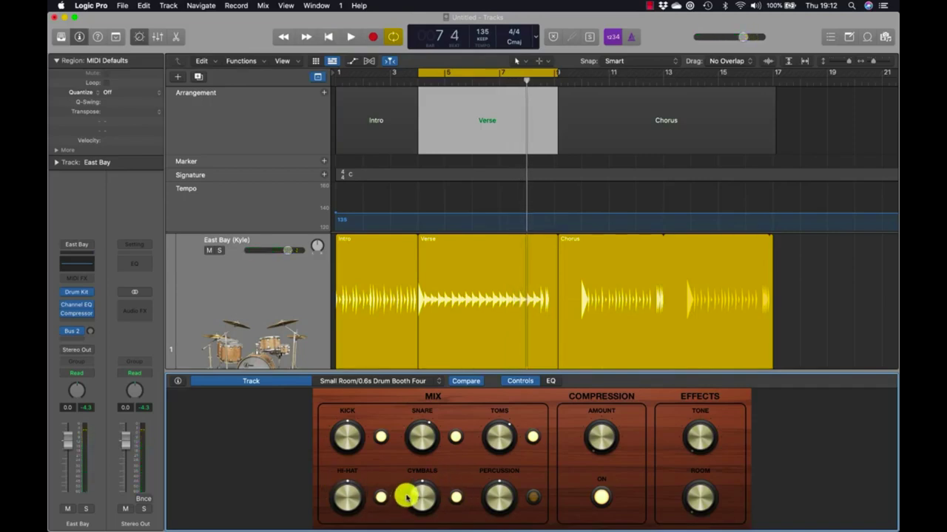
Step: Adjust the snare level in the kit mix, raising it slightly overall, while the Verse plays
key("space")
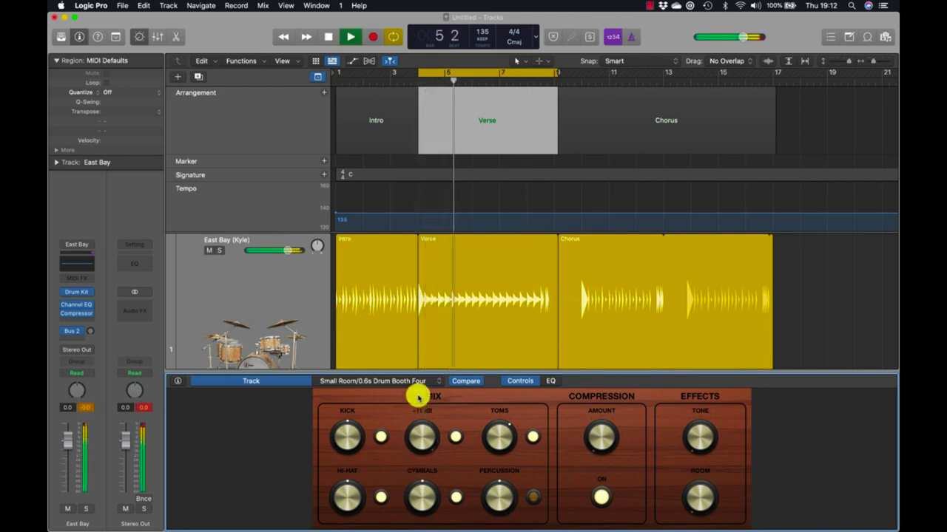
mouse_move(409, 432)
mouse_move(409, 431)
left_mouse_down()
mouse_move(400, 490)
mouse_move(404, 435)
left_mouse_up()
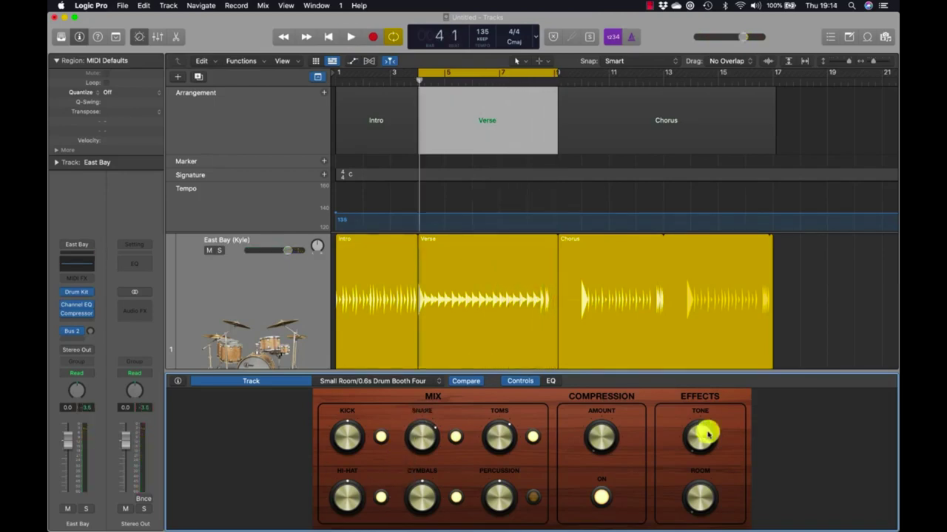
Step: Set the Tone effect to 4% while watching the track's Channel EQ curve, and audition the Verse
mouse_move(708, 435)
left_mouse_down()
mouse_move(697, 437)
mouse_move(699, 416)
mouse_move(700, 441)
mouse_move(697, 420)
left_mouse_up()
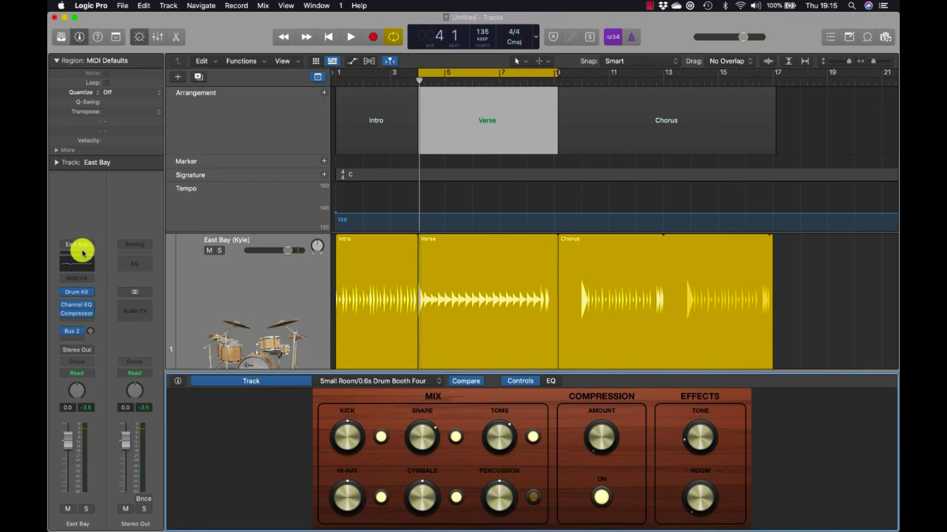
left_click(77, 305)
left_click_drag(599, 141, 359, 53)
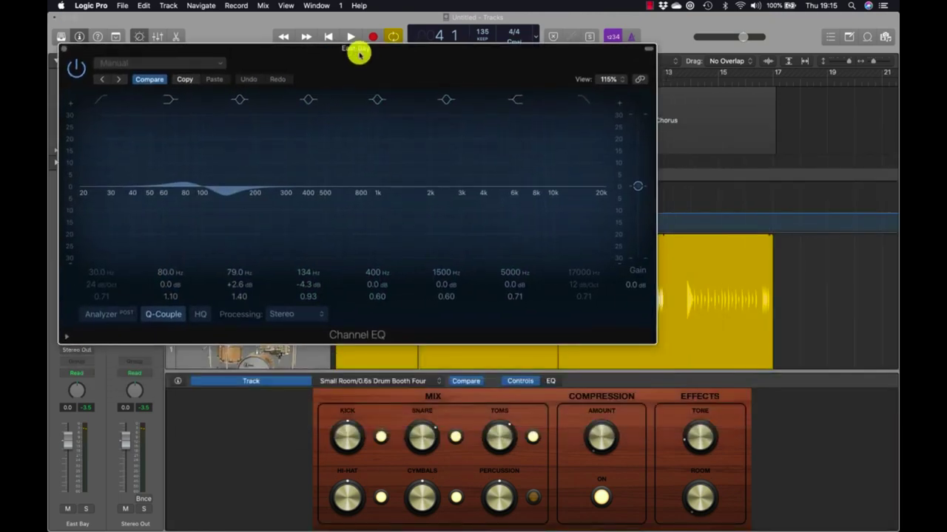
left_click_drag(697, 439, 686, 468)
key("space")
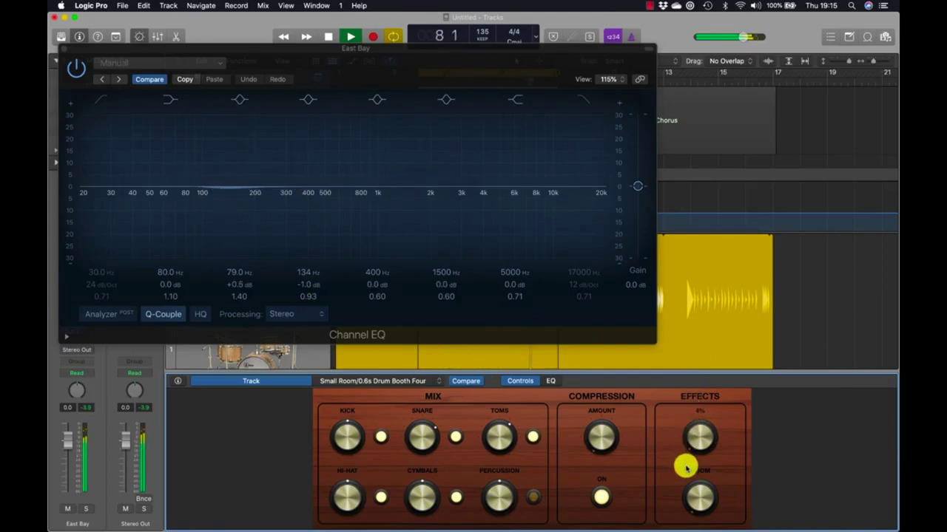
key("space")
key("super+w")
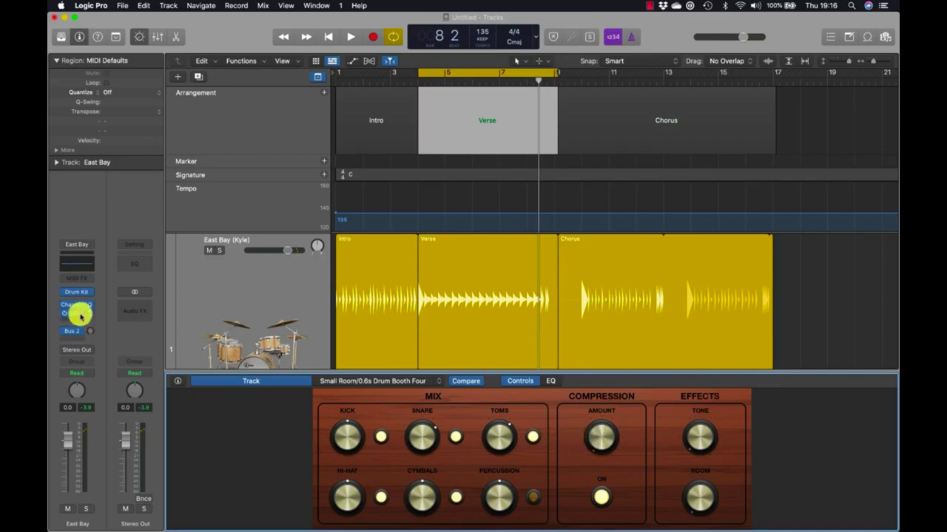
Step: Set the compression amount to 5% while watching the track's Compressor plug-in during Verse playback
left_click(79, 314)
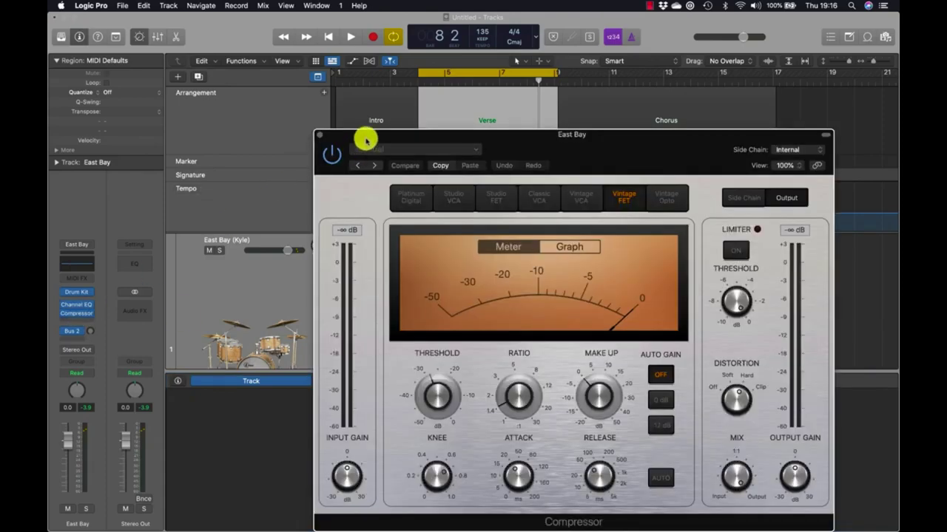
left_click_drag(365, 140, 62, 76)
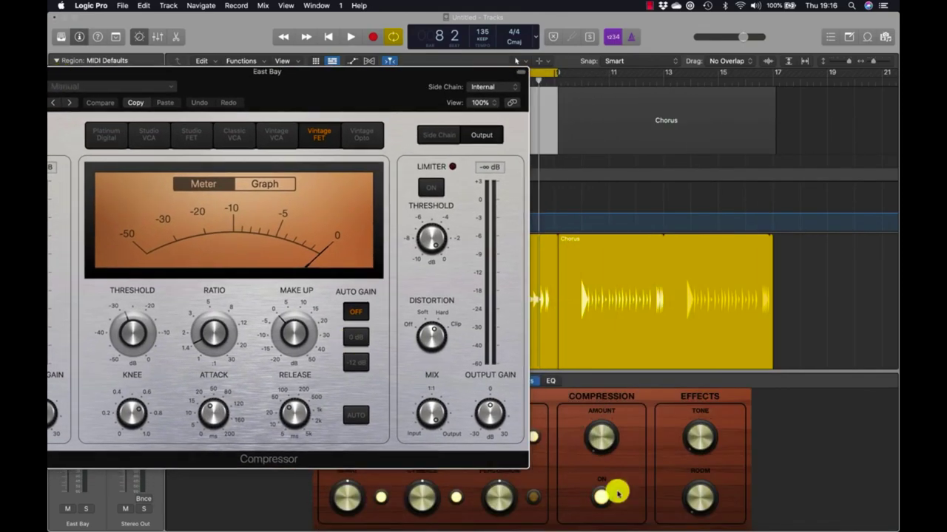
left_click(797, 485)
key("space")
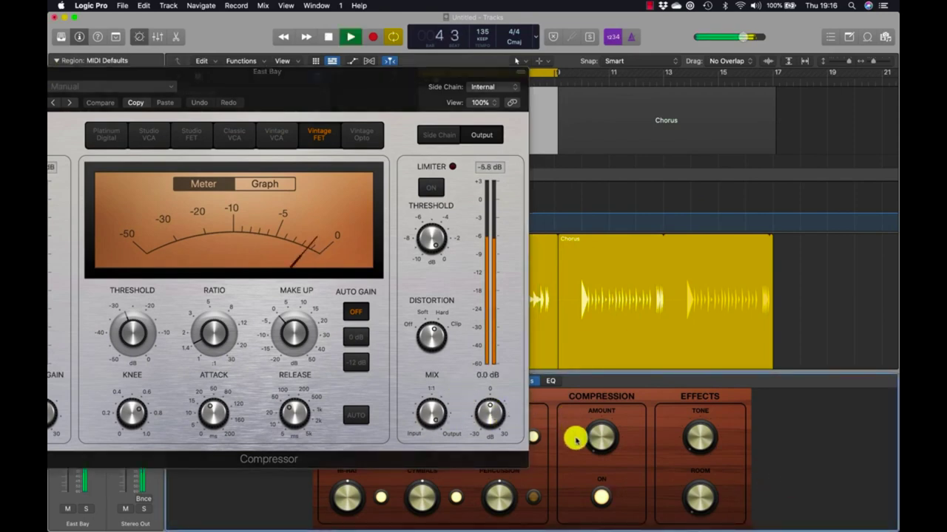
left_click_drag(601, 438, 583, 368)
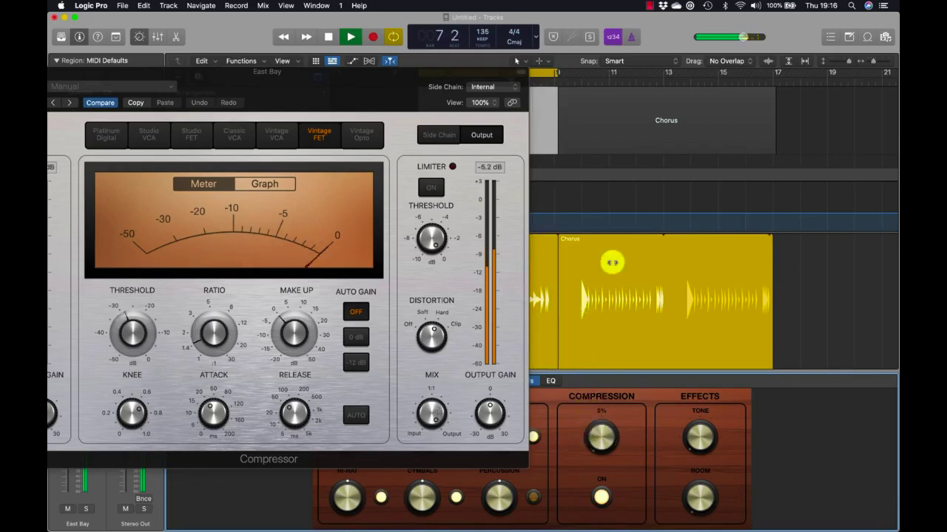
left_click(650, 6)
left_click(650, 18)
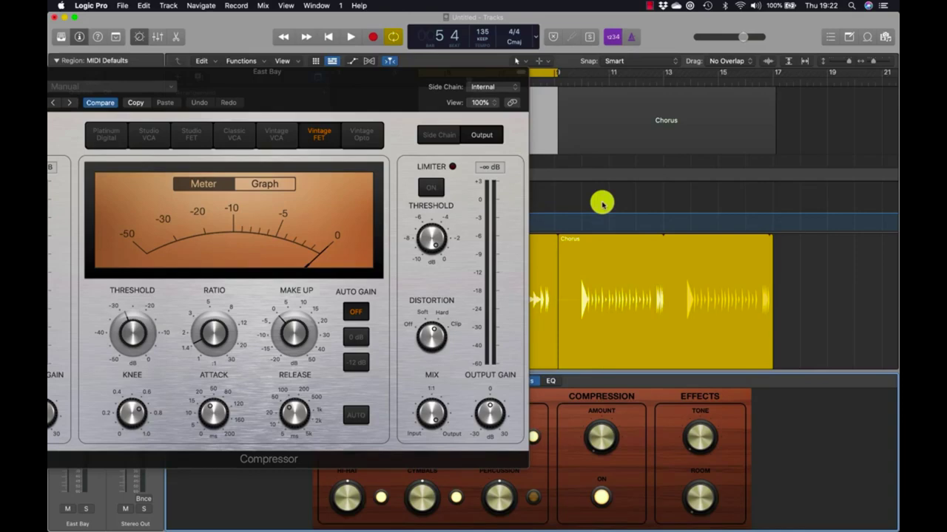
left_click_drag(355, 81, 604, 121)
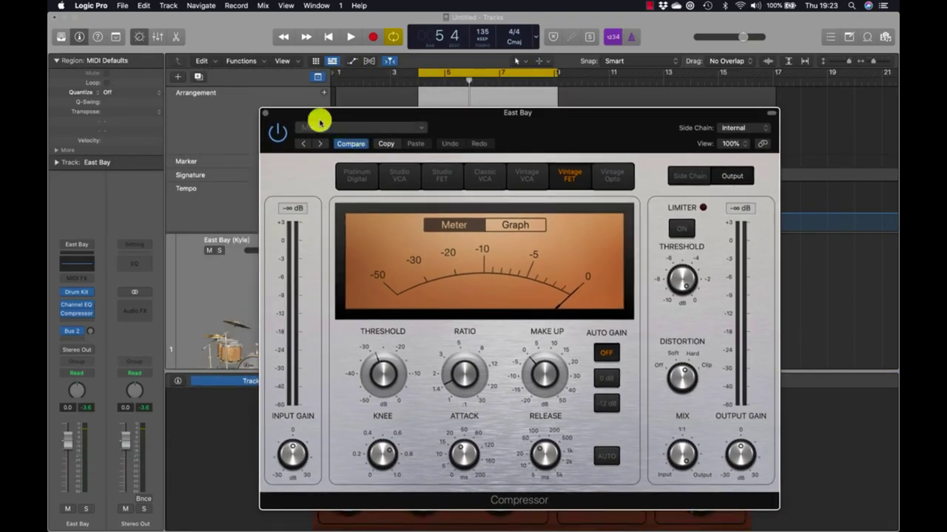
left_click(266, 112)
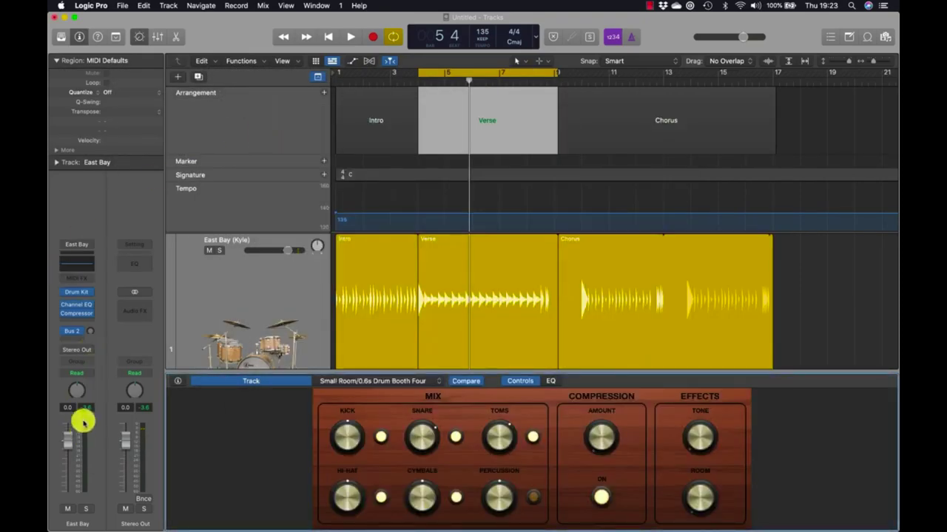
Step: Open the track's Drum Kit Designer and examine the snare's alternatives and its Tune, Dampen and Gain settings
left_click(78, 292)
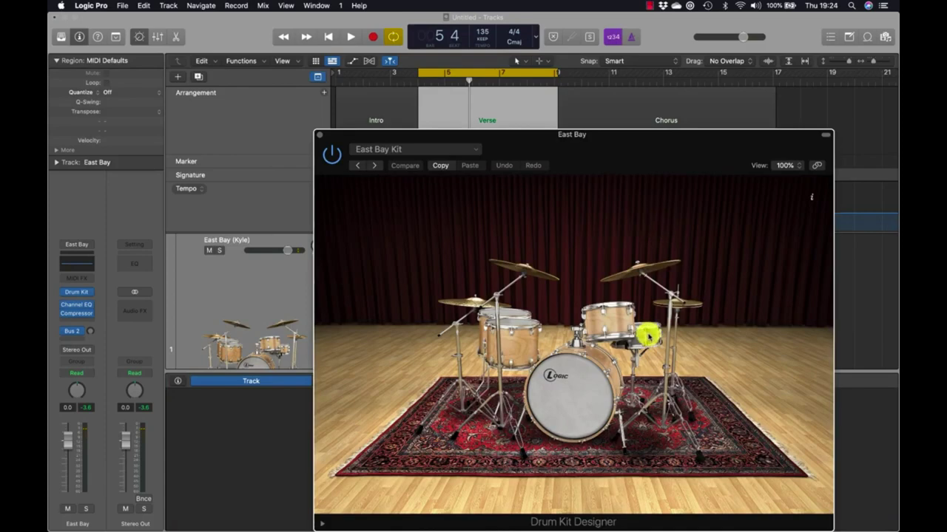
left_click(650, 337)
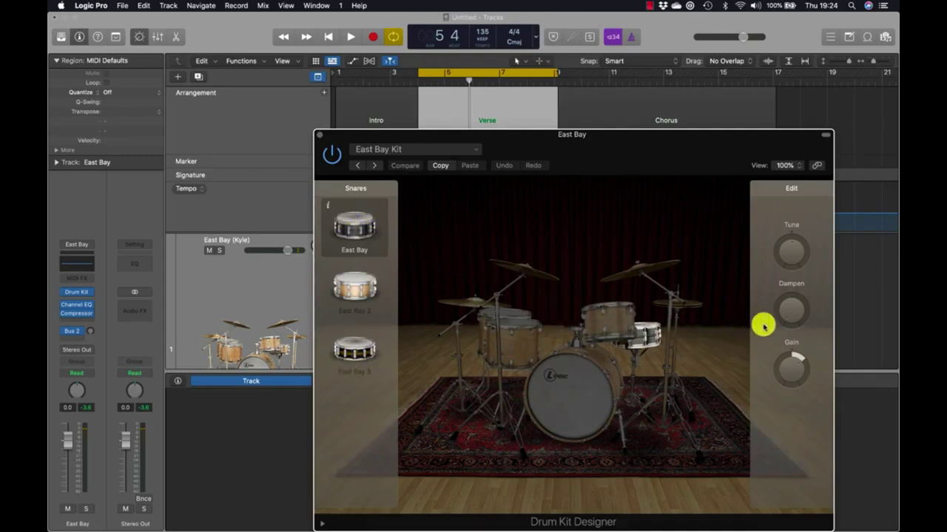
mouse_move(785, 246)
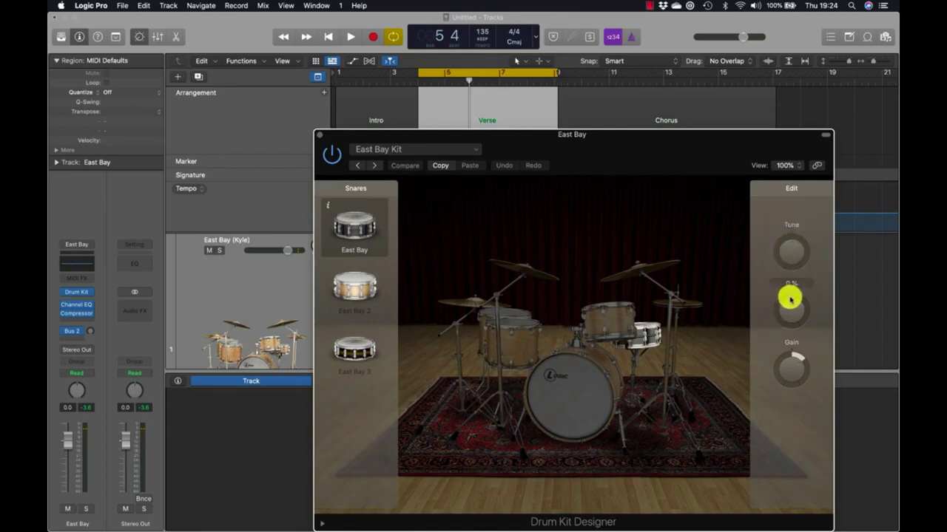
mouse_move(794, 361)
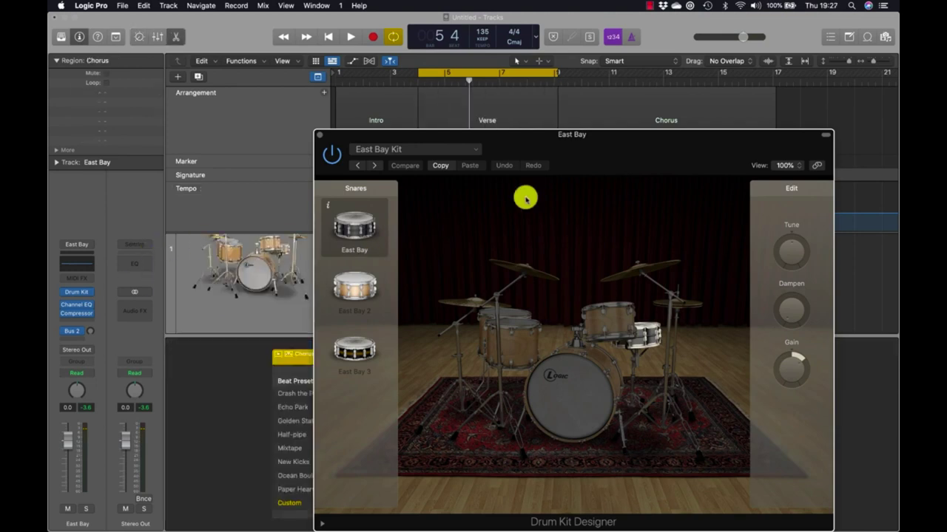
Step: Load the East Bay+ producer kit onto the drummer track from the Library and close the plug-in window
left_click(61, 37)
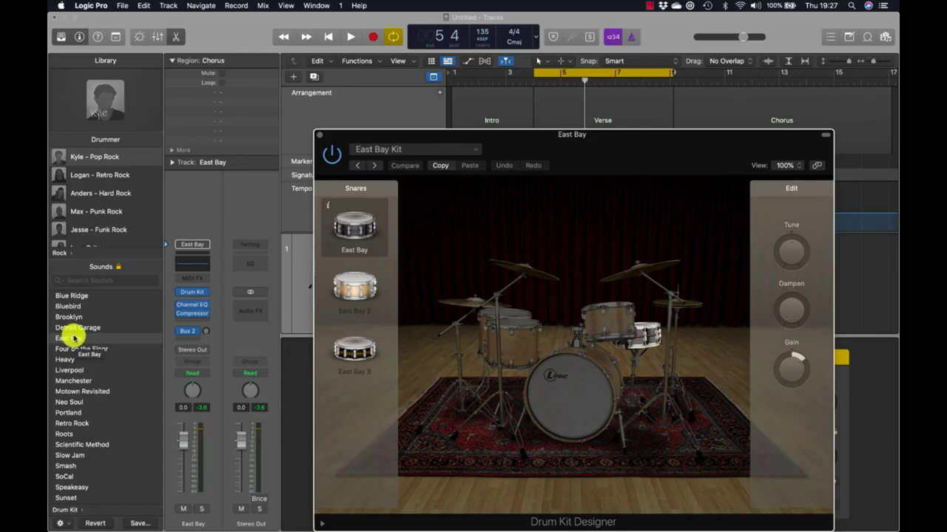
scroll(74, 338, "down", 1)
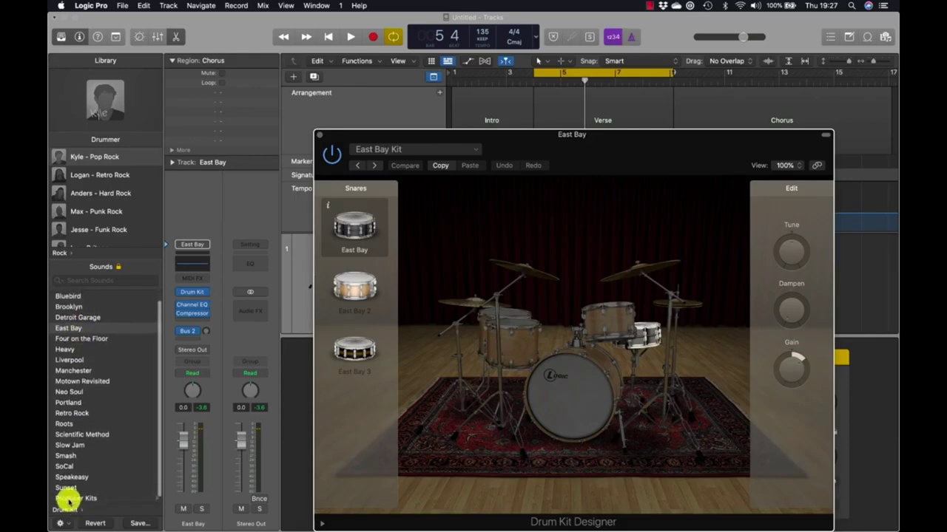
left_click(71, 500)
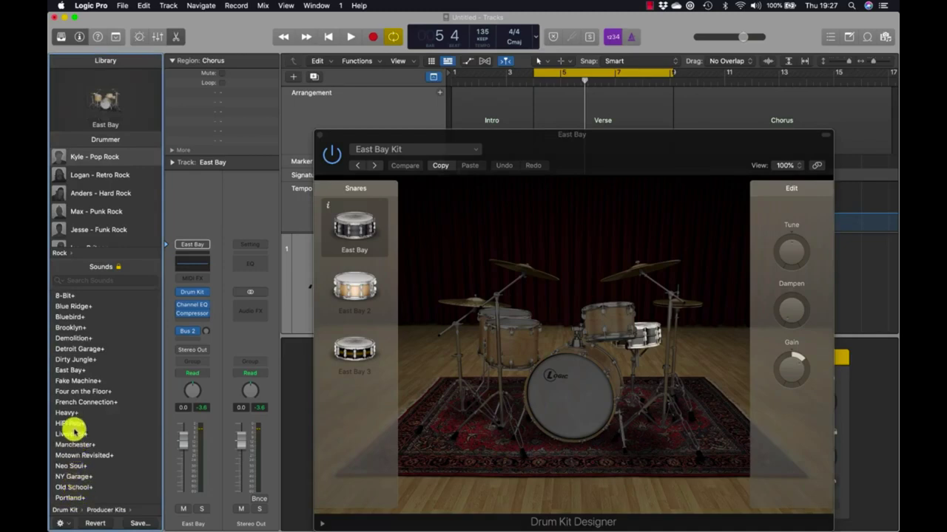
left_click(70, 370)
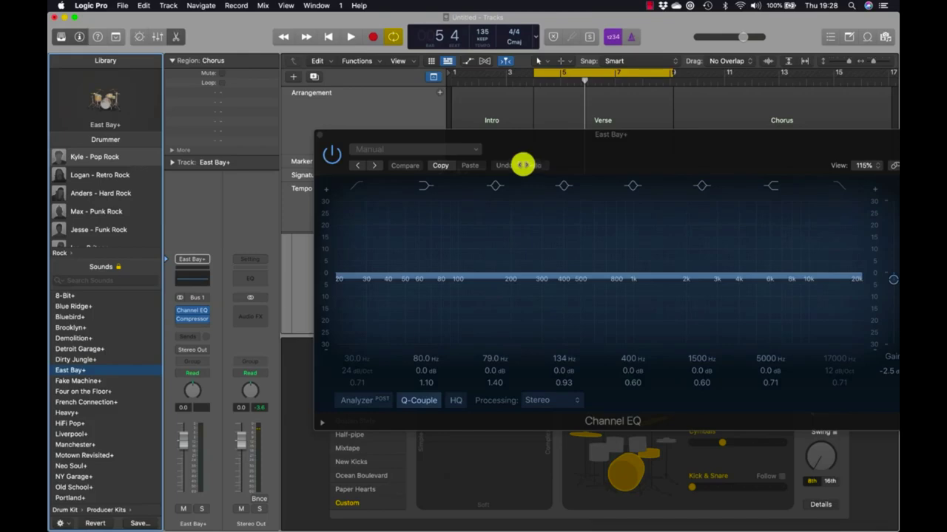
left_click(319, 136)
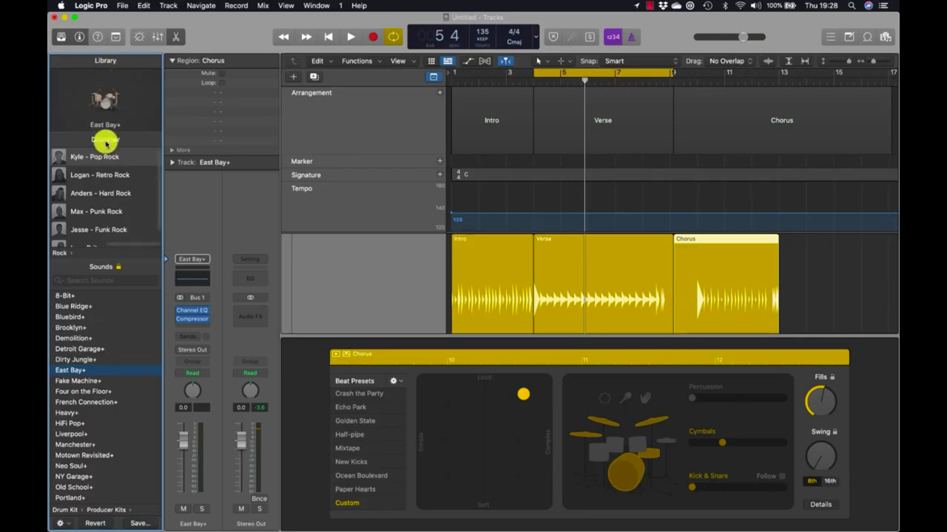
Step: Show Drum Kit Designer for the East Bay+ kit, move its window higher and open the snare's options
key("v")
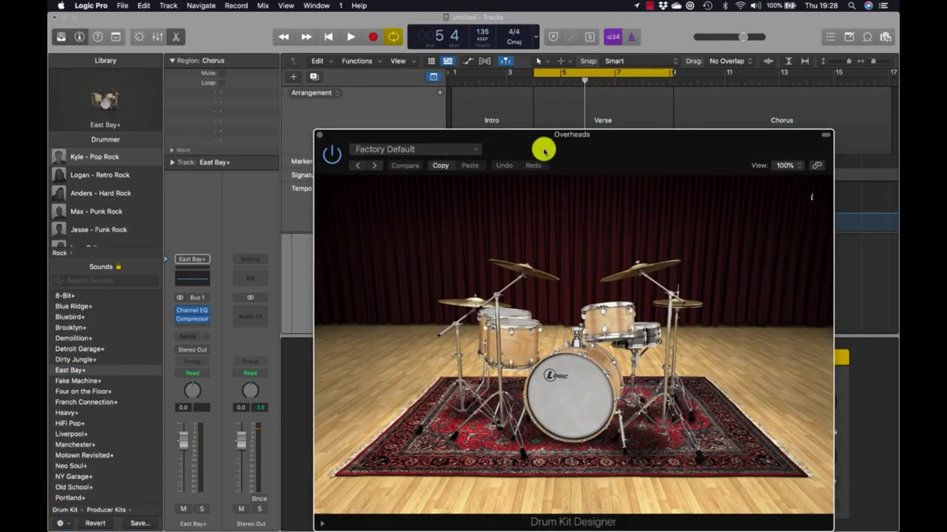
left_click_drag(544, 151, 538, 98)
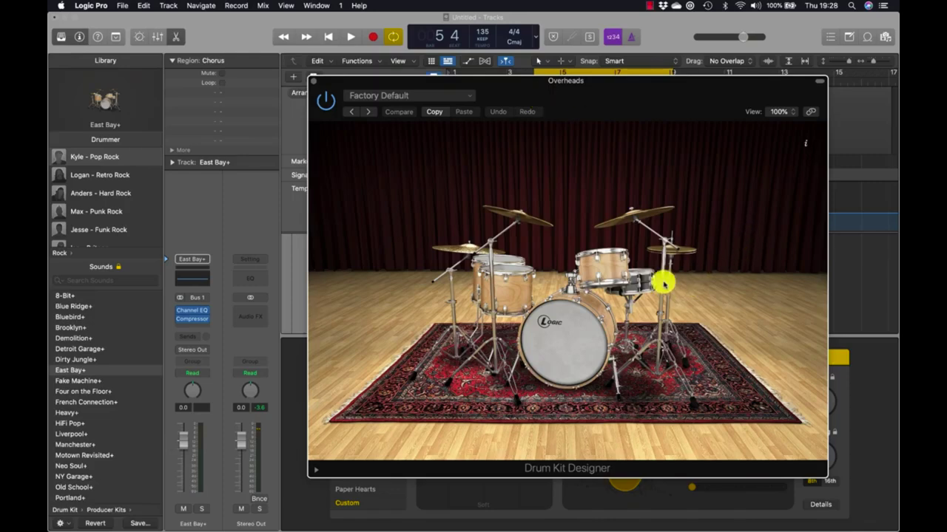
left_click(641, 284)
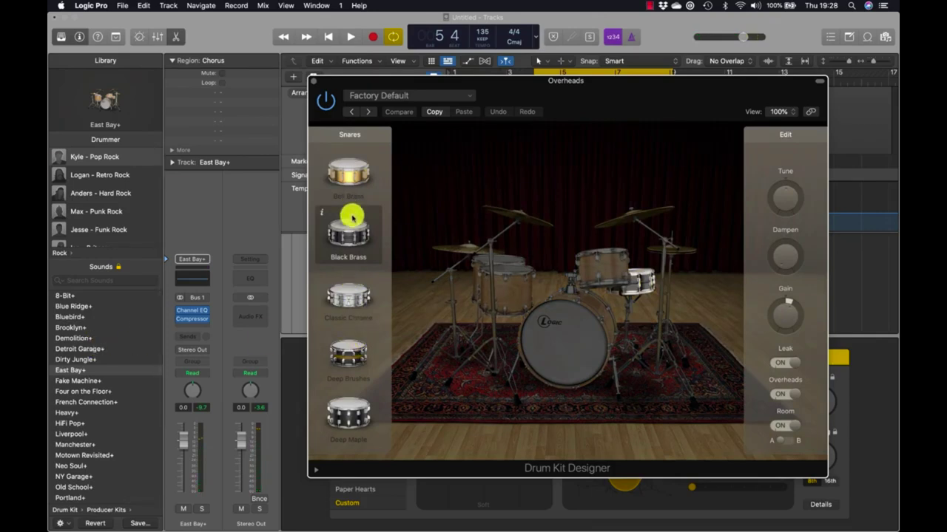
Step: Browse the full range of snares and view the details of Black Brass and Classic Chrome
scroll(356, 325, "down", 5)
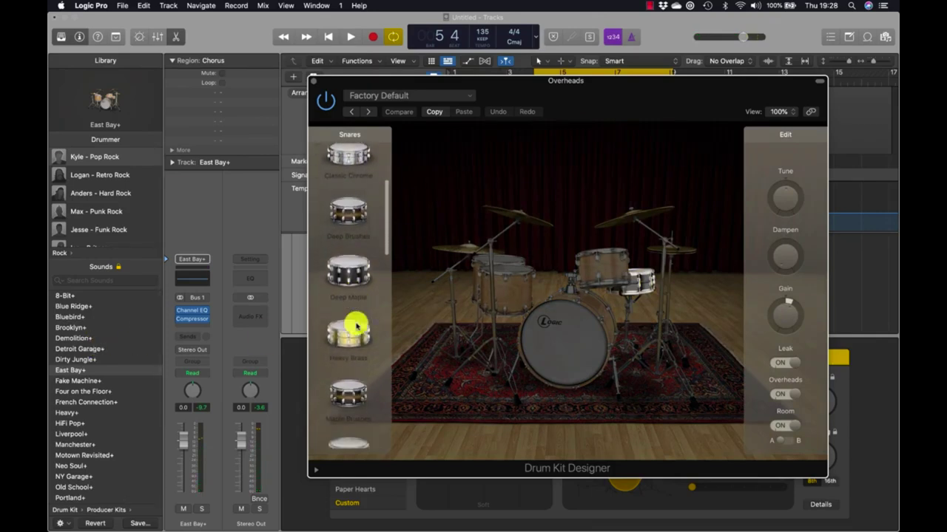
scroll(356, 325, "down", 8)
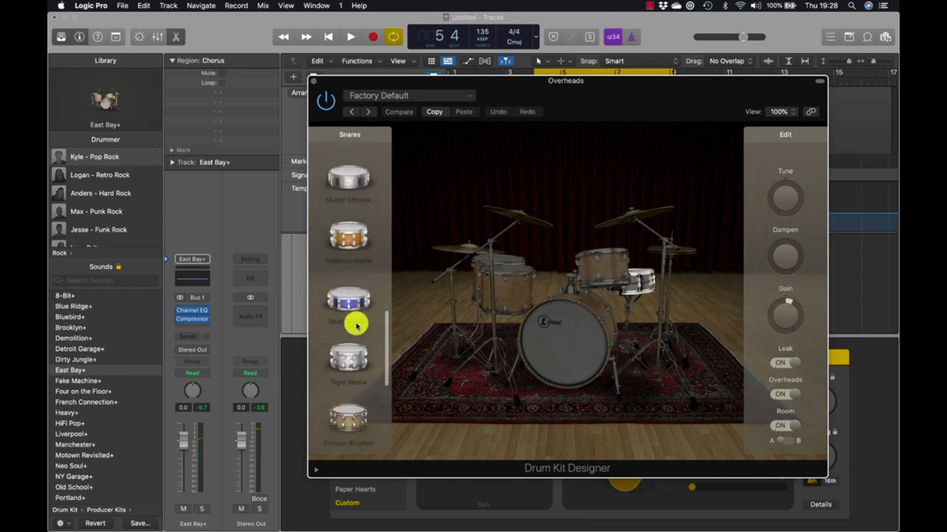
scroll(356, 325, "up", 15)
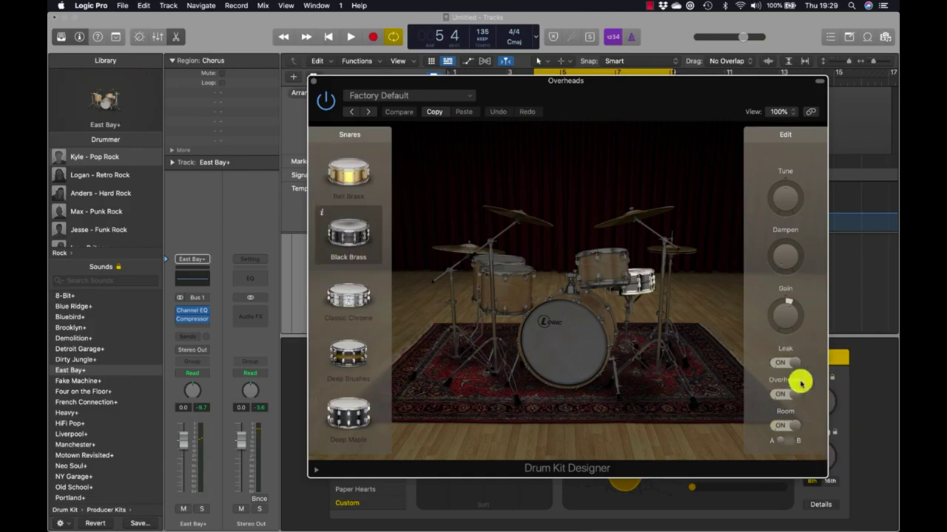
left_click(322, 214)
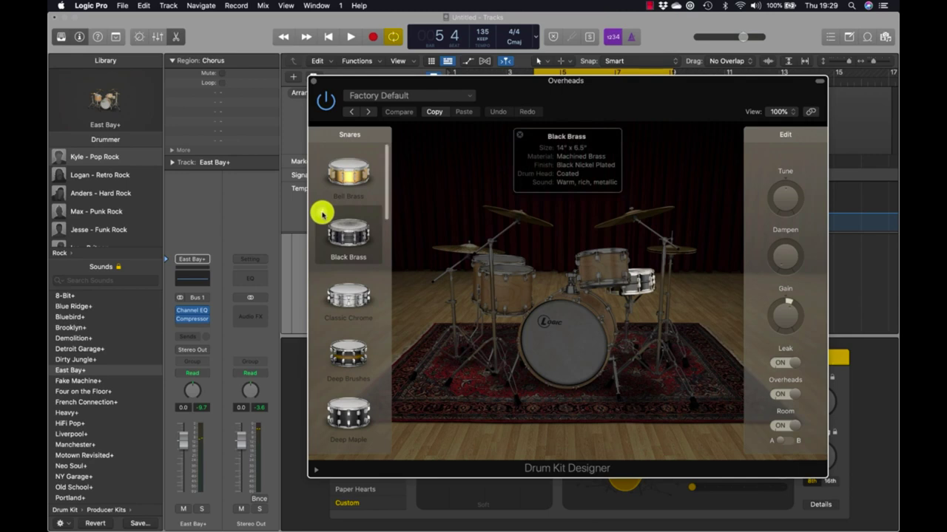
left_click(322, 273)
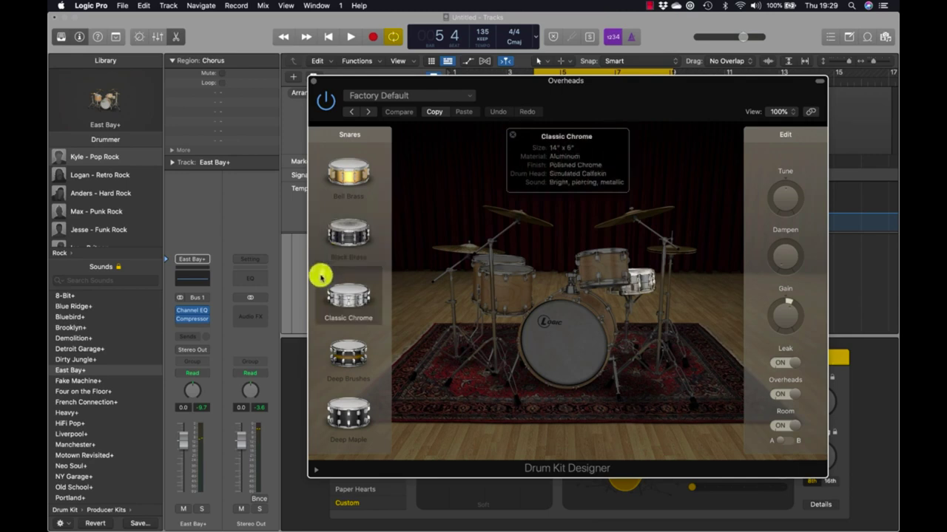
Step: Audition the Black Brass, Bell Brass, Deep Brushes and Deep Maple snares, returning to Classic Chrome
left_click(336, 226)
left_click(338, 171)
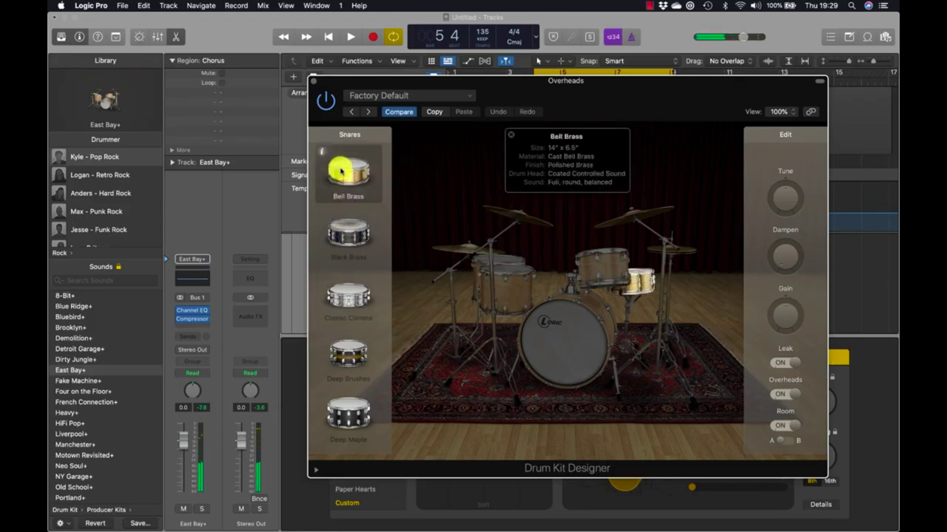
left_click(343, 223)
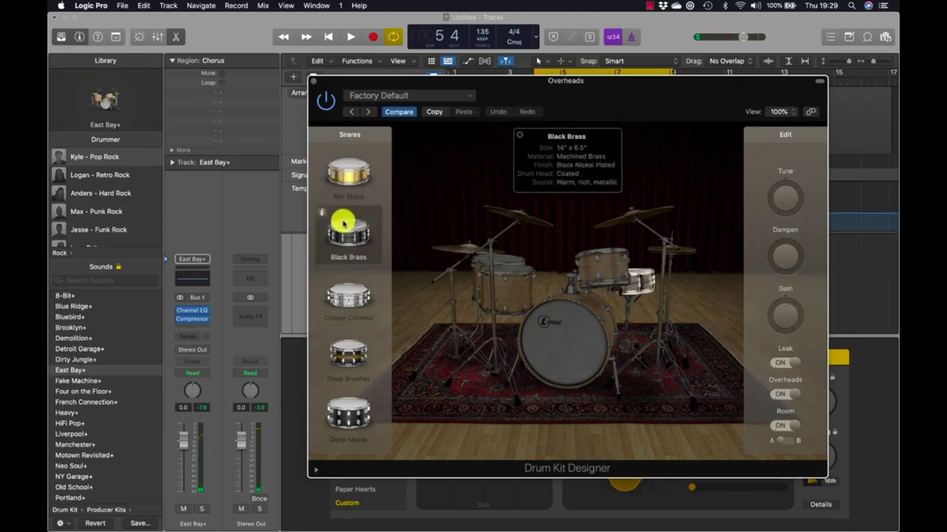
left_click(340, 296)
left_click(354, 357)
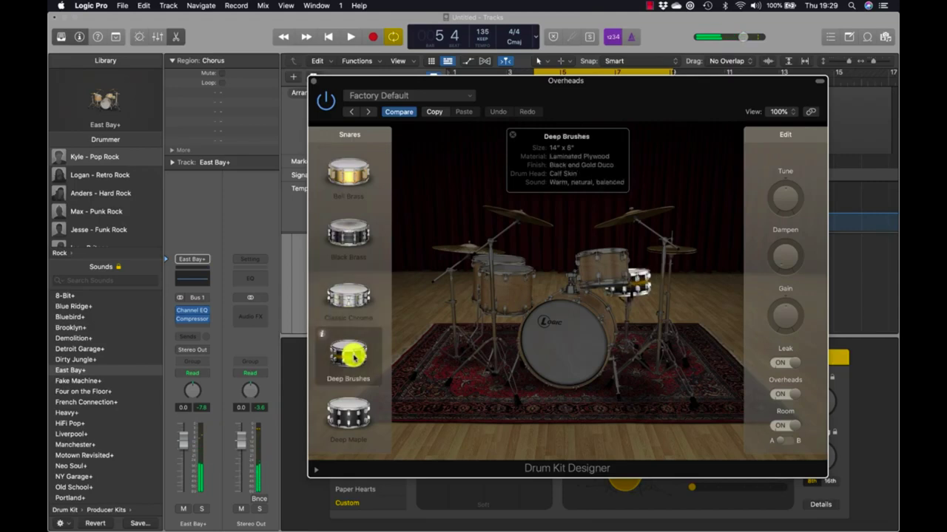
left_click(346, 409)
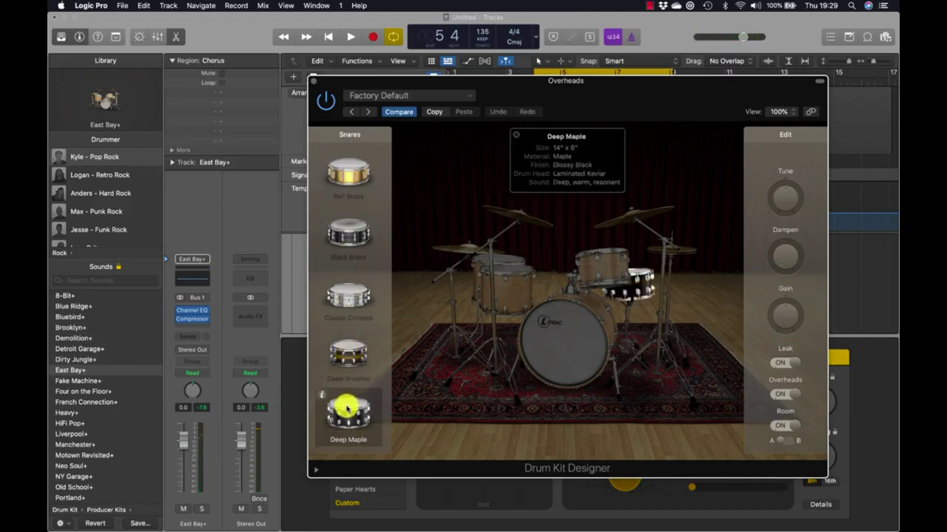
left_click(346, 349)
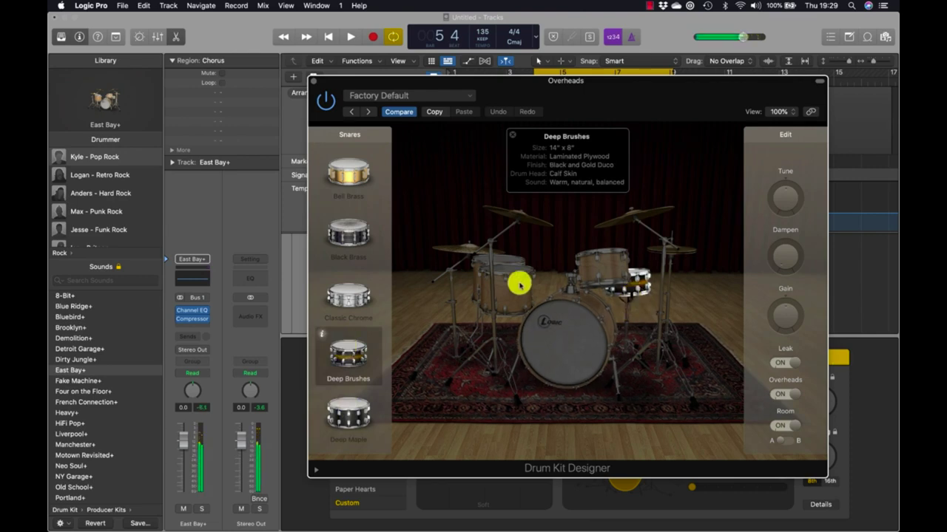
left_click(348, 296)
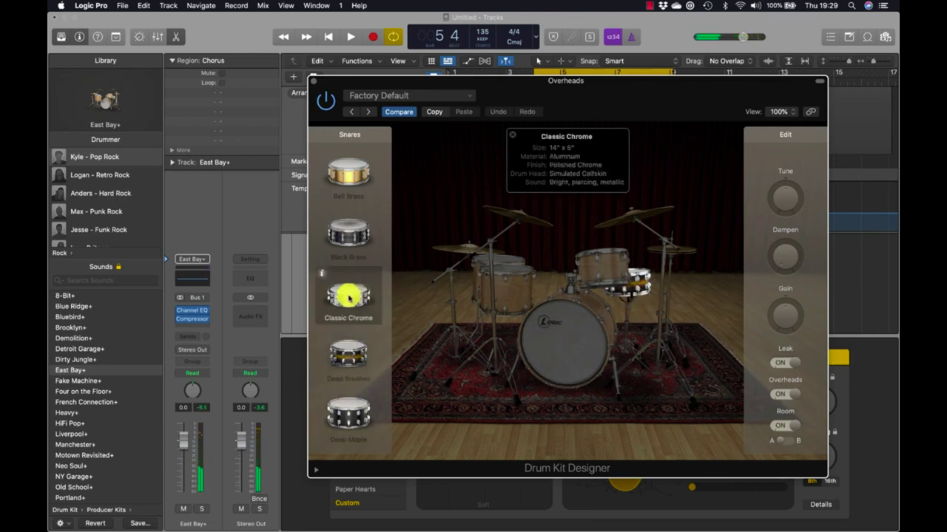
left_click(648, 284)
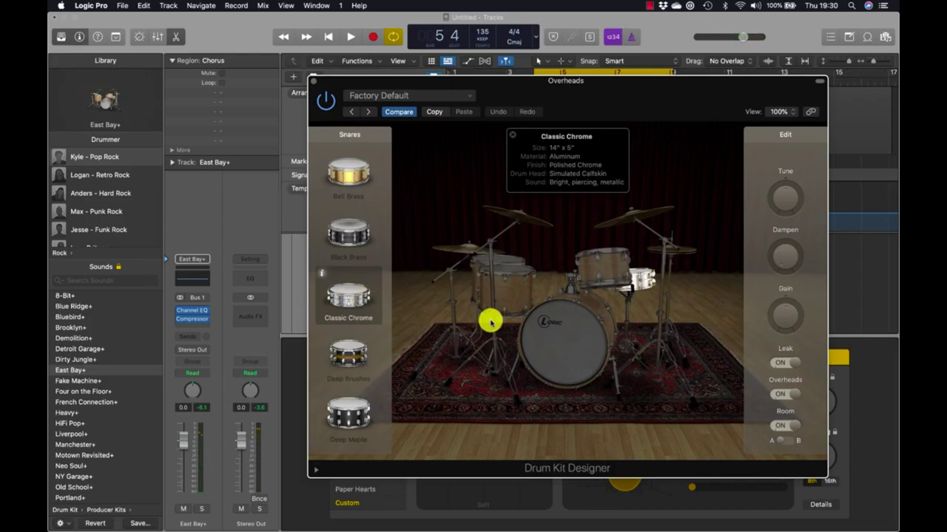
Step: Lower the master volume and compare several snares during Verse playback, ending with Heavy Brass in the kit
left_click_drag(738, 36, 730, 38)
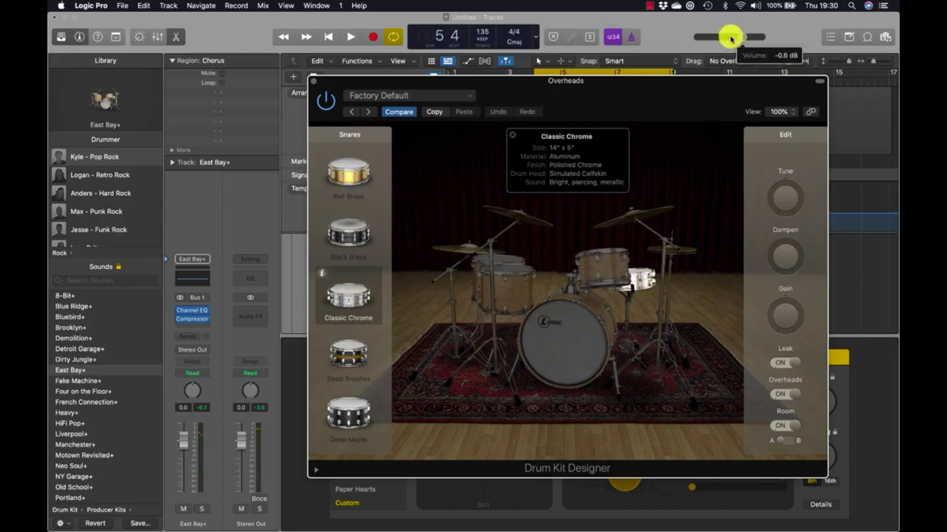
key("space")
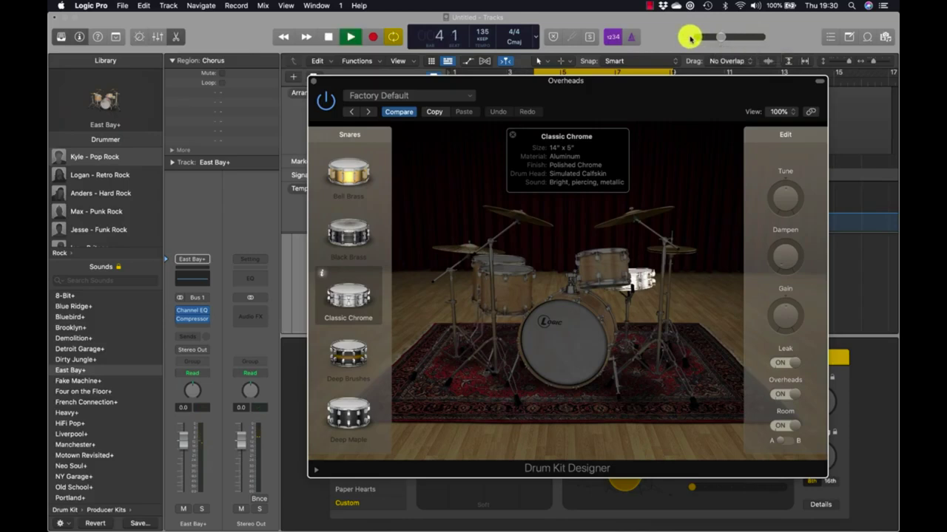
left_click(354, 235)
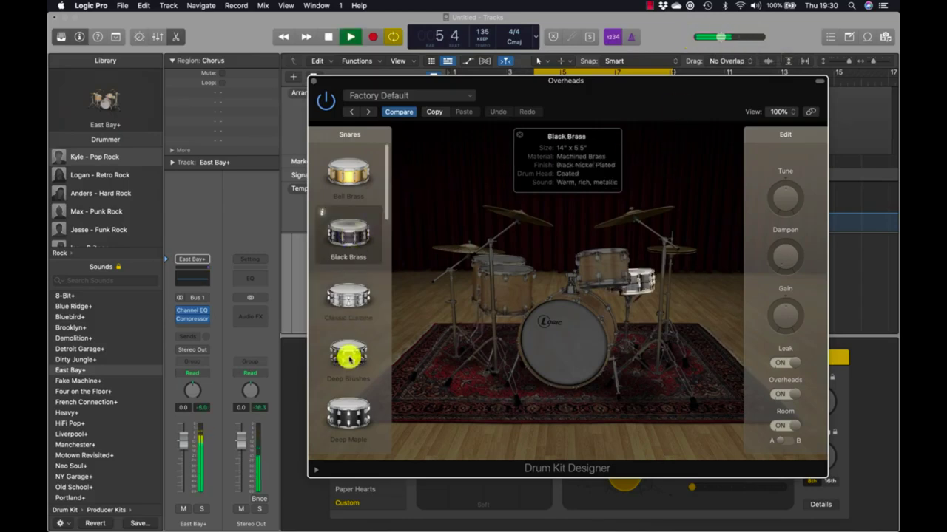
left_click(348, 358)
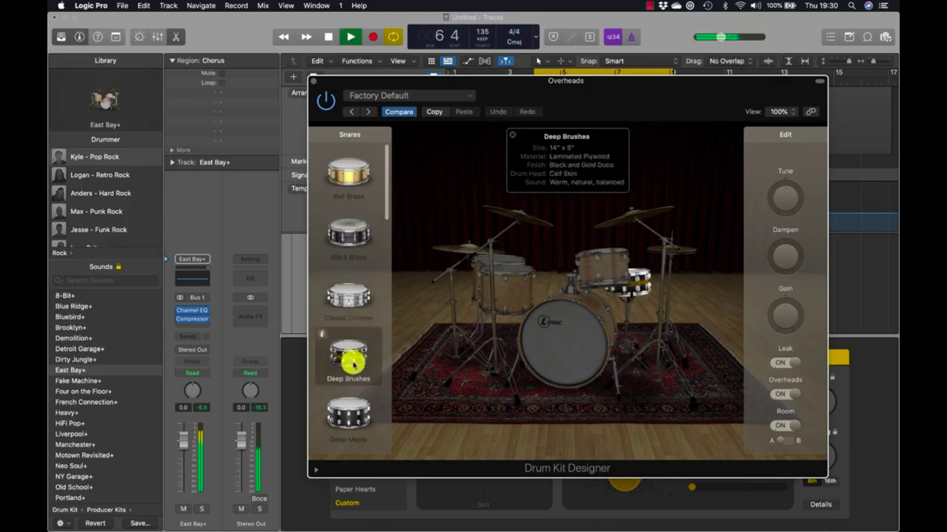
left_click(354, 407)
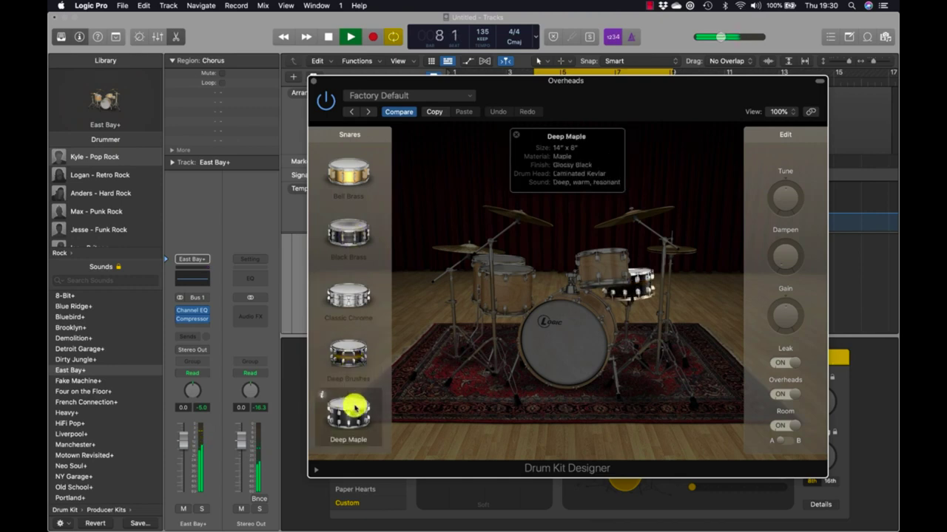
scroll(347, 400, "down", 5)
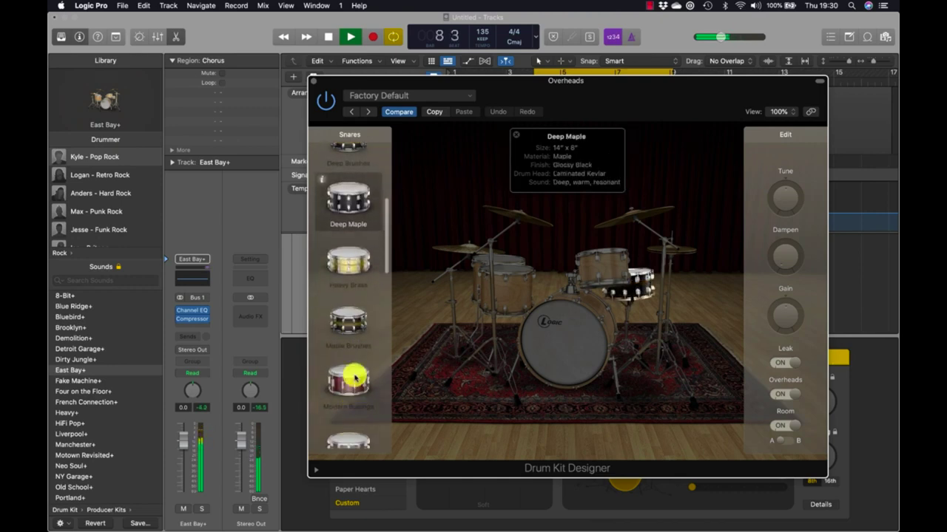
left_click(350, 262)
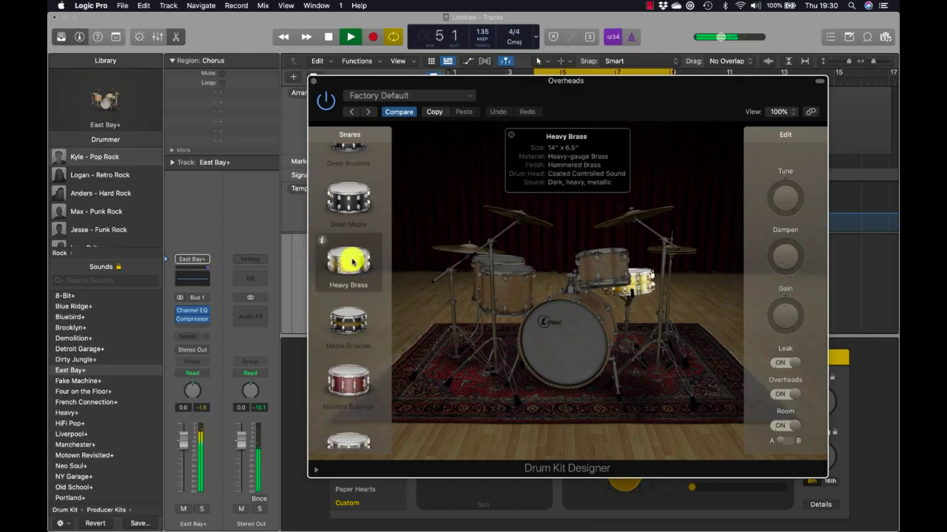
left_click(352, 323)
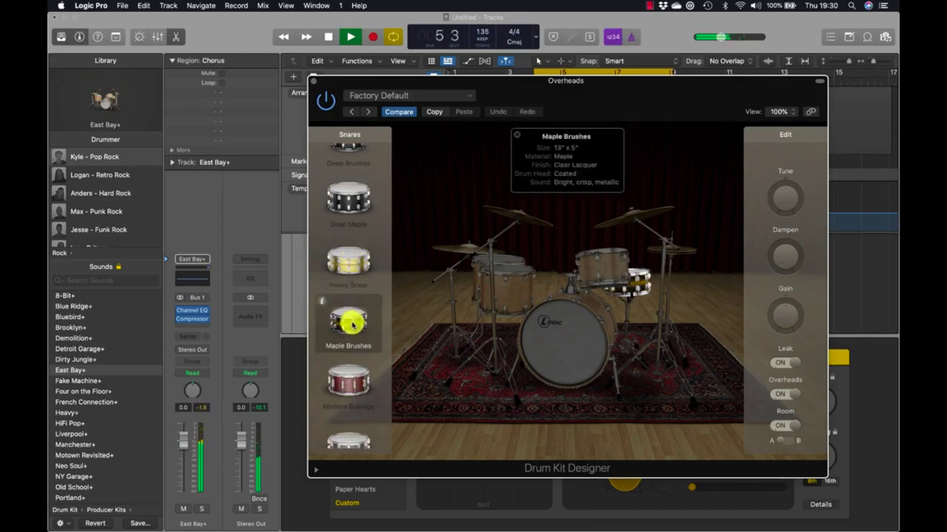
left_click(349, 257)
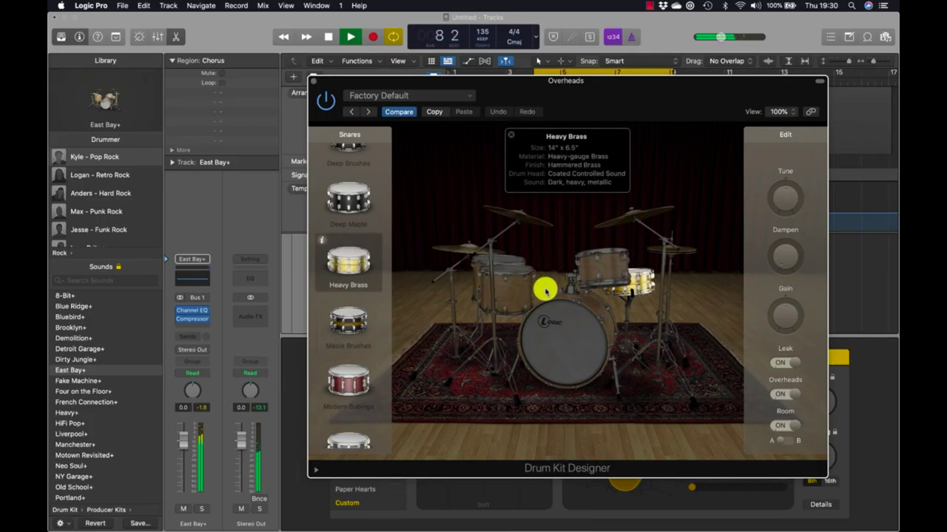
Step: Swap the kit's kick drum for Maple Boom while the Verse plays
left_click(565, 333)
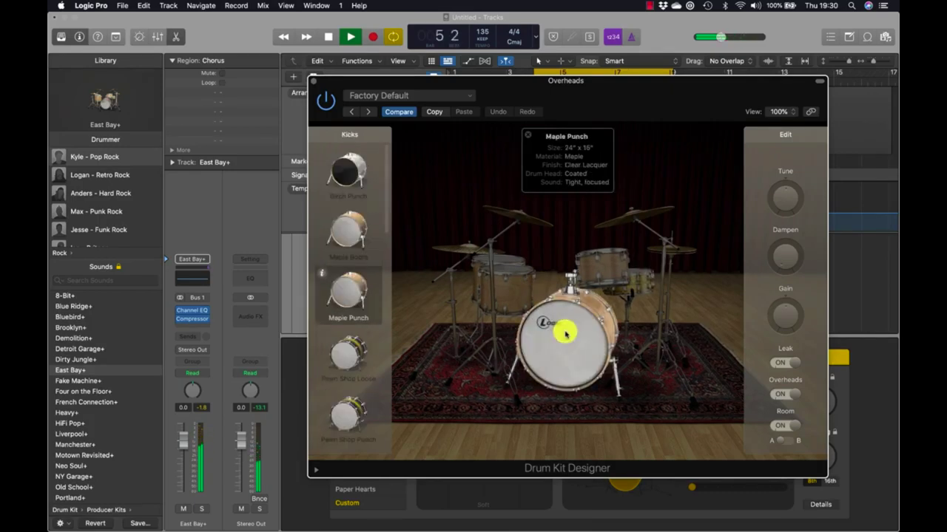
left_click(347, 220)
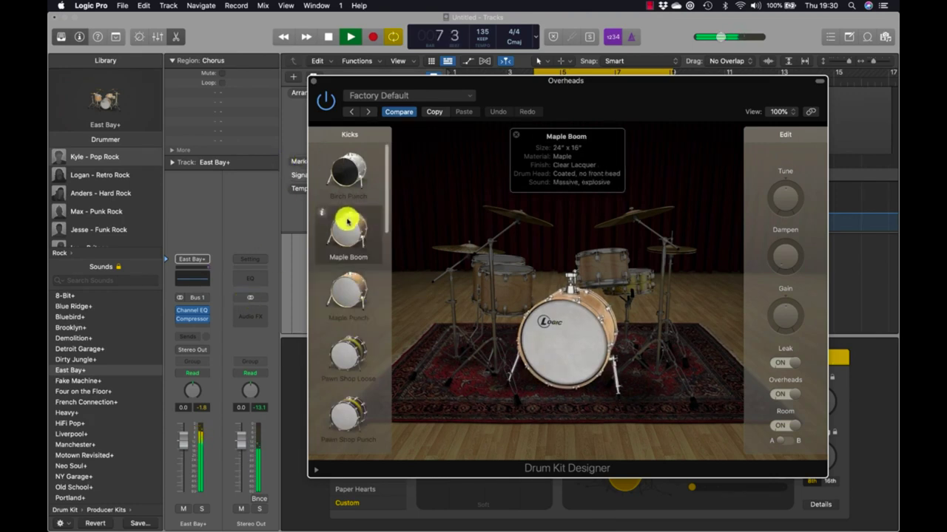
Step: Swap the kit's kick drum for Birch Punch and play the Verse with it selected for editing
left_click(344, 170)
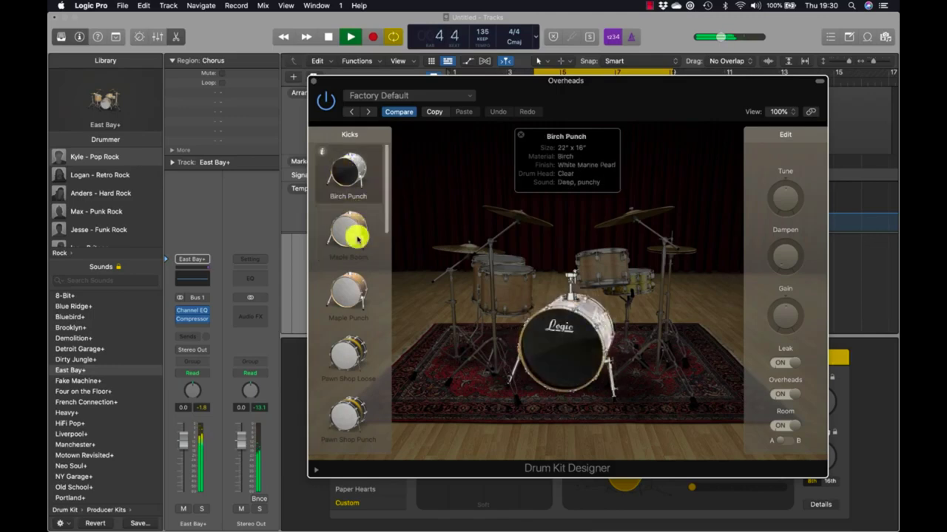
key("space")
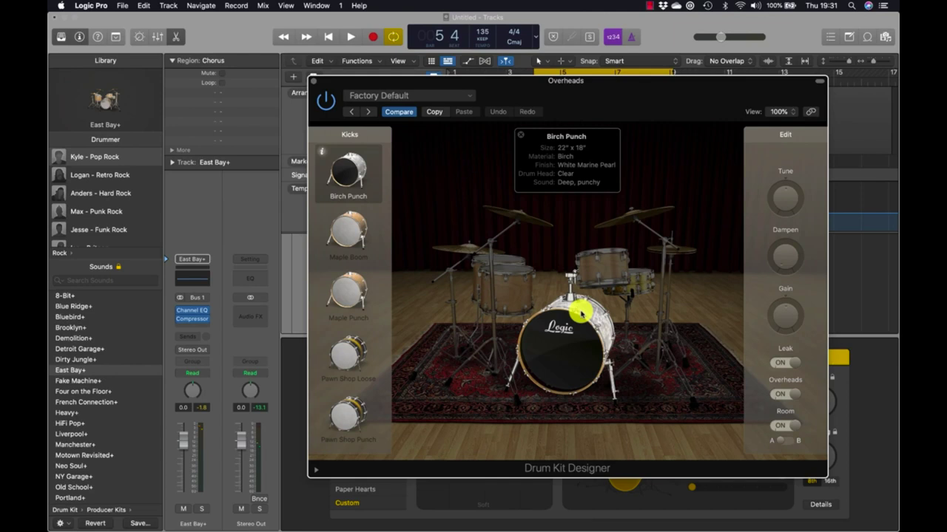
left_click(572, 334)
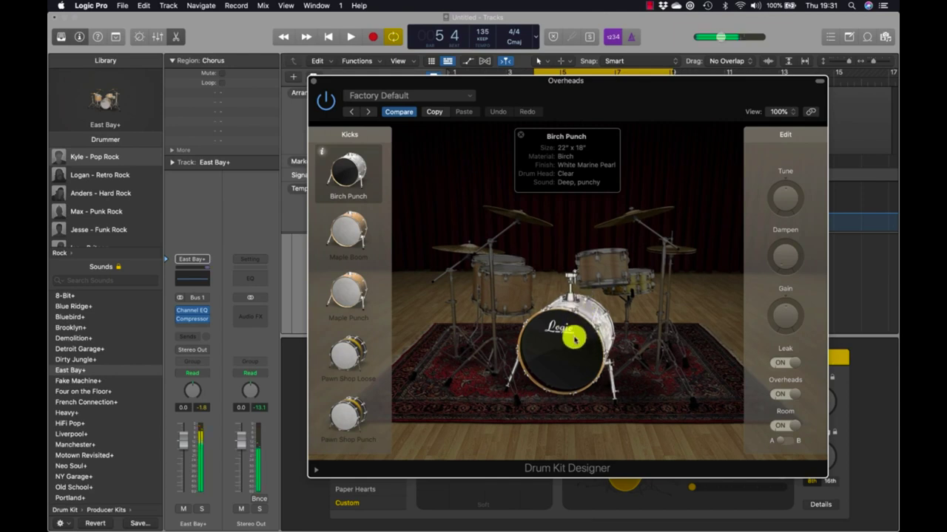
key("space")
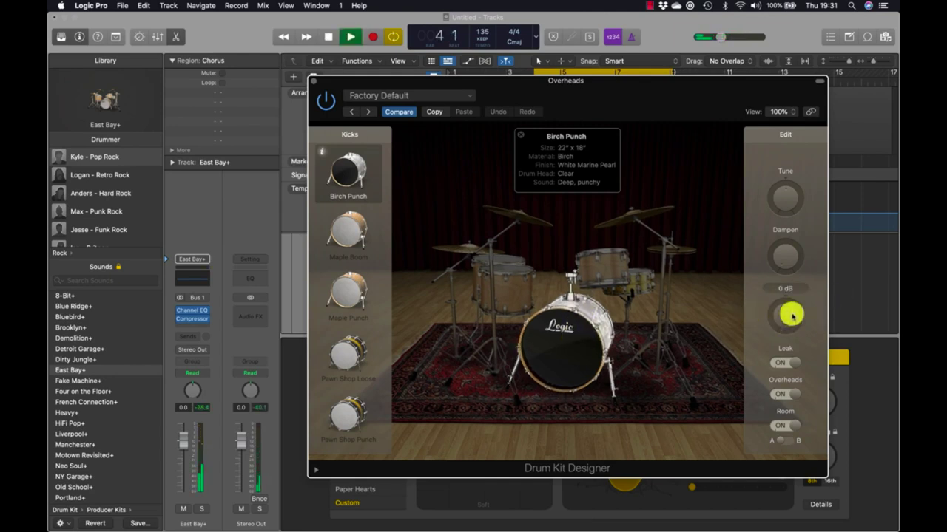
Step: Try different dampen and gain amounts on the Birch Punch kick, leaving it tuned lower with minimum dampening and 0 dB gain
mouse_move(786, 255)
left_click_drag(786, 261, 784, 207)
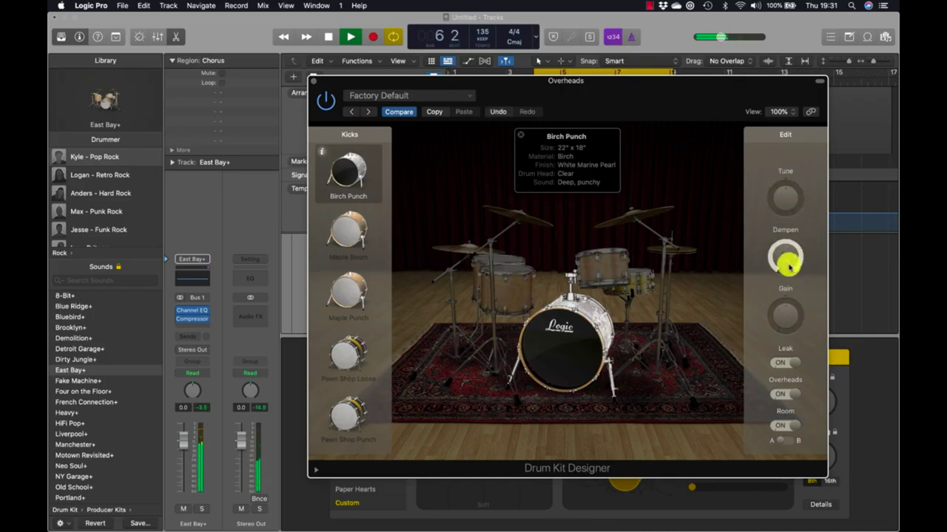
left_click_drag(790, 320, 792, 301)
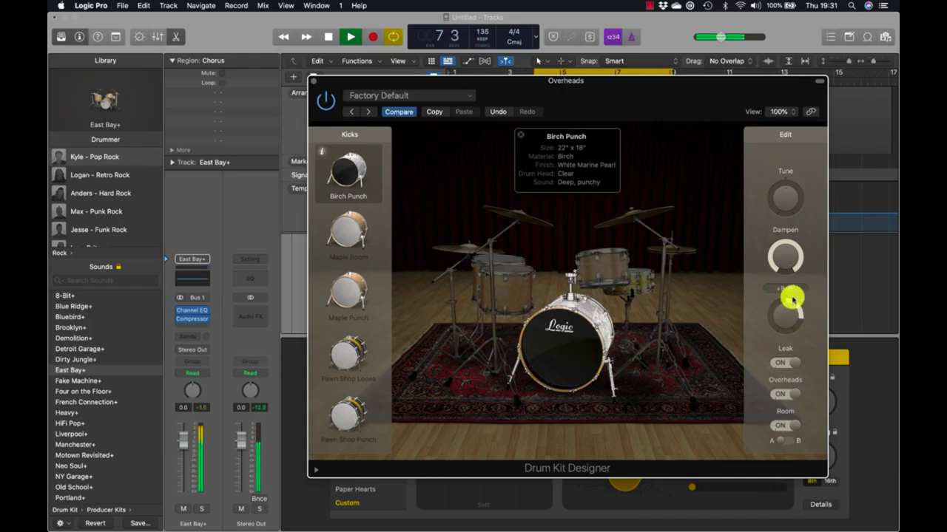
left_click_drag(788, 194, 790, 220)
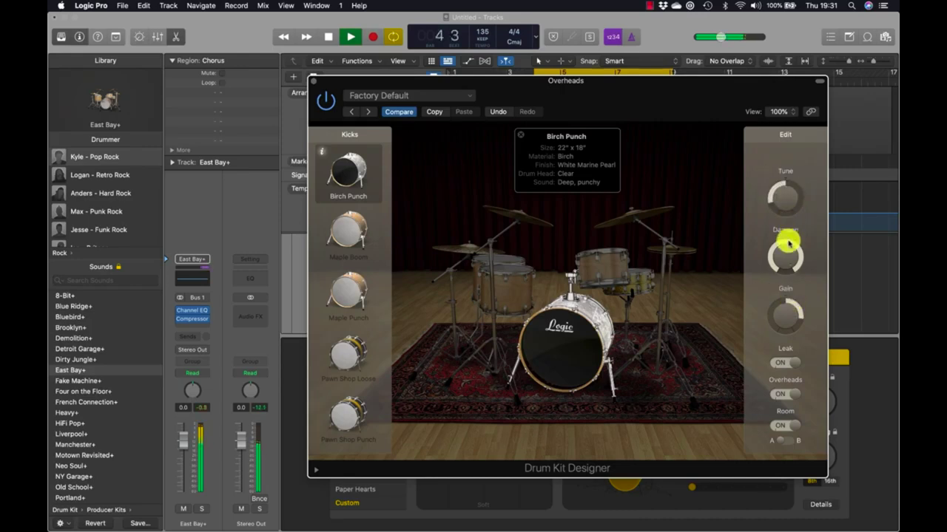
left_click_drag(783, 251, 785, 327)
left_click_drag(785, 323, 789, 343)
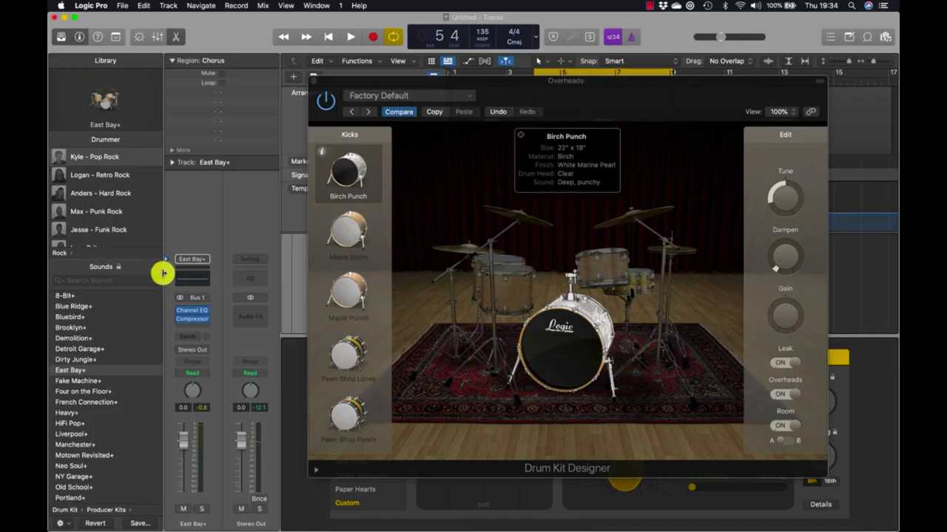
Step: Close the drum kit editor and change the drummer to Maurice - Boom Bap from Hip Hop, suppressing future drummer-change warnings
left_click_drag(163, 274, 355, 286)
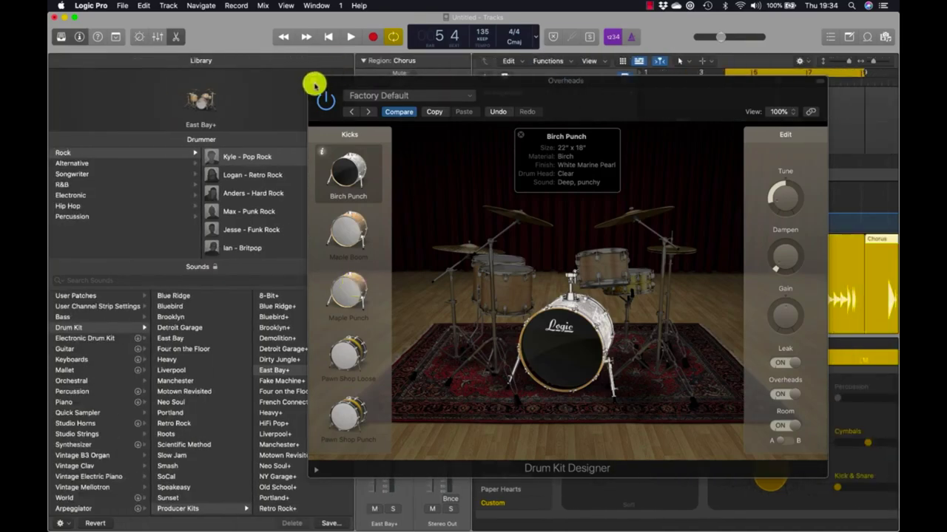
left_click(314, 85)
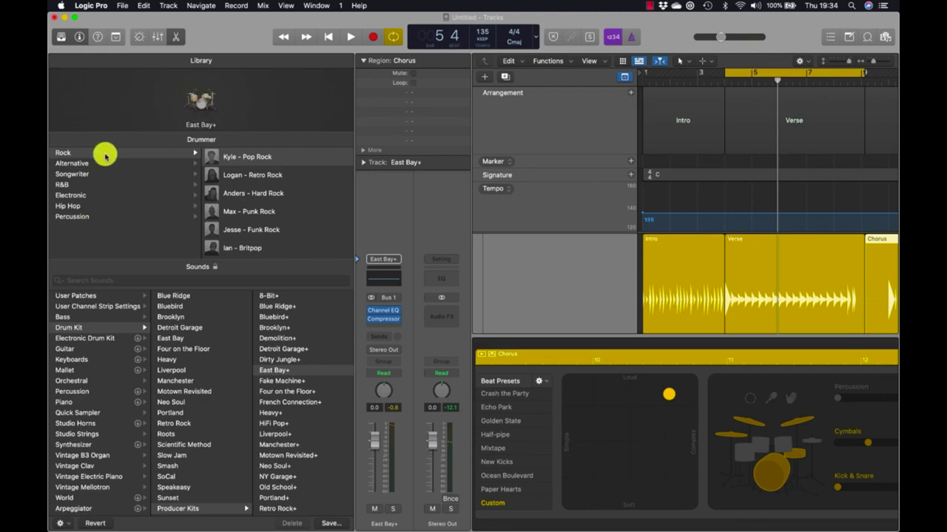
left_click(78, 206)
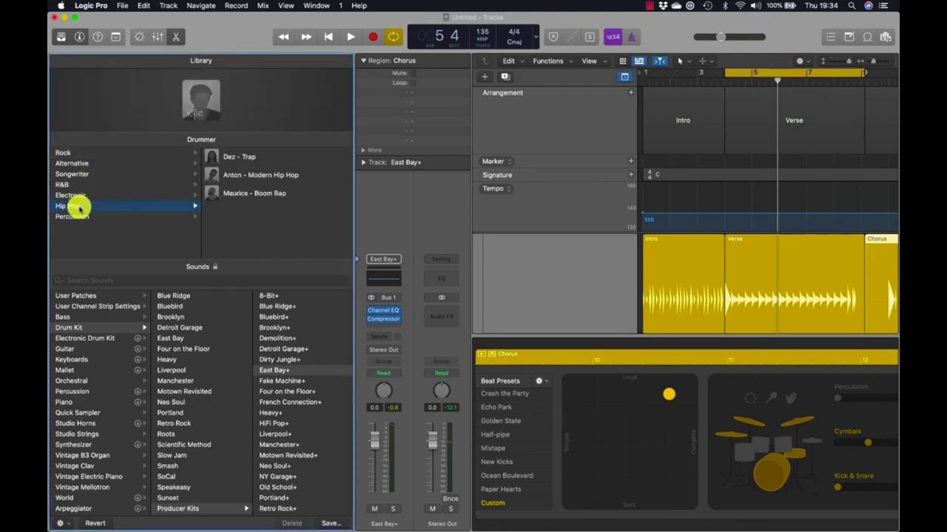
left_click(250, 195)
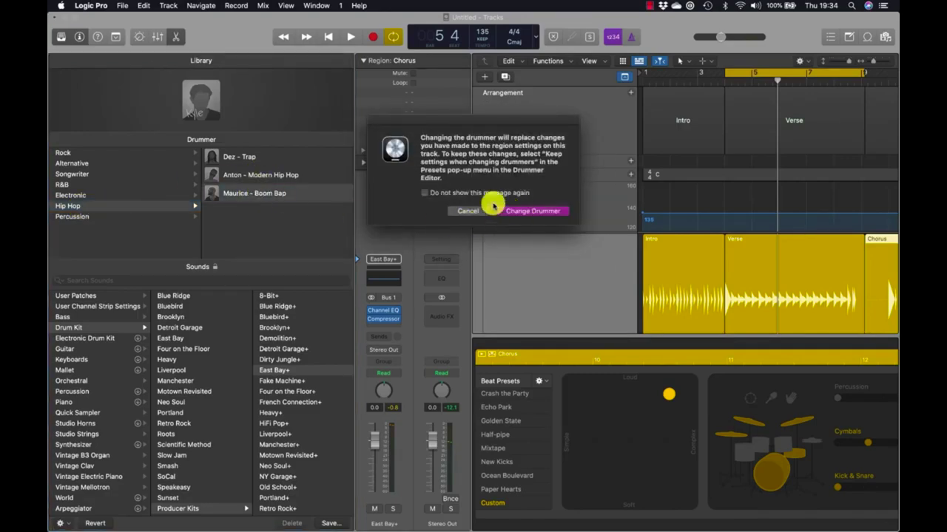
left_click(479, 193)
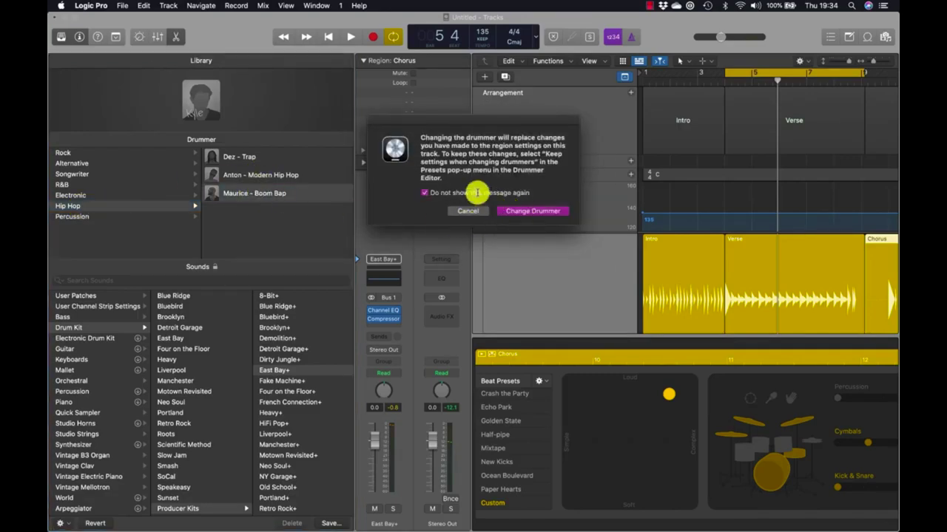
left_click(523, 213)
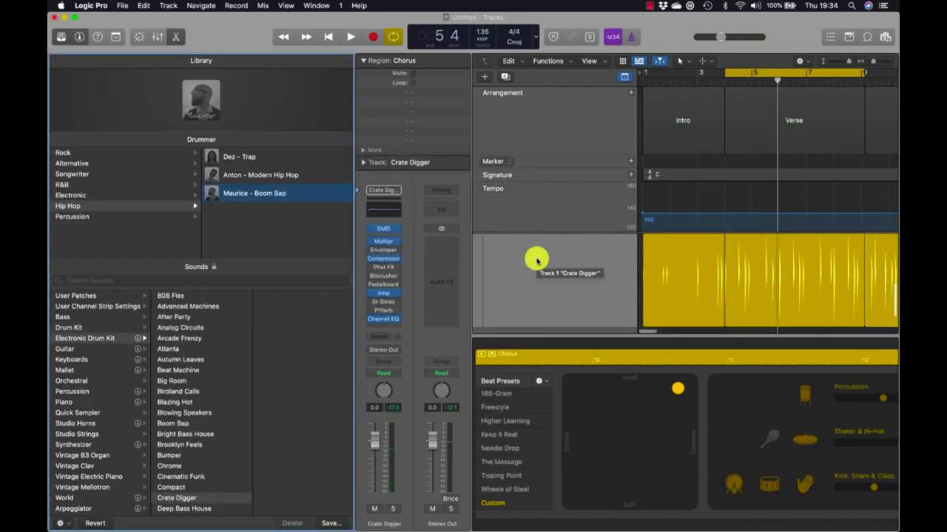
Step: Review the regenerated regions and play the Verse with the new drummer
scroll(765, 276, "right", 5)
scroll(769, 279, "left", 5)
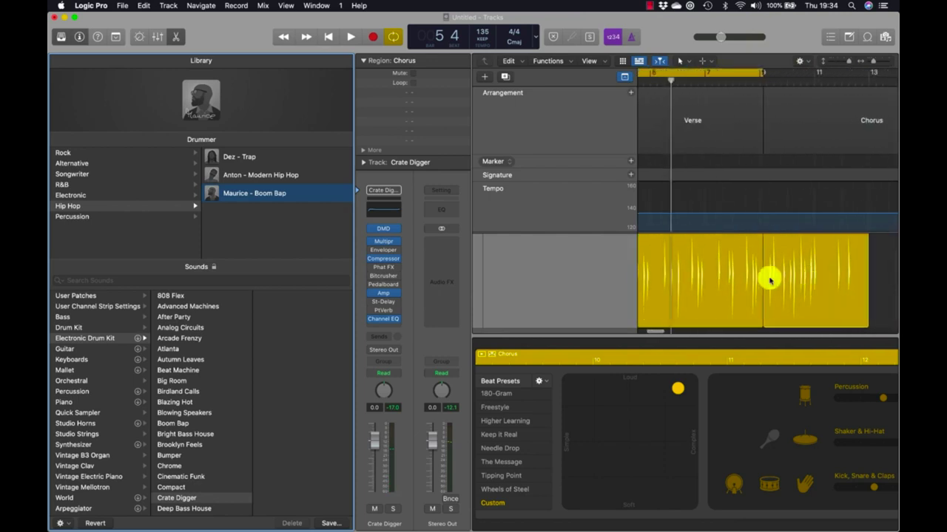
left_click(794, 272)
key("space")
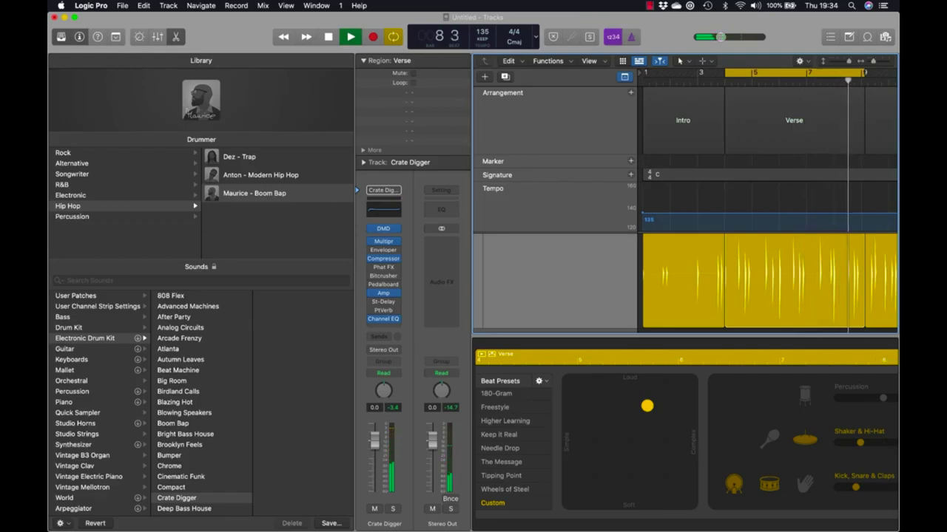
key("space")
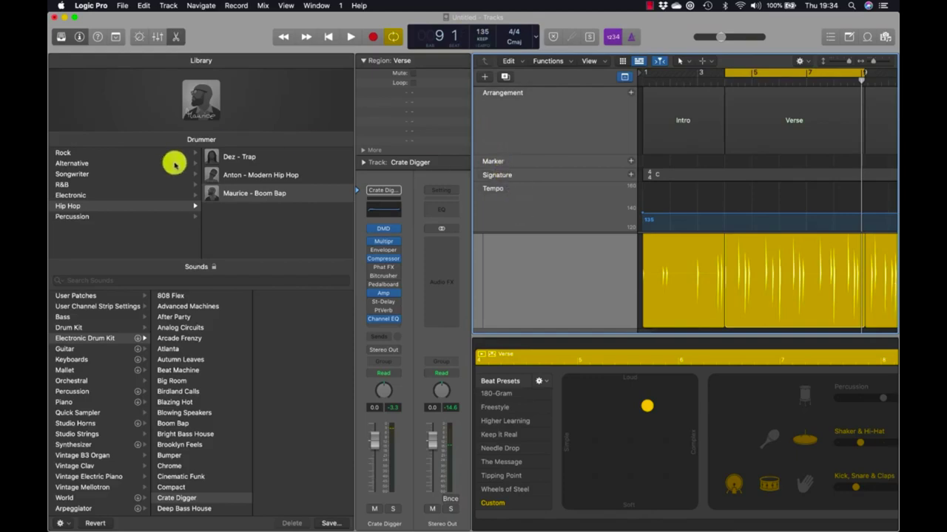
Step: Set the project tempo to 67.5 BPM and audition the Verse
left_click(482, 29)
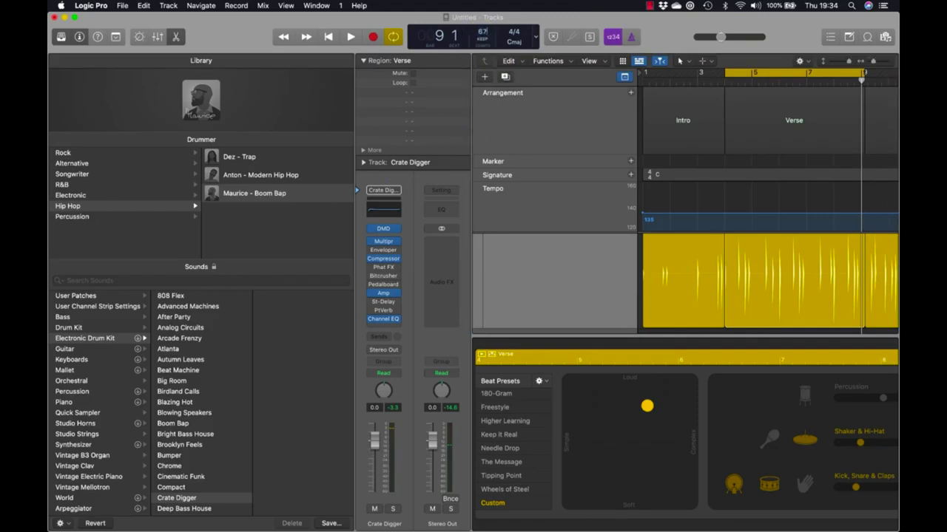
key("Return")
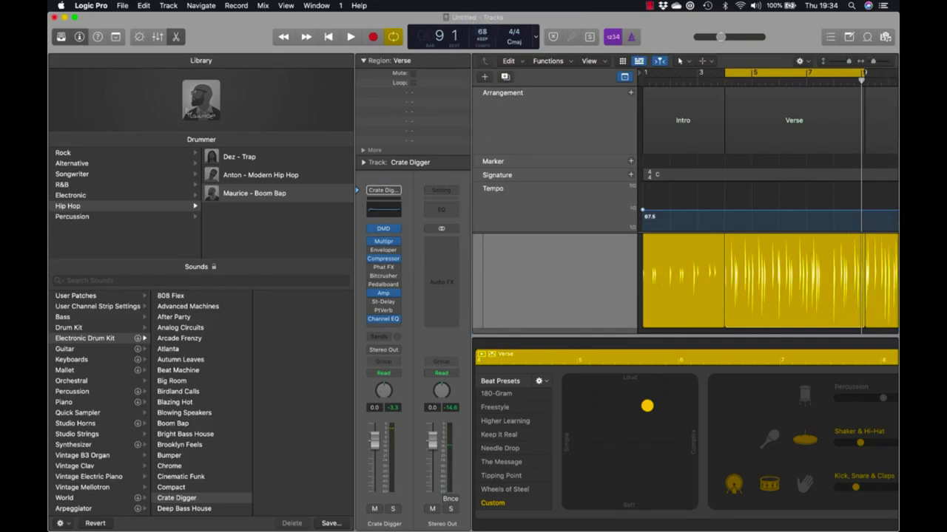
key("space")
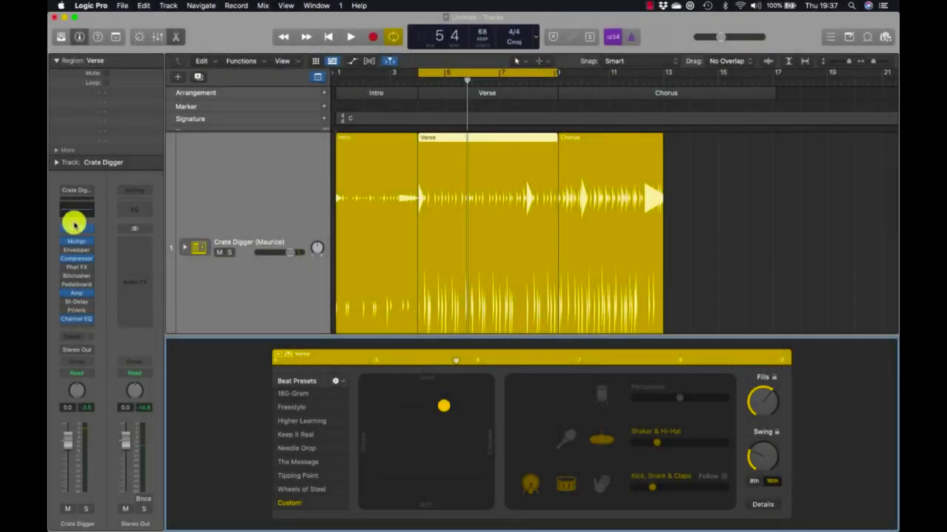
Step: Open Drum Machine Designer from the Crate Digger channel strip and play the Verse while viewing the kit's pads
left_click_drag(74, 224, 82, 231)
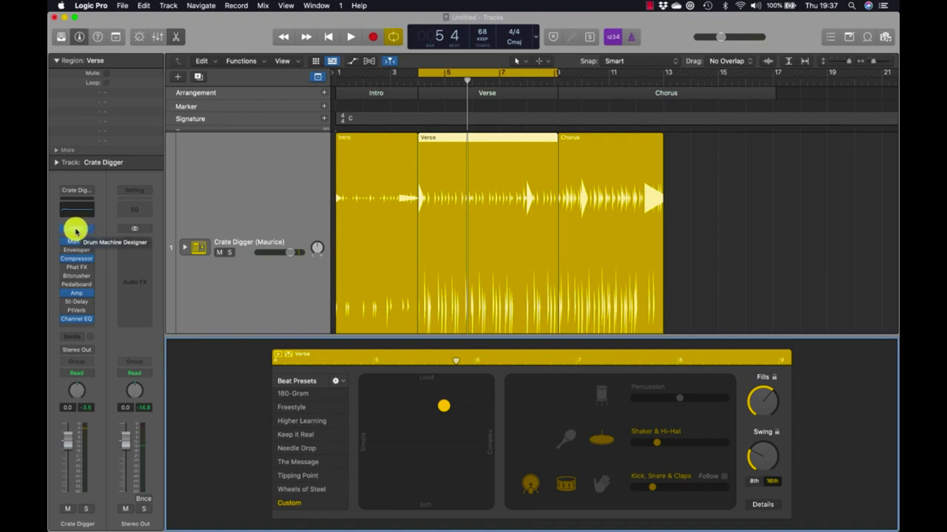
left_click(76, 232)
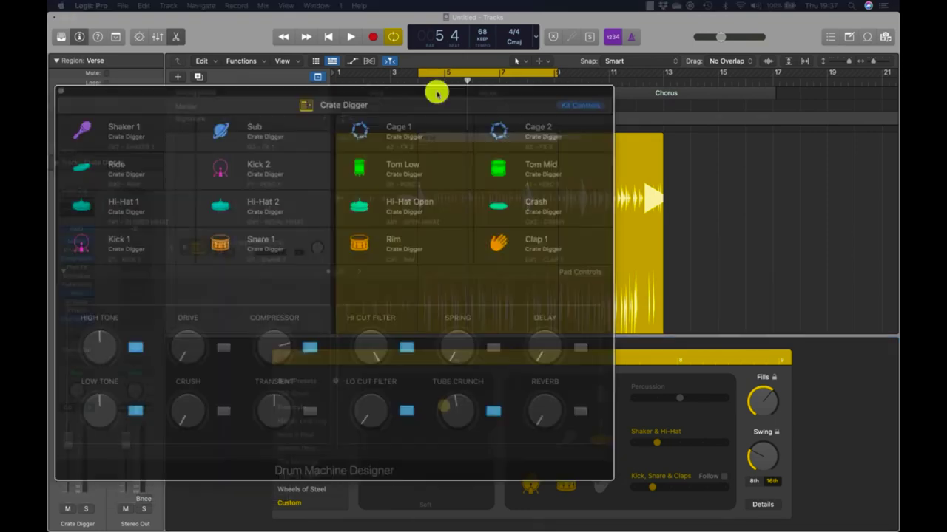
left_click_drag(434, 89, 586, 85)
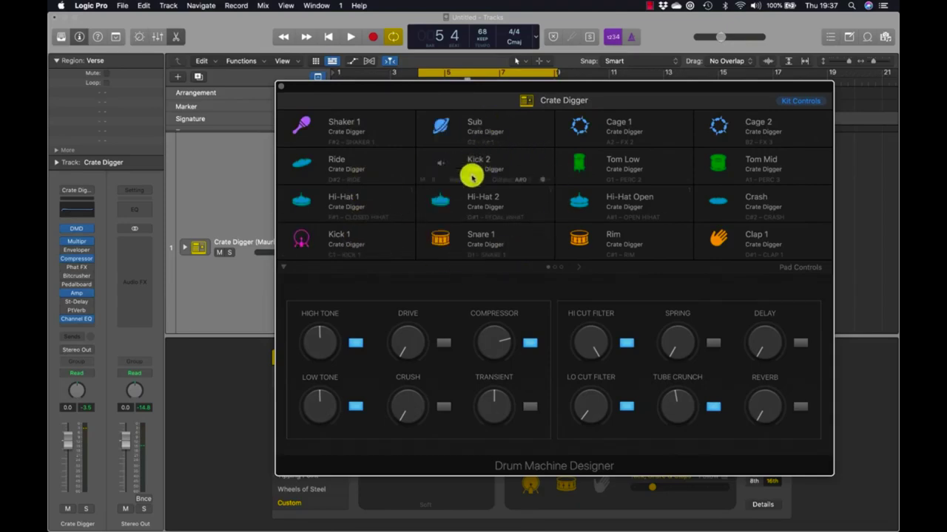
key("space")
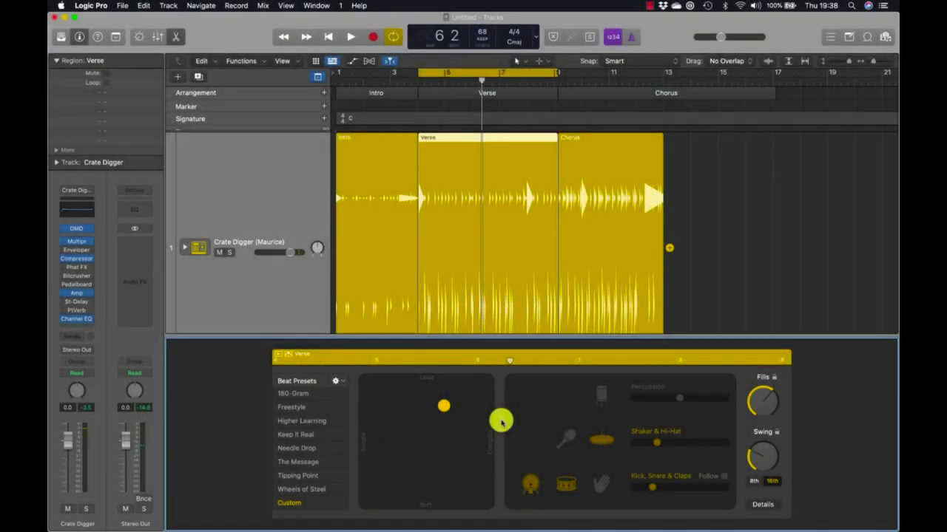
Step: Show the Verse's performance details, raise Humanize to maximum and play the region
left_click_drag(501, 421, 480, 402)
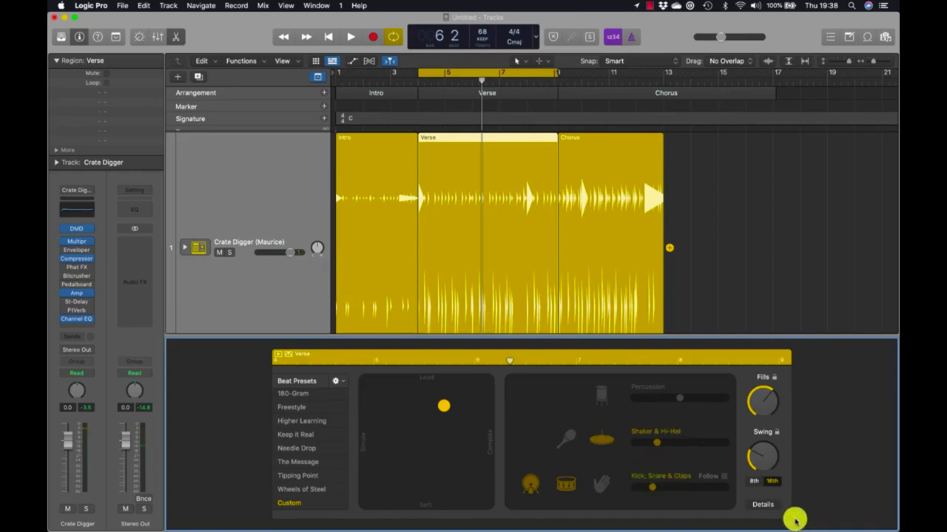
left_click(773, 507)
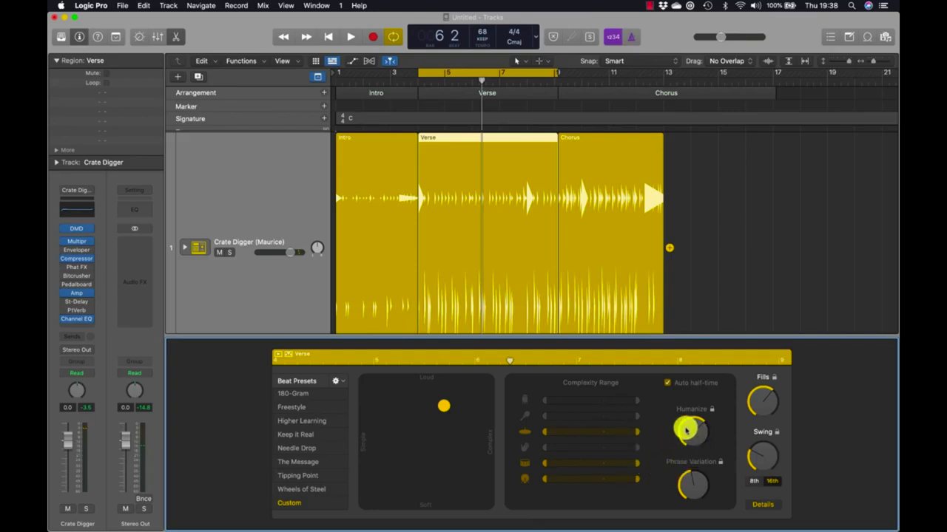
key("space")
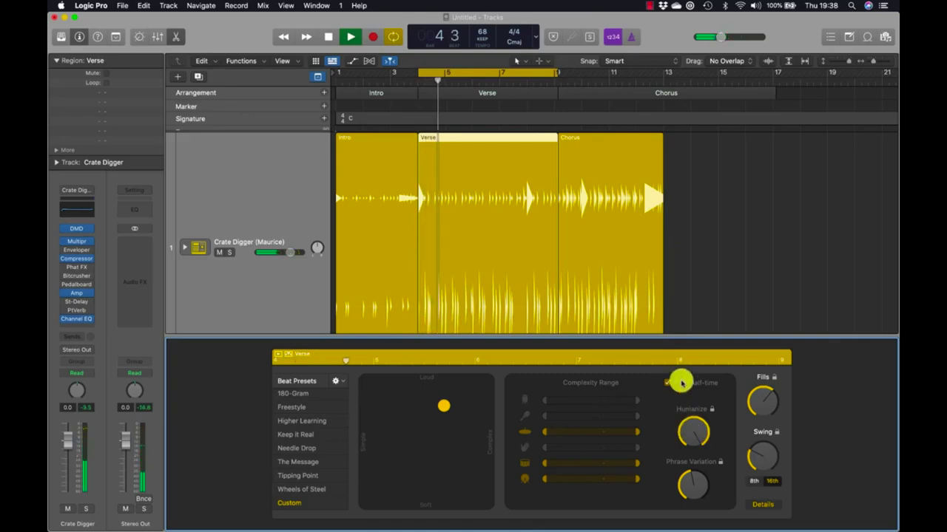
key("space")
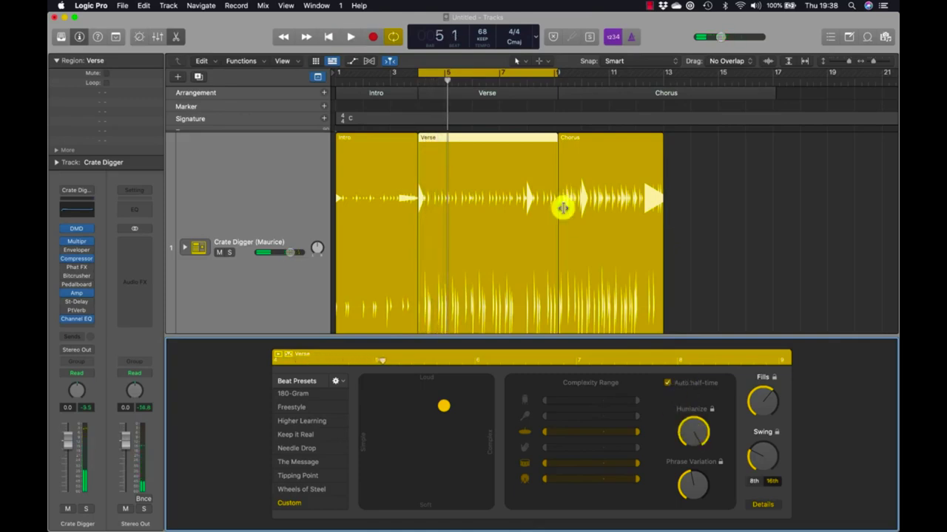
Step: Place the playhead at bar 5 and compare hit timing at different Humanize amounts, lowering it to zero and raising it past the middle
key("super+Right")
key("super+Right")
key("super+Right")
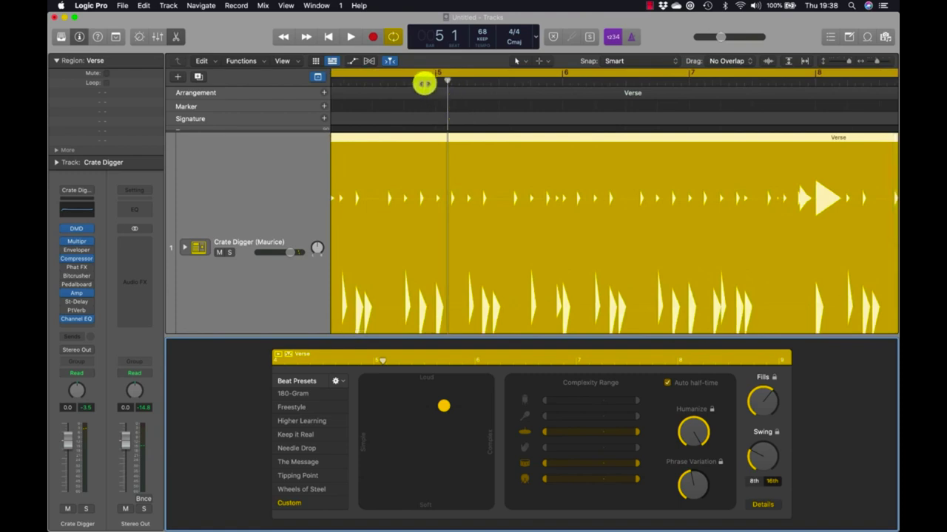
left_click_drag(422, 83, 433, 83)
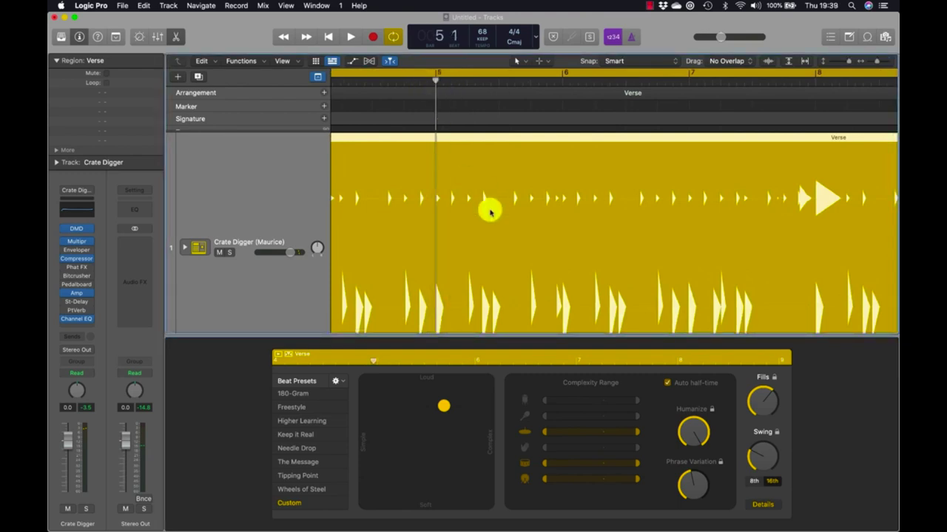
key("super+Right")
key("super+Right")
key("super+Right")
key("super+Right")
key("super+Right")
key("super+Right")
key("super+Right")
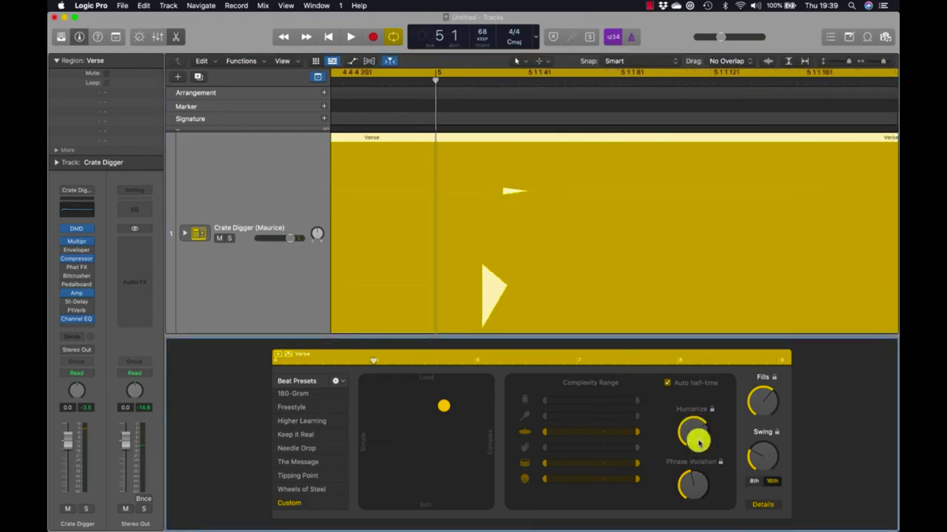
left_click_drag(699, 442, 691, 434)
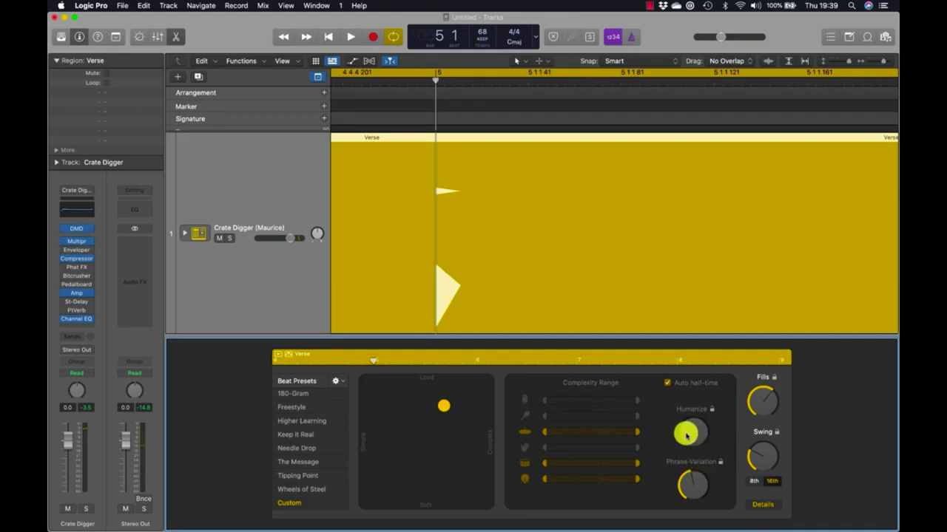
left_click_drag(686, 420, 761, 438)
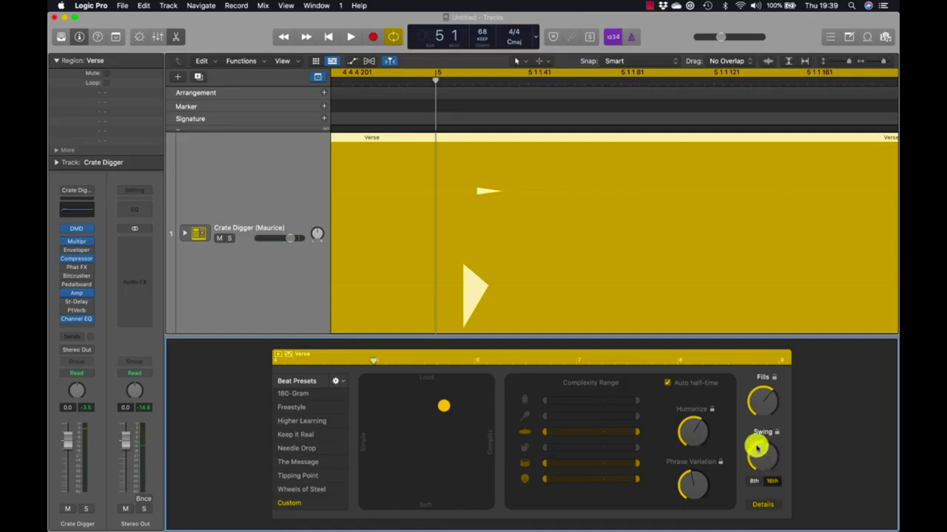
Step: Raise the Verse's 16th-note Swing to slightly above the middle and check how the hits shift across bar 5
scroll(683, 292, "down", 5)
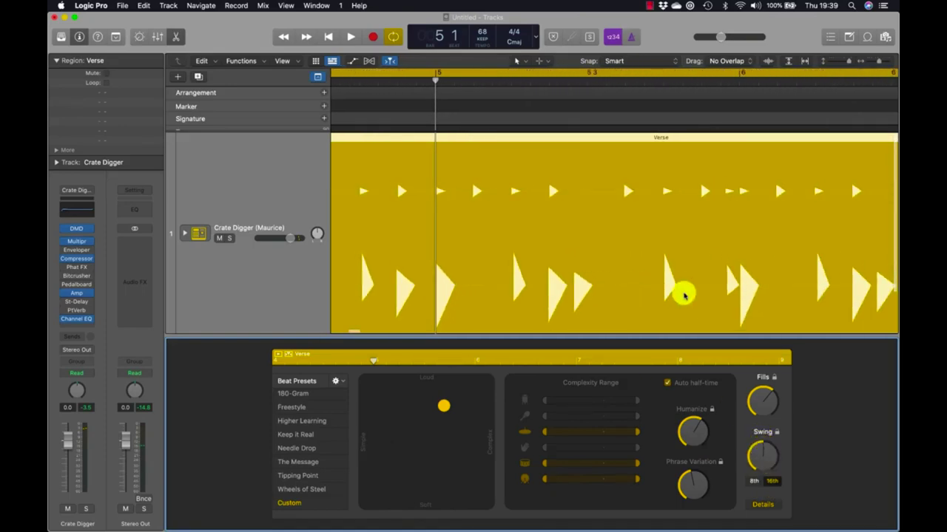
mouse_move(761, 449)
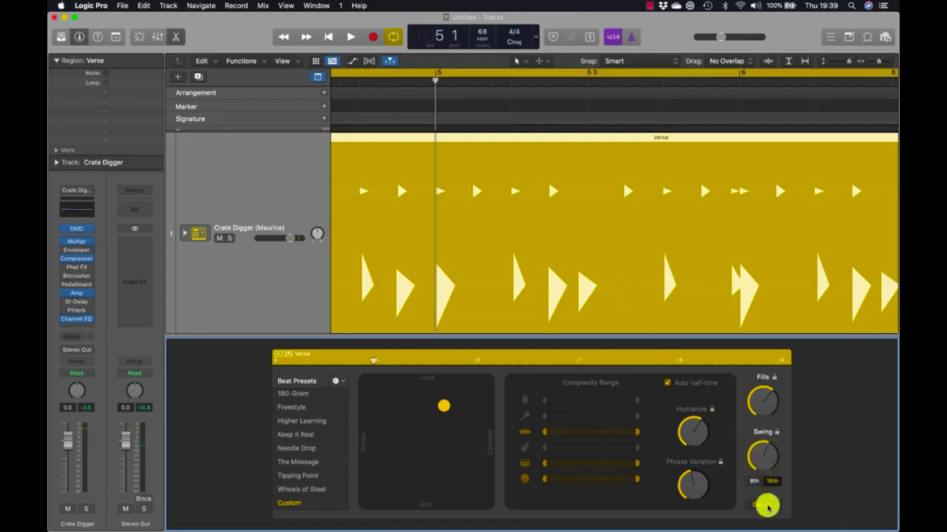
Step: Play the Verse while raising its 16th-note Swing to the 78% maximum
key("space")
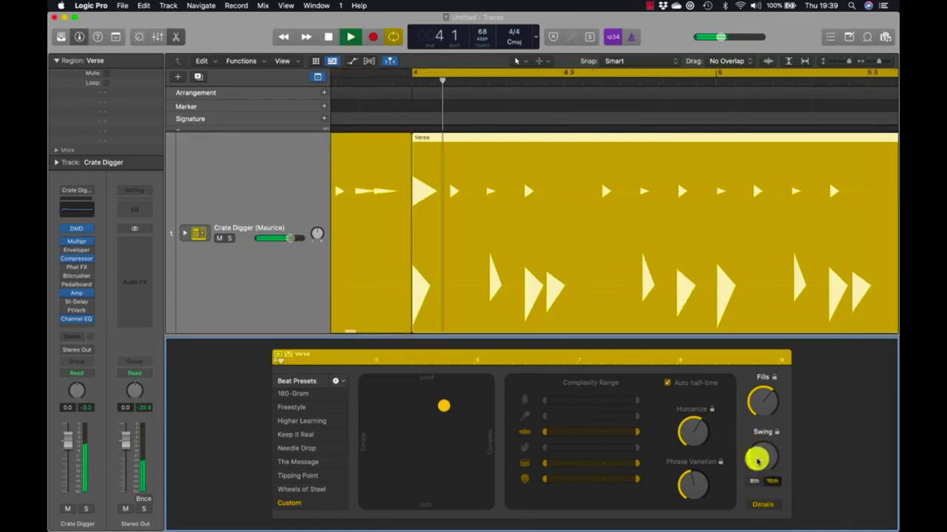
left_click_drag(757, 461, 756, 454)
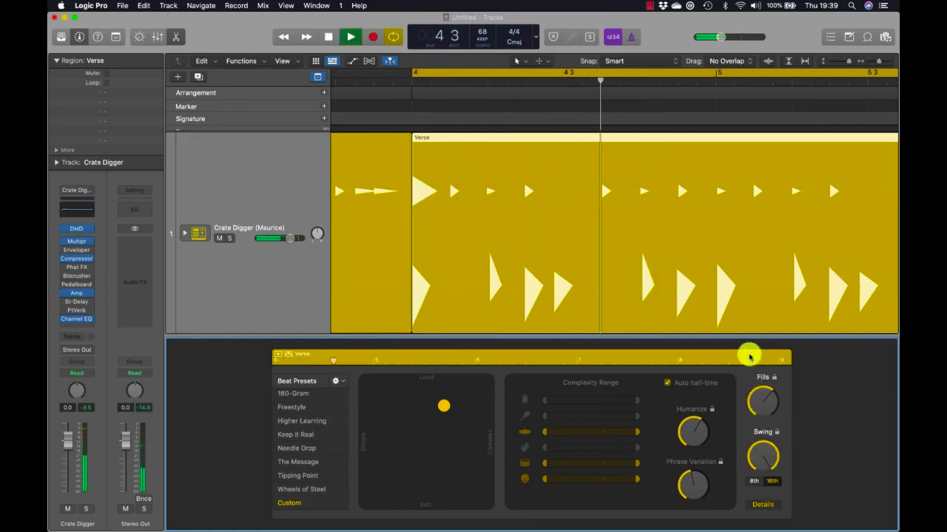
key("space")
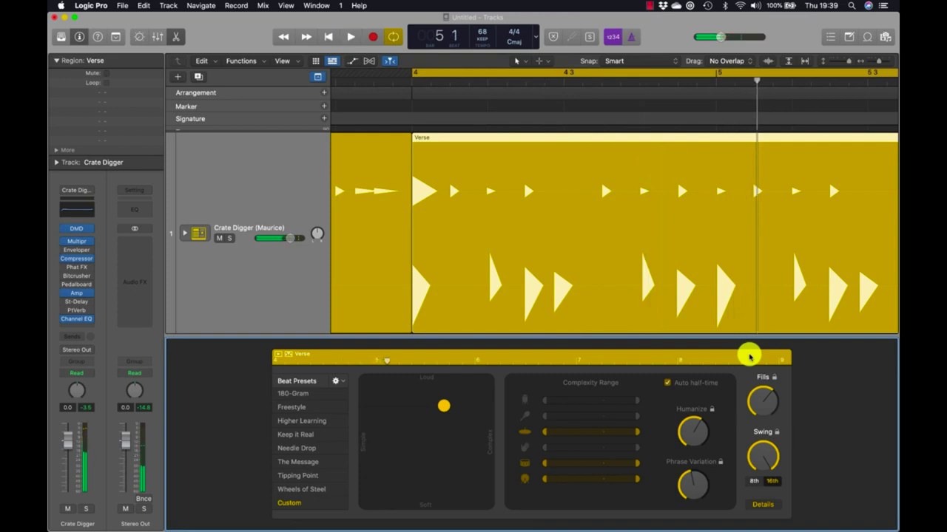
Step: Set the Verse's Swing to slightly above the middle and its Humanize to slightly below the middle
left_click(758, 449)
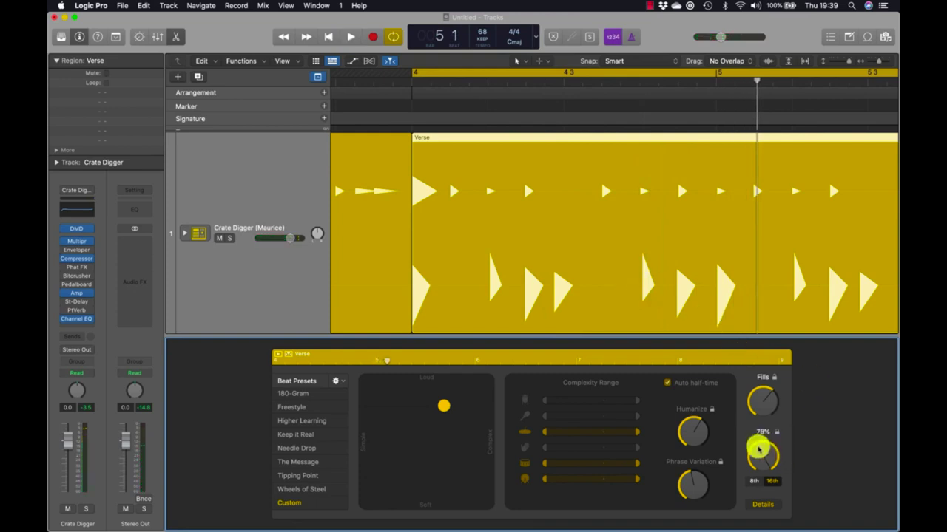
left_click_drag(758, 449, 770, 499)
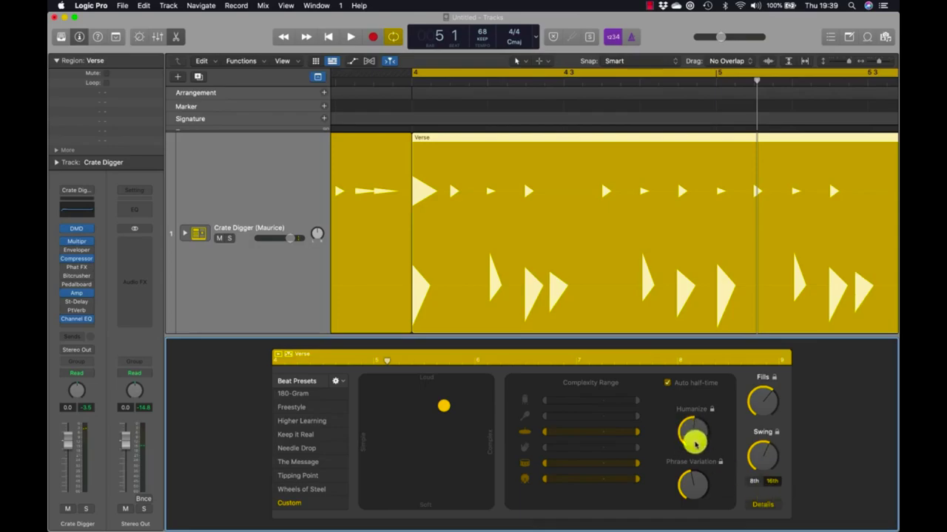
left_click_drag(695, 442, 690, 450)
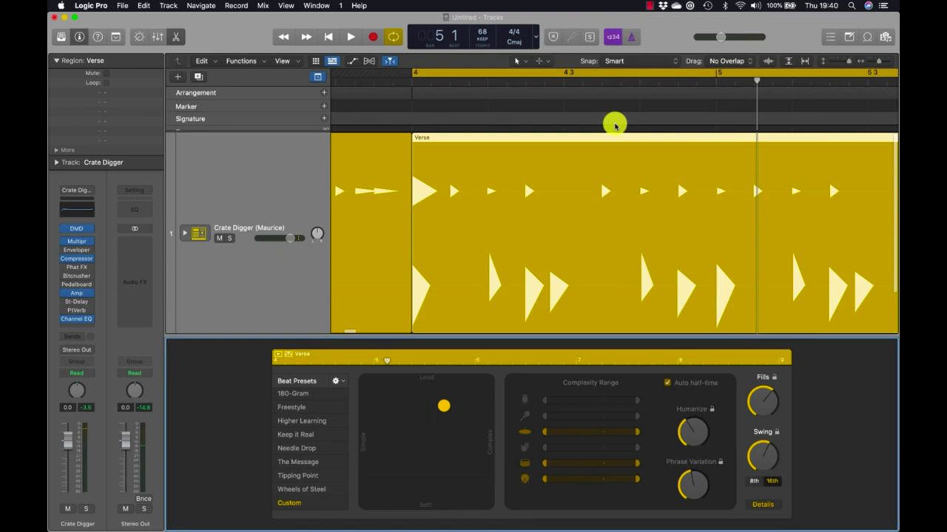
Step: Convert the Verse Drummer region to a MIDI region
left_click(541, 254)
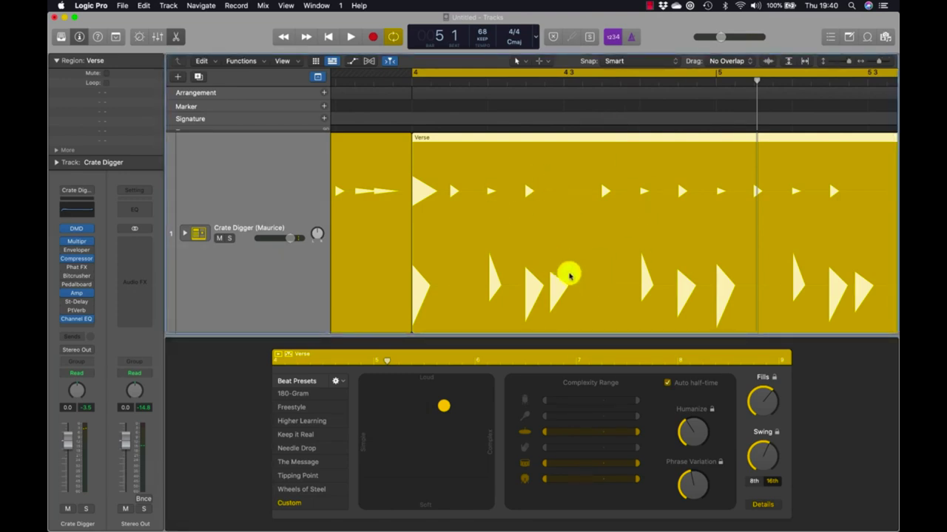
scroll(566, 274, "down", 5)
scroll(558, 263, "down", 5)
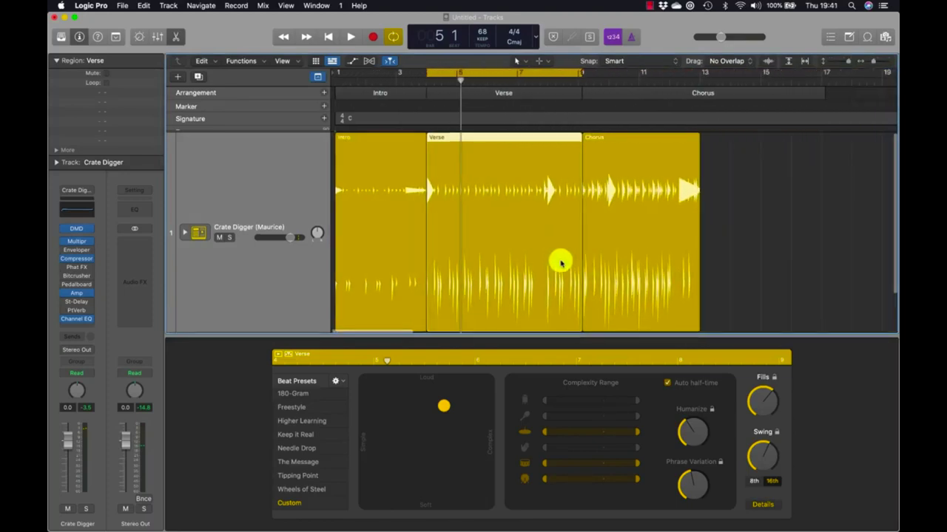
right_click(486, 218)
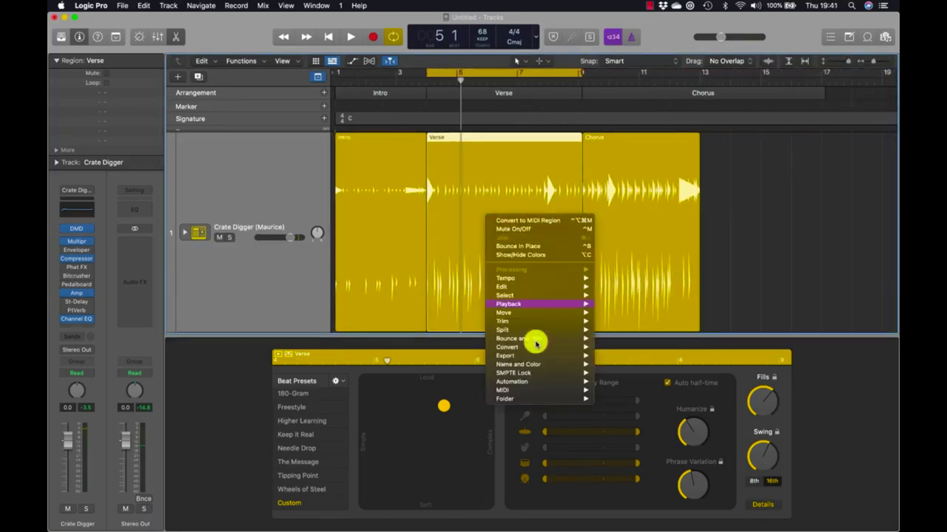
mouse_move(536, 346)
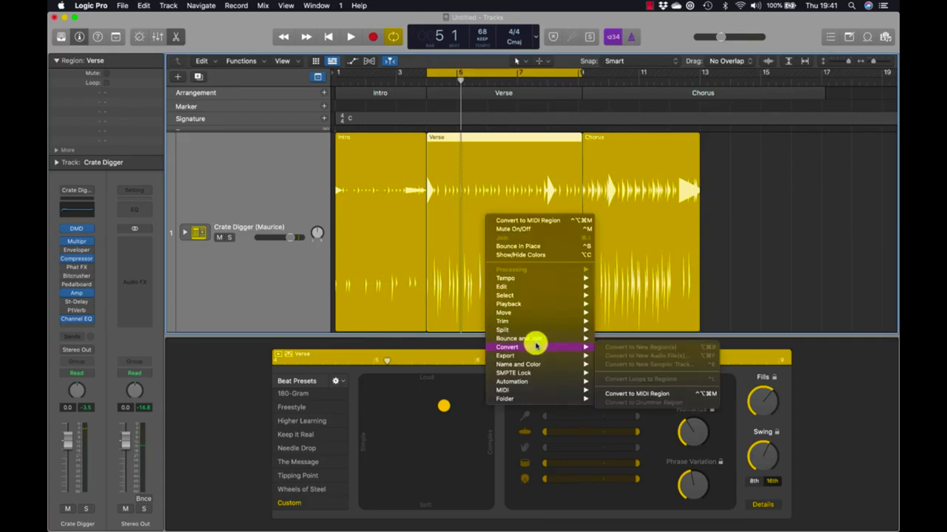
left_click(665, 394)
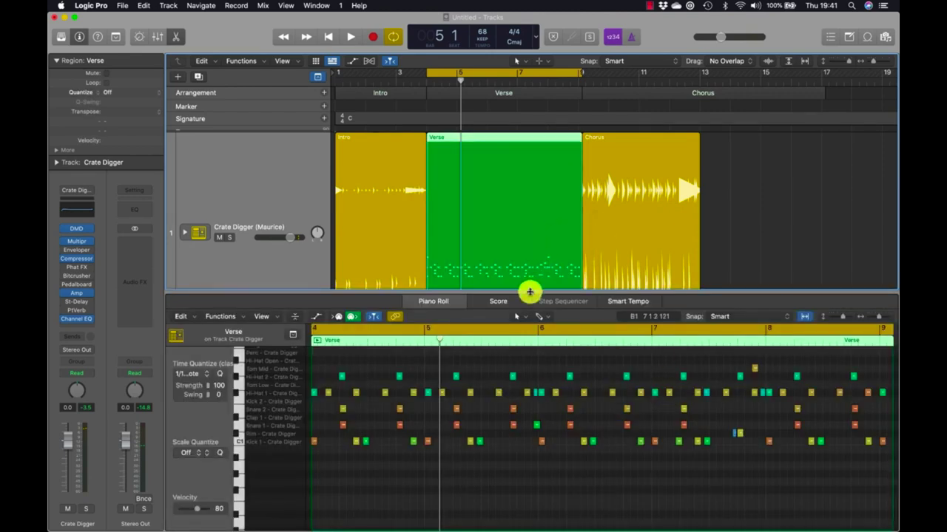
Step: Enlarge the Piano Roll and examine the Verse's notes from bar 4 against the named Crate Digger kit pieces
left_click_drag(529, 292, 530, 190)
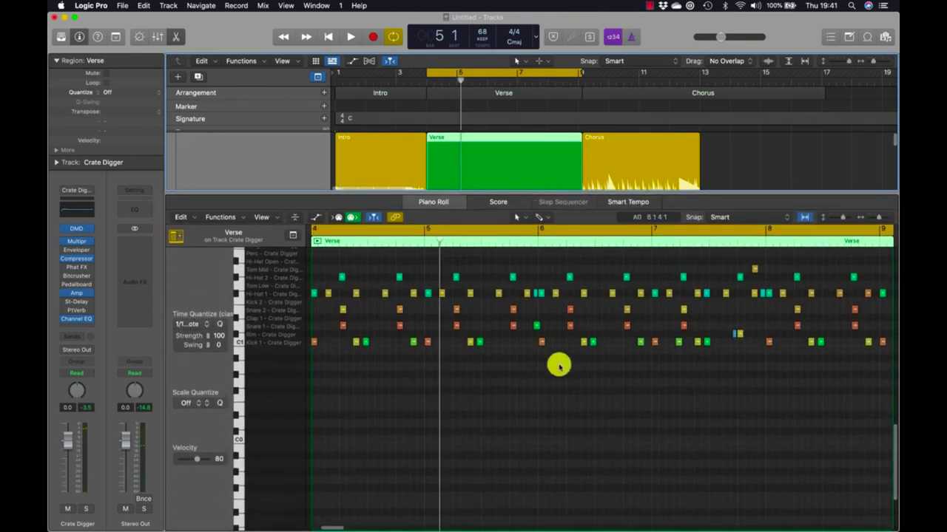
scroll(558, 366, "left", 10)
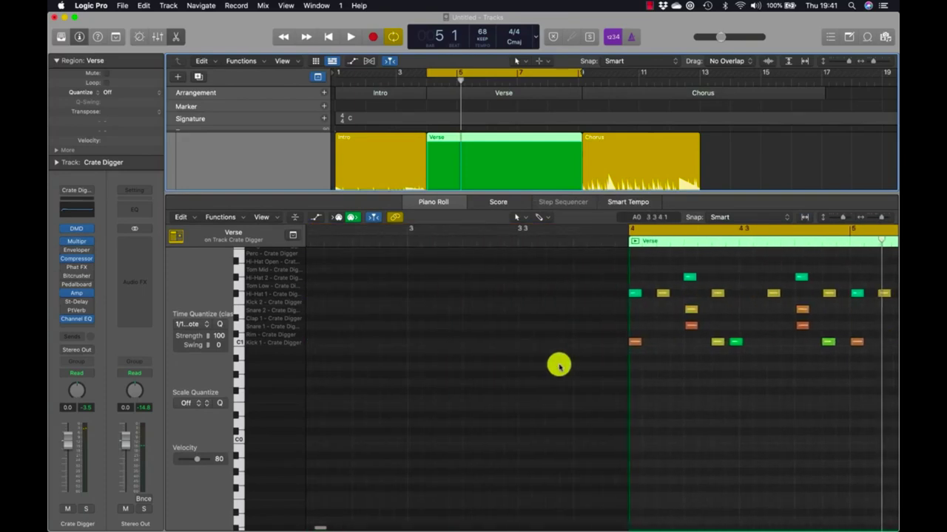
scroll(558, 366, "right", 5)
scroll(559, 366, "up", 5)
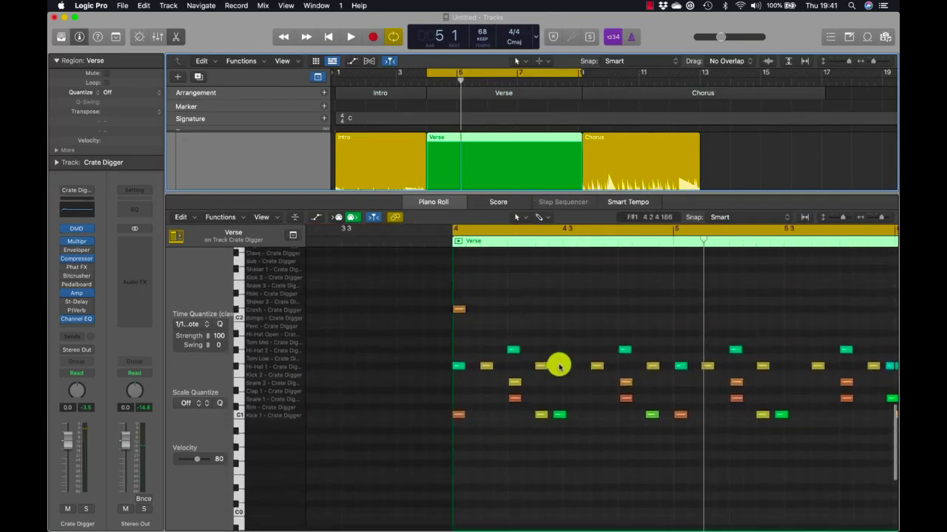
scroll(558, 366, "up", 2)
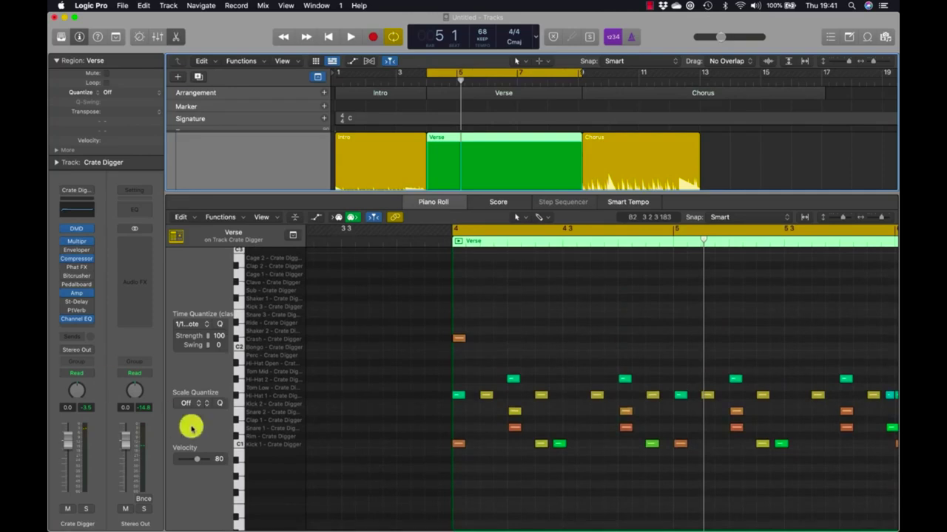
mouse_move(512, 379)
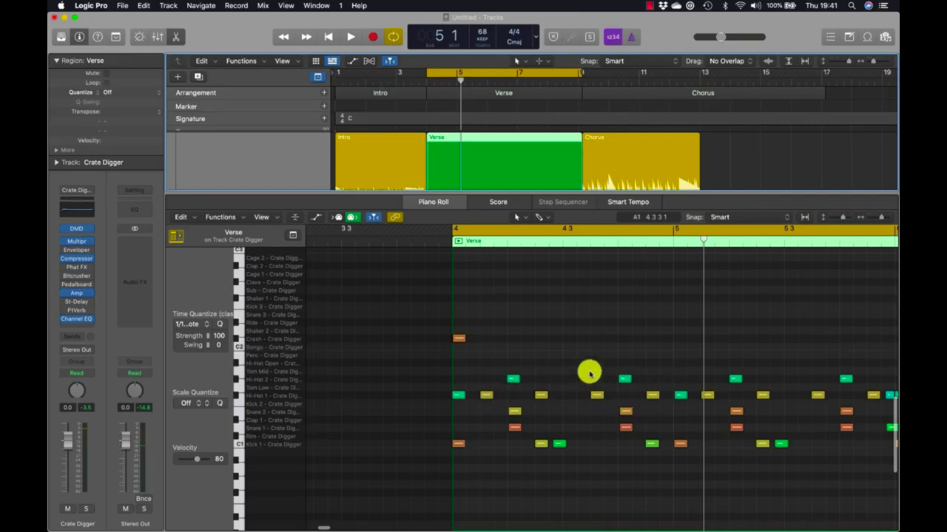
Step: Play a short part of the converted Verse and view its notes between bars 4 and 6 in the Piano Roll
key("space")
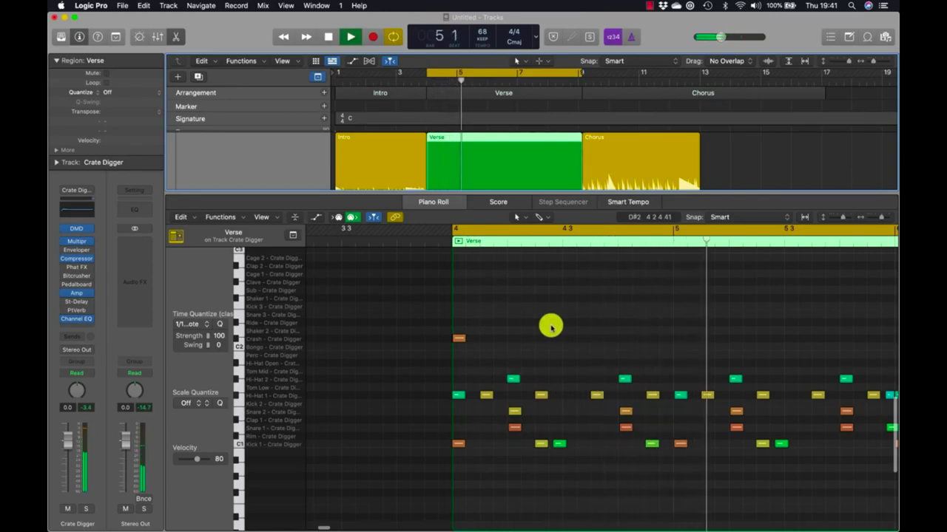
key("space")
scroll(551, 326, "right", 5)
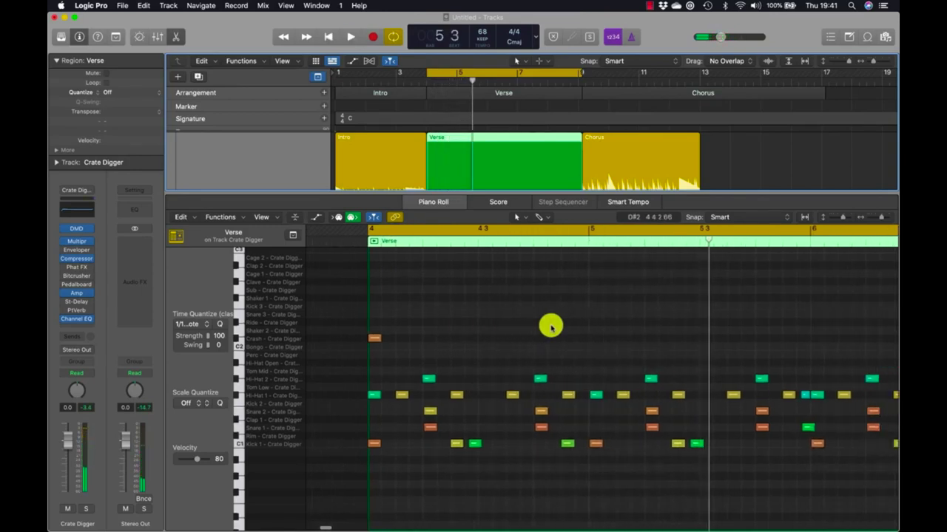
scroll(471, 357, "left", 1)
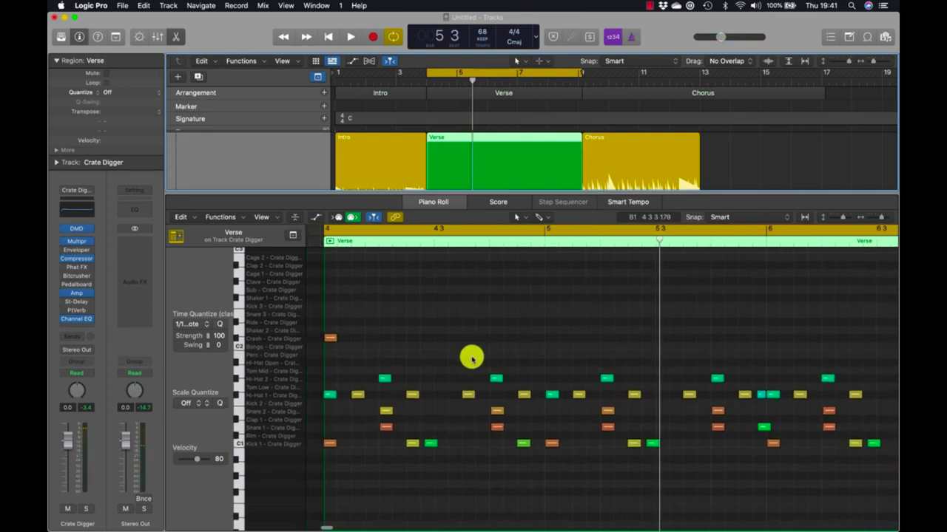
Step: Open Drum Machine Designer for Crate Digger, play the Verse briefly and show the Rim pad's controls
left_click(77, 230)
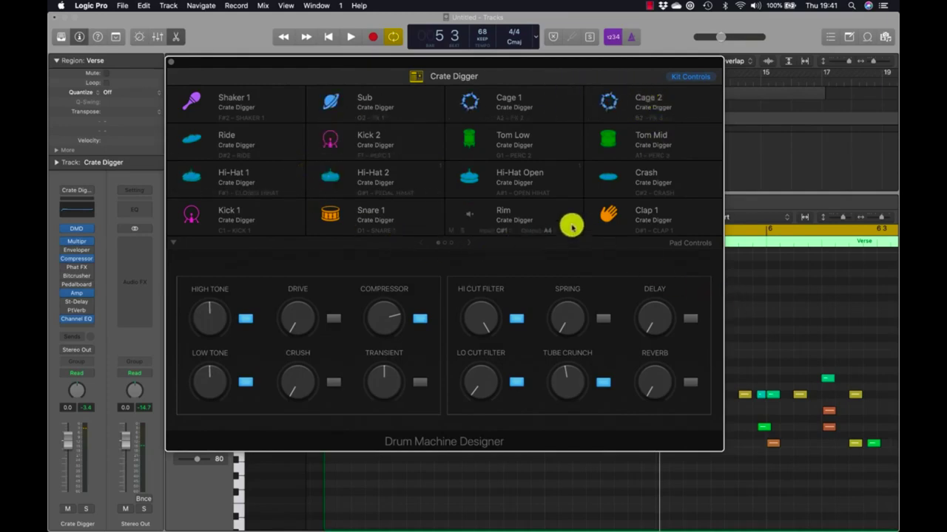
key("space")
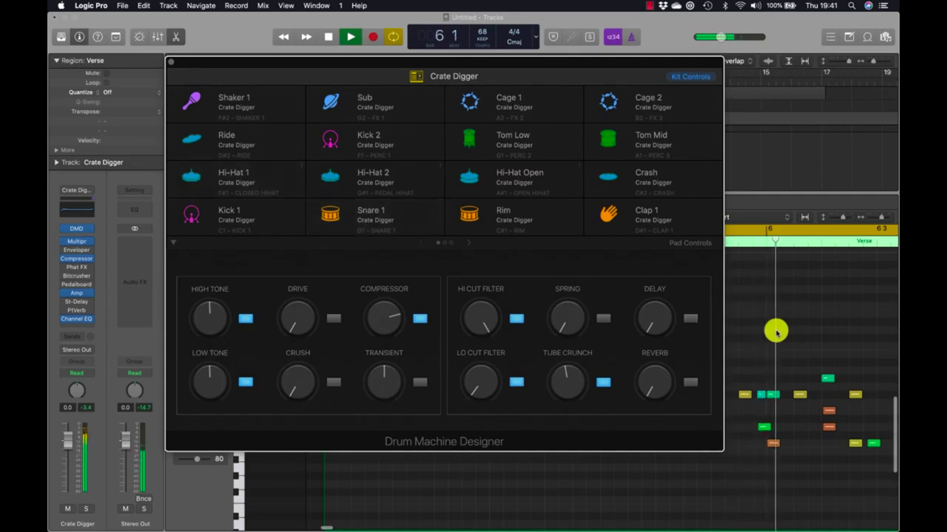
key("space")
left_click(518, 214)
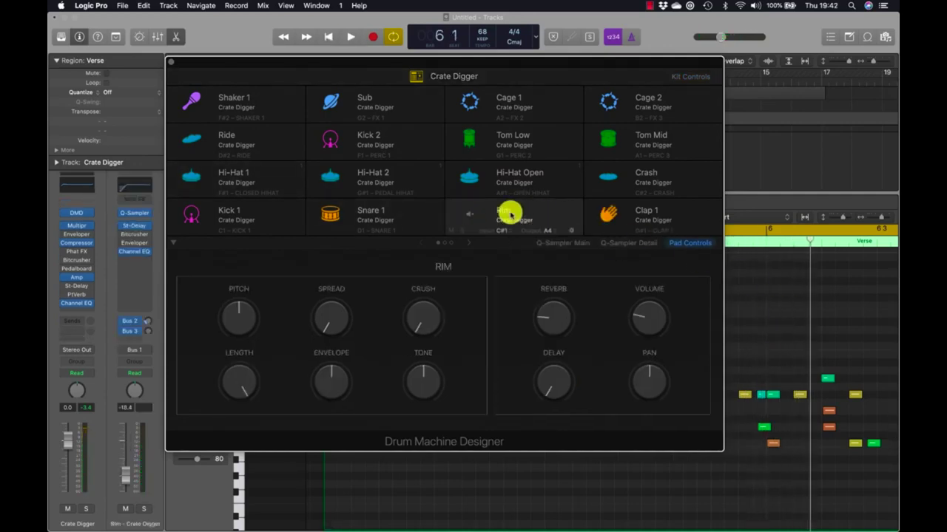
Step: Move Drum Machine Designer clear of the Piano Roll and add Kick 3 notes (F2) on beats 2, 3 and 4 of bar 4 during playback
left_click(775, 316)
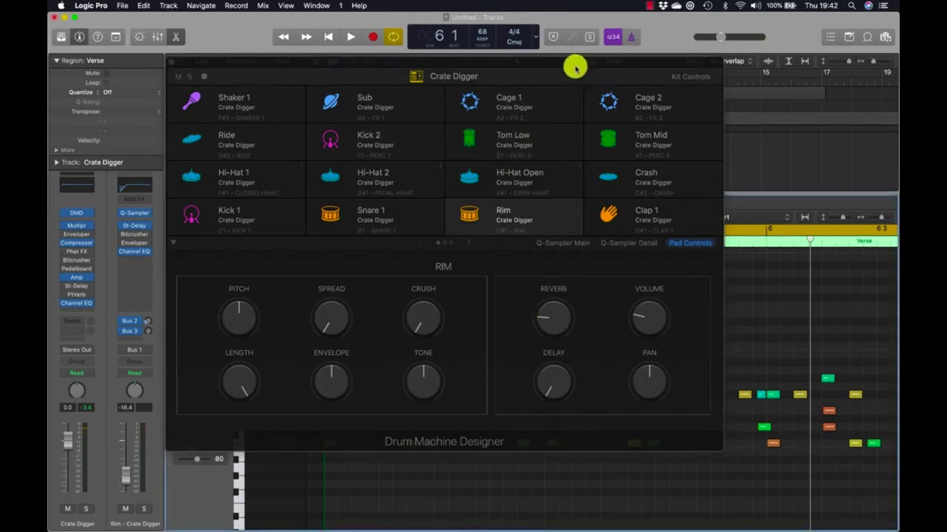
left_click_drag(575, 68, 539, 464)
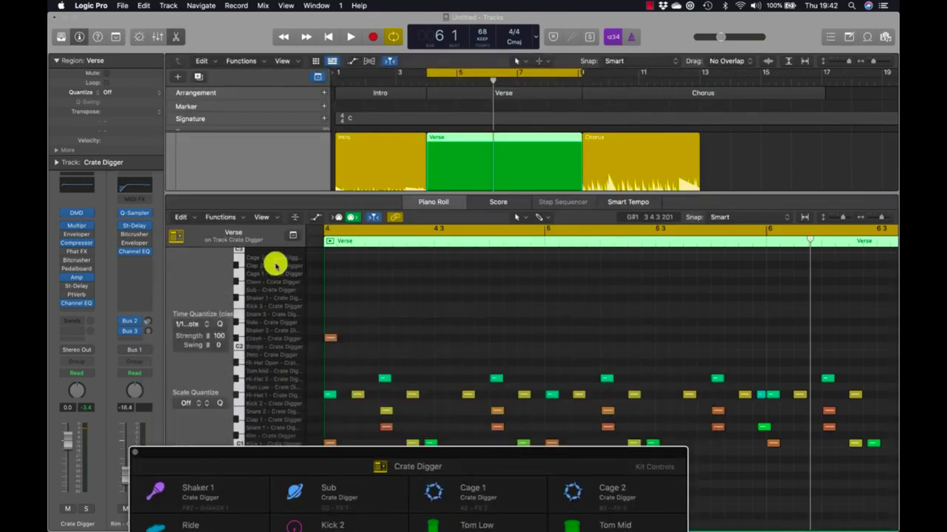
left_click_drag(285, 448, 332, 433)
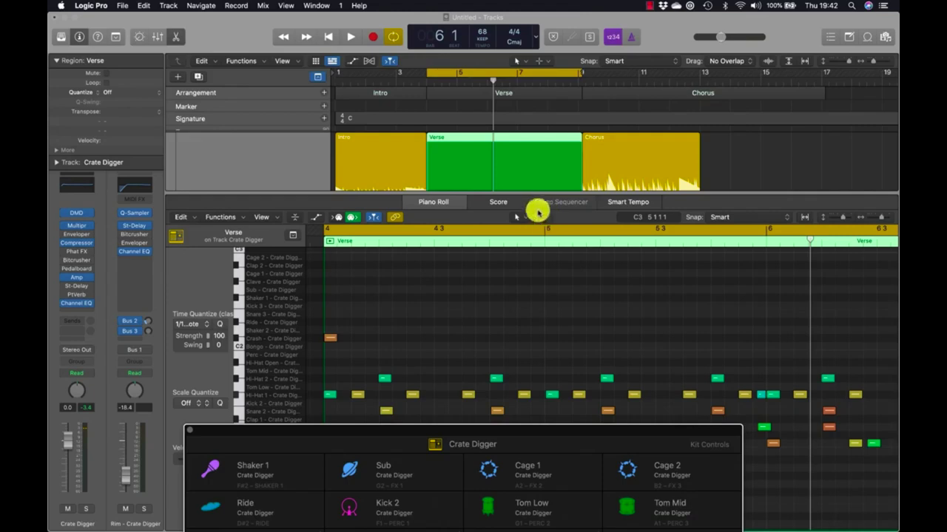
left_click(385, 306)
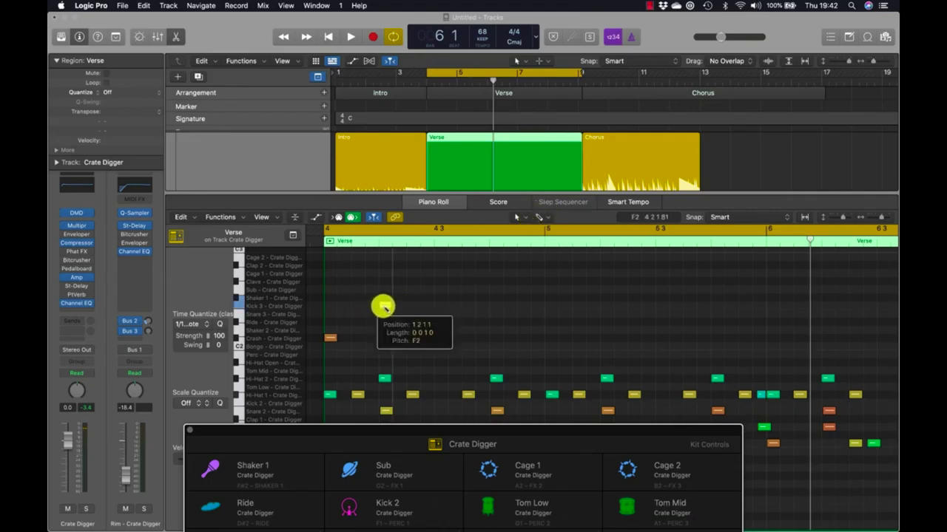
left_click(438, 304)
key("space")
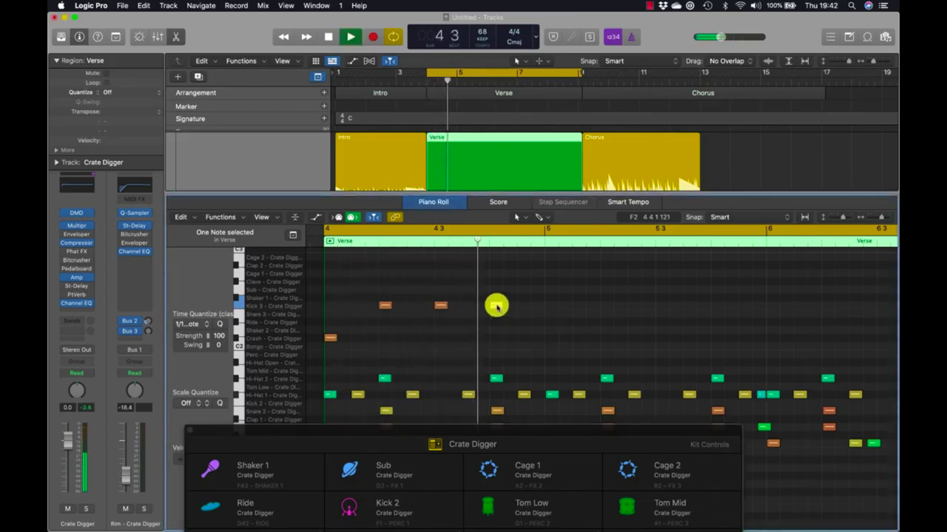
left_click_drag(495, 306, 567, 62)
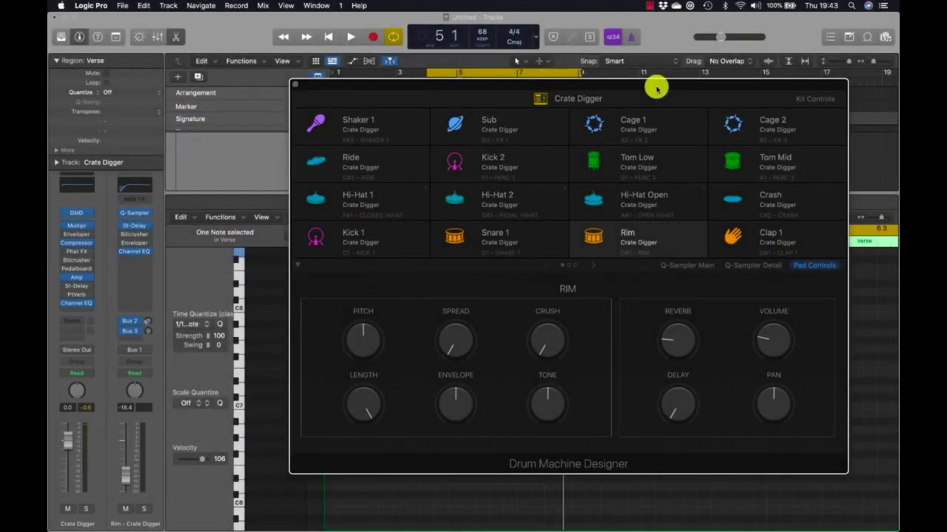
Step: Select the Kick 1 pad and compare it soloed and unsoloed during playback, leaving it soloed
left_click(385, 235)
key("space")
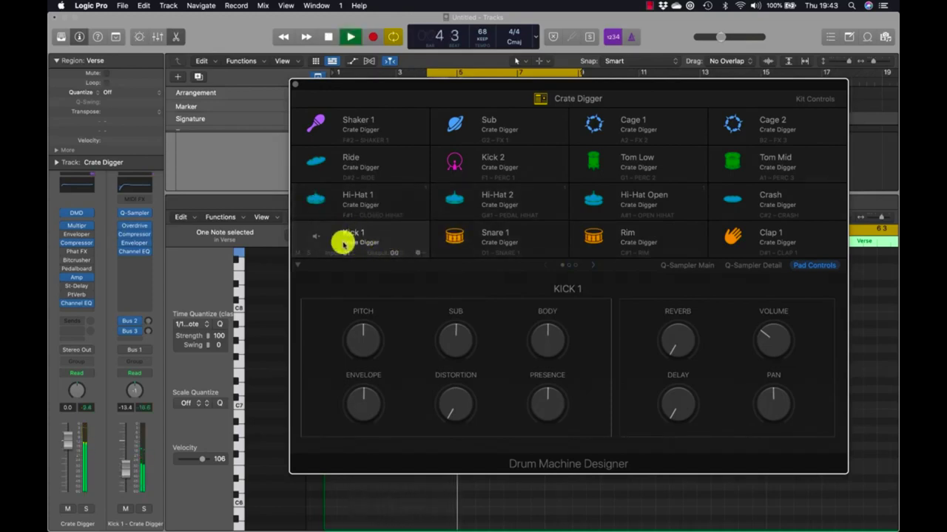
left_click(307, 252)
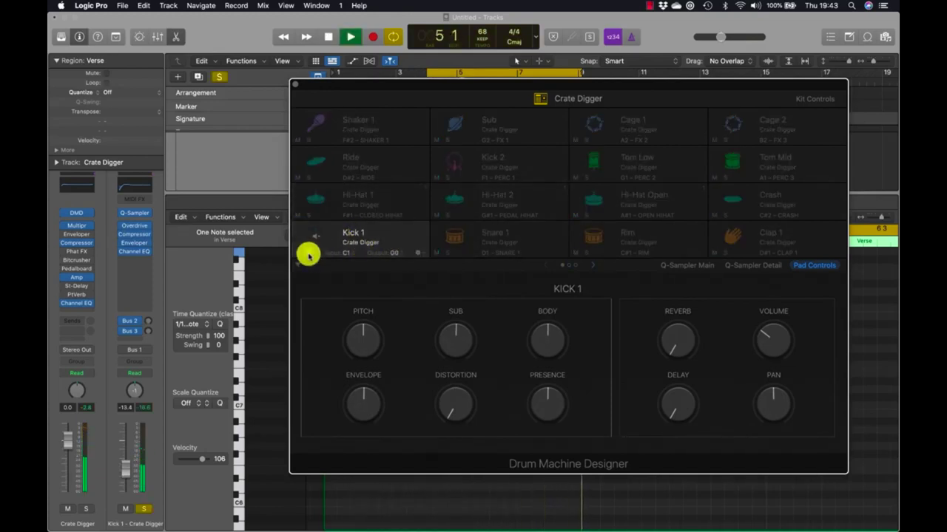
left_click(299, 252)
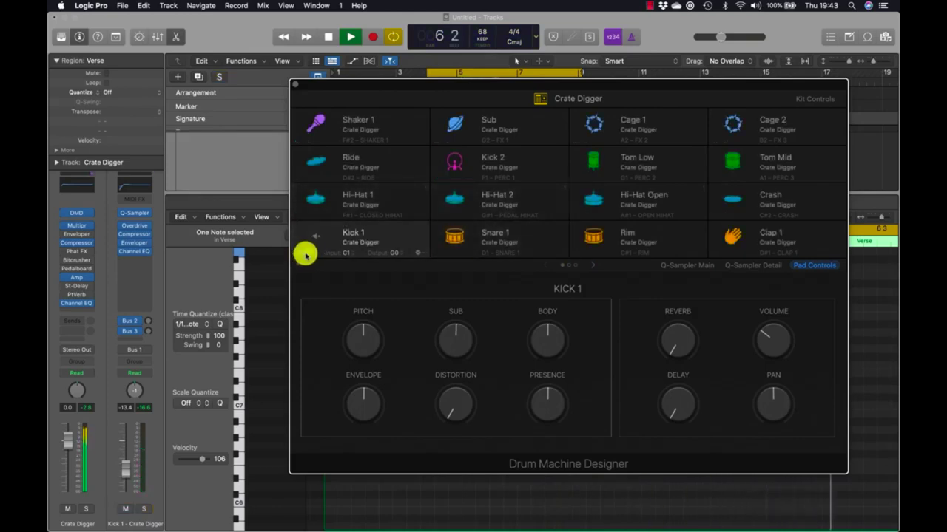
left_click(306, 253)
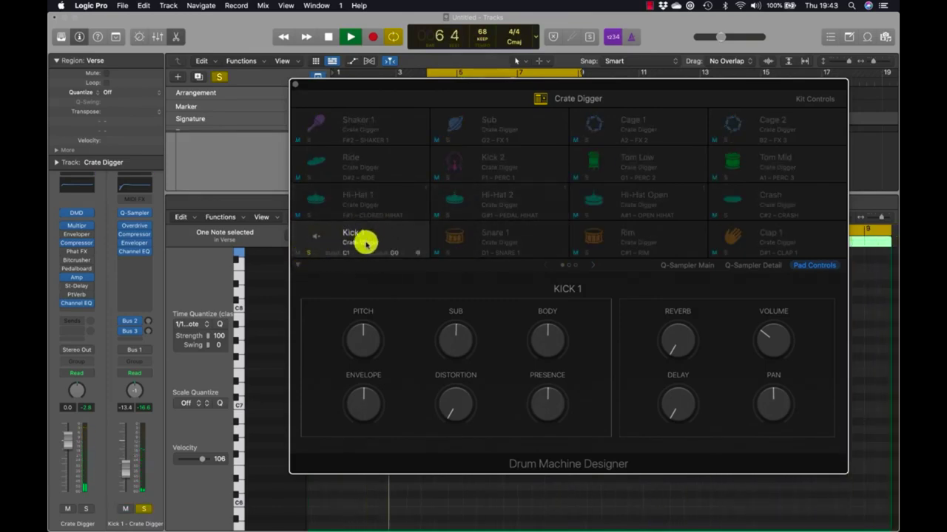
key("space")
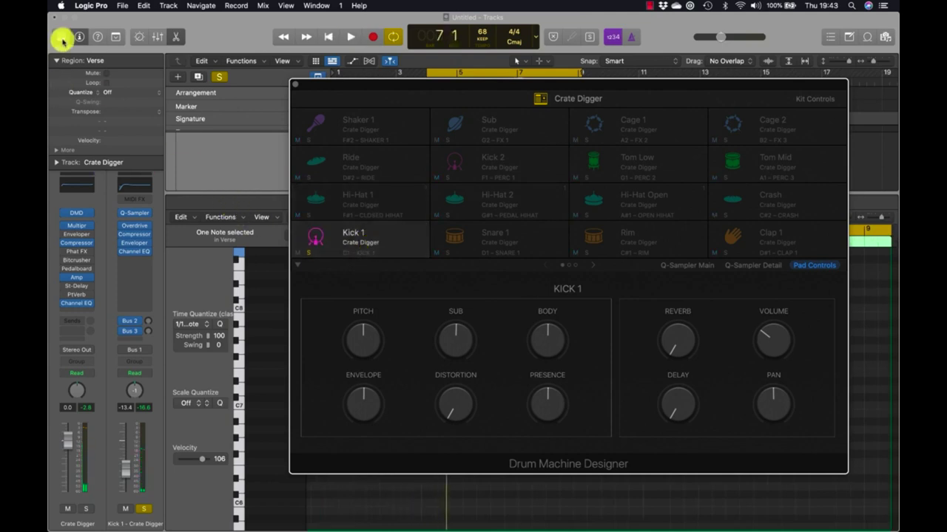
Step: Show the sound Library, move Drum Machine Designer clear of it and browse the kick sounds available for the Kick 1 pad
left_click(62, 38)
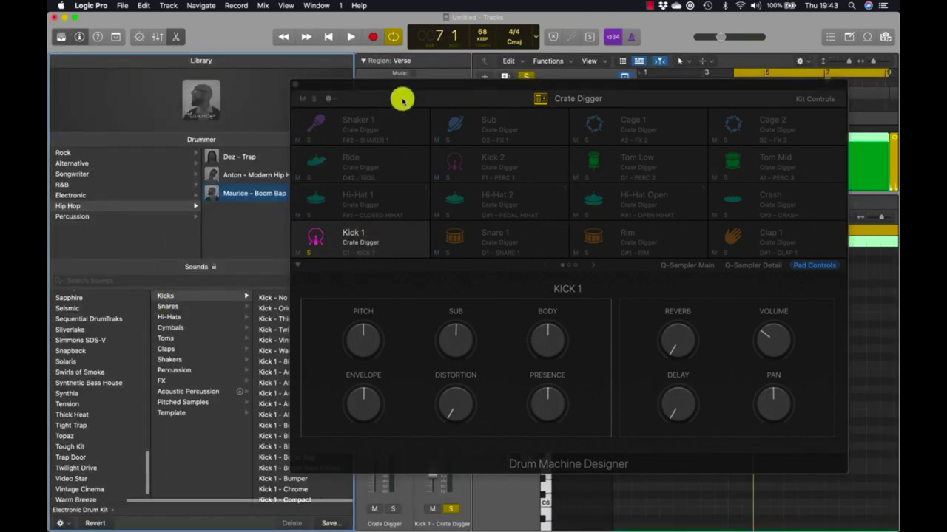
left_click_drag(399, 87, 518, 77)
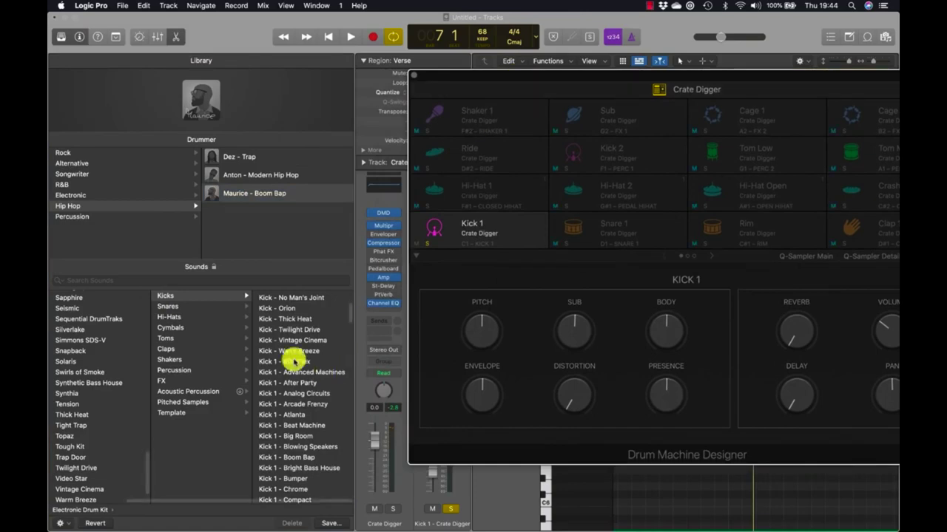
scroll(289, 374, "down", 5)
scroll(289, 373, "up", 8)
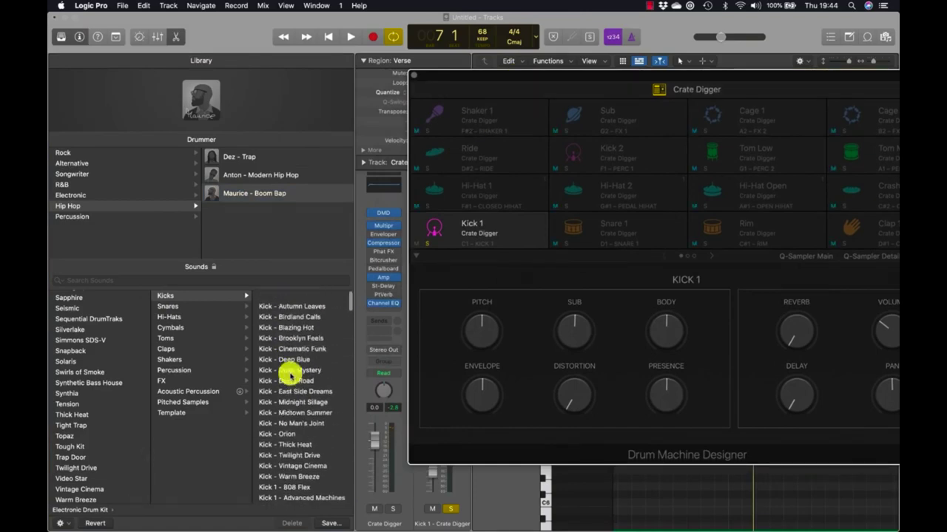
scroll(301, 375, "down", 10)
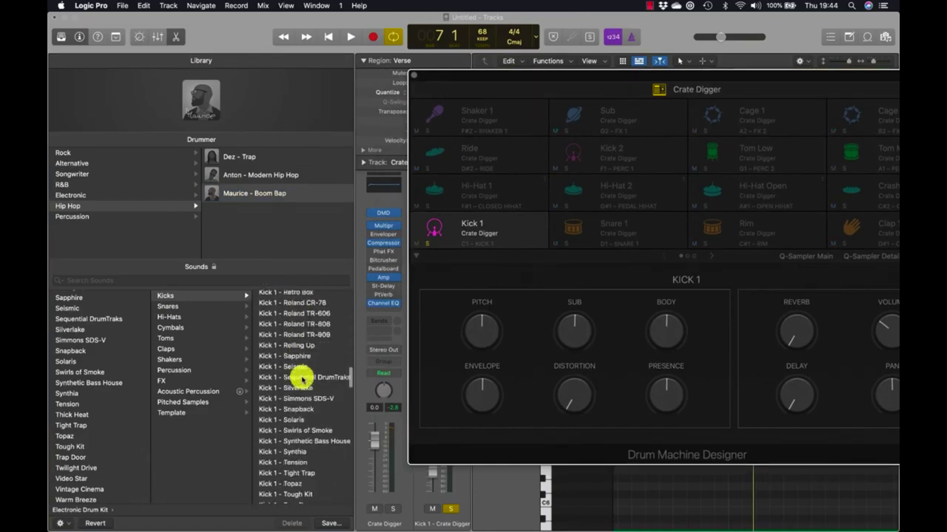
scroll(301, 377, "up", 9)
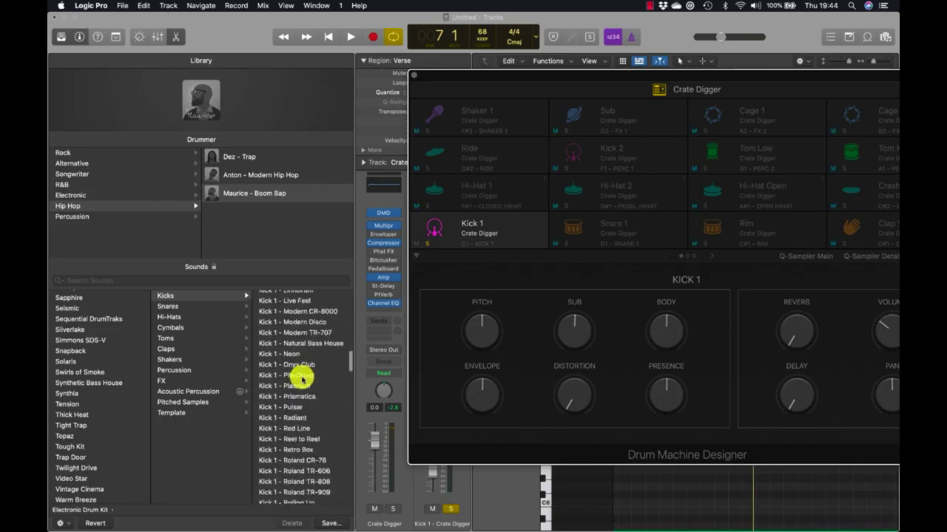
mouse_move(493, 221)
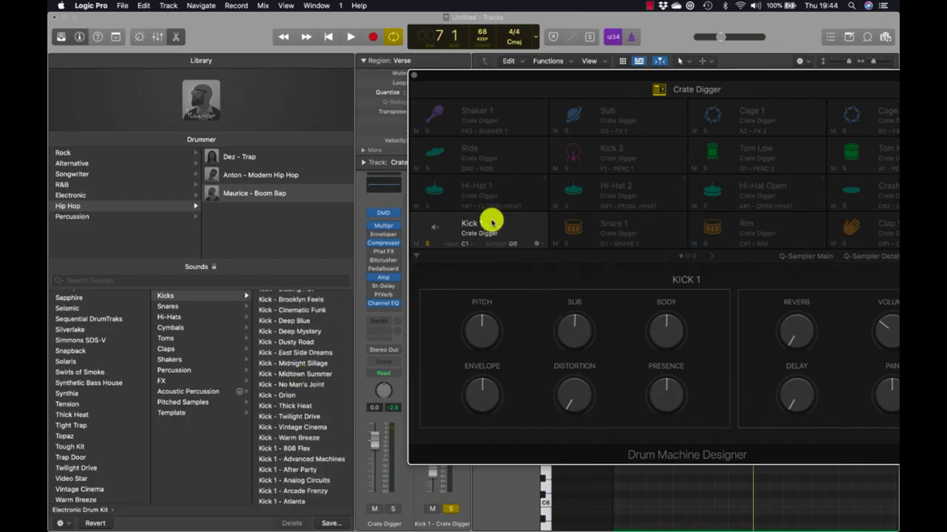
scroll(325, 359, "up", 2)
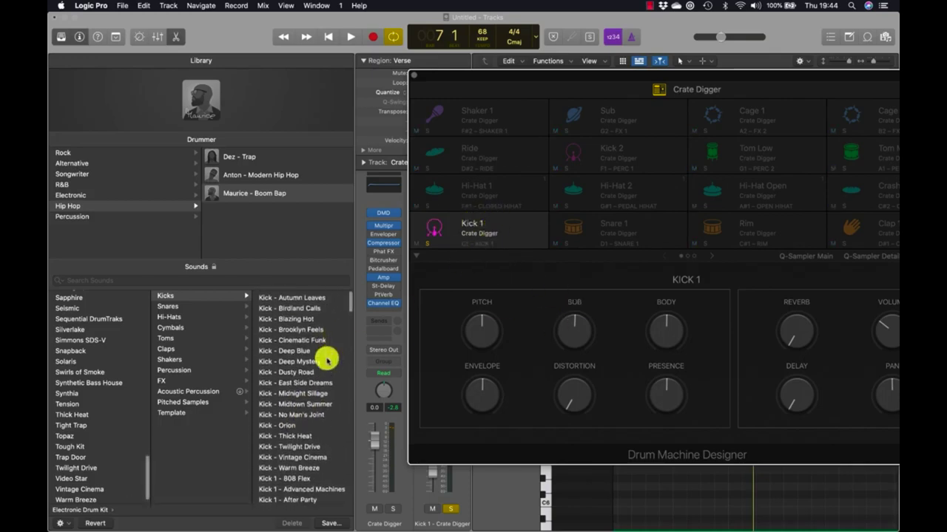
Step: Audition replacement kicks such as Autumn Leaves during playback and load Kick - Brooklyn Feels on the soloed kick pad
key("space")
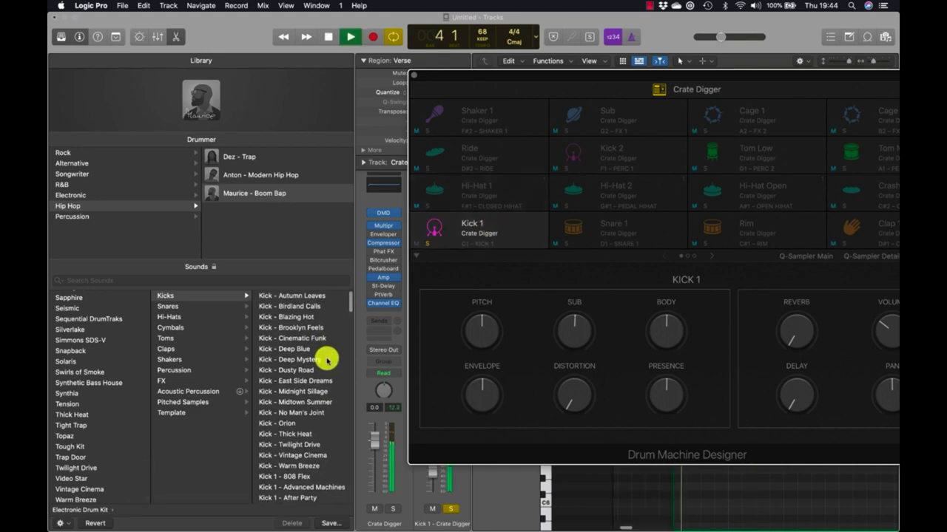
left_click(289, 298)
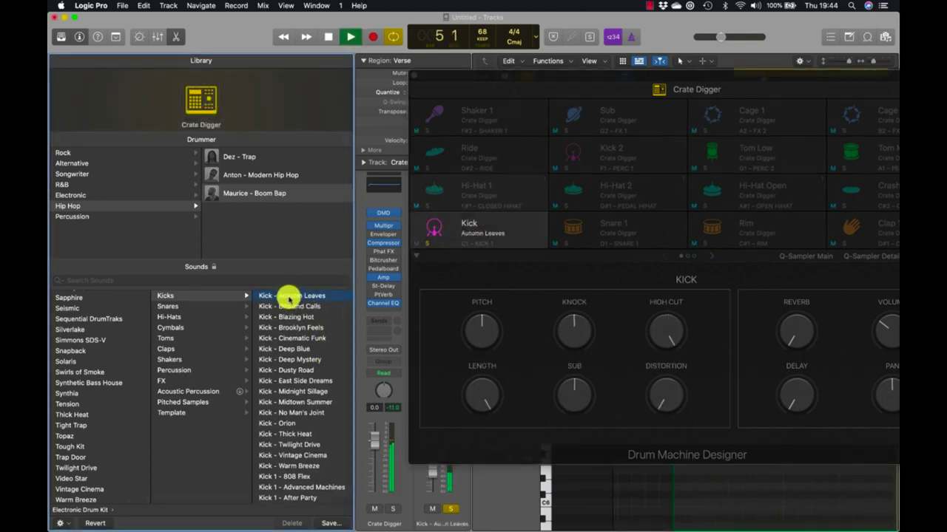
left_click(290, 307)
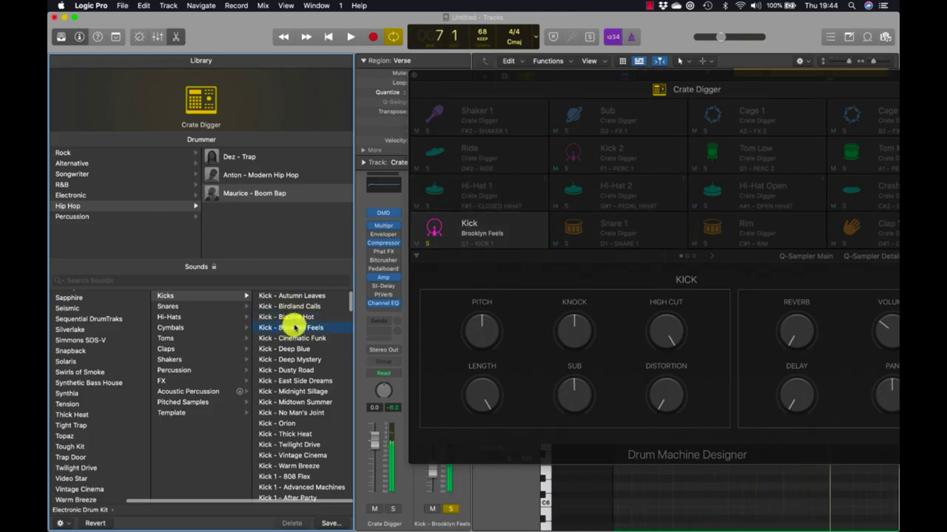
Step: Set the Brooklyn Feels kick's distortion to 75% and its pitch to -3 during playback
mouse_move(464, 232)
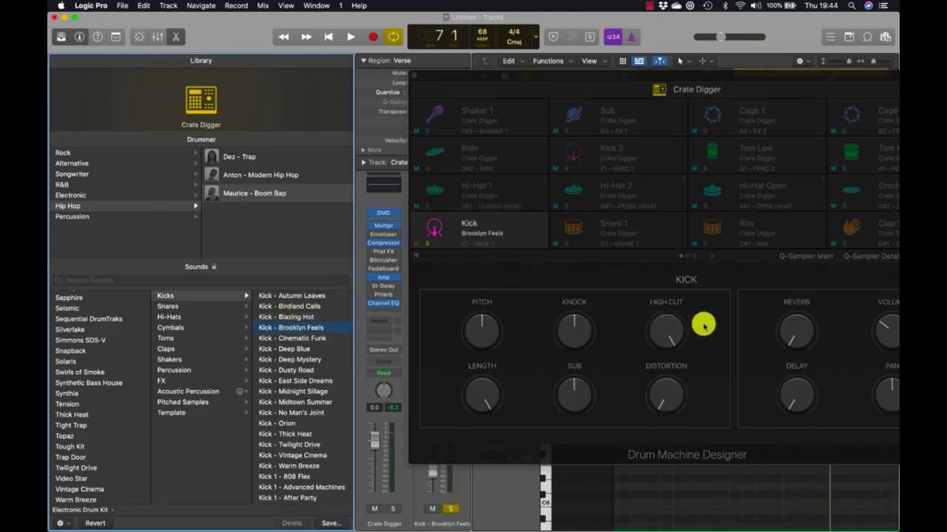
left_click(482, 222)
key("space")
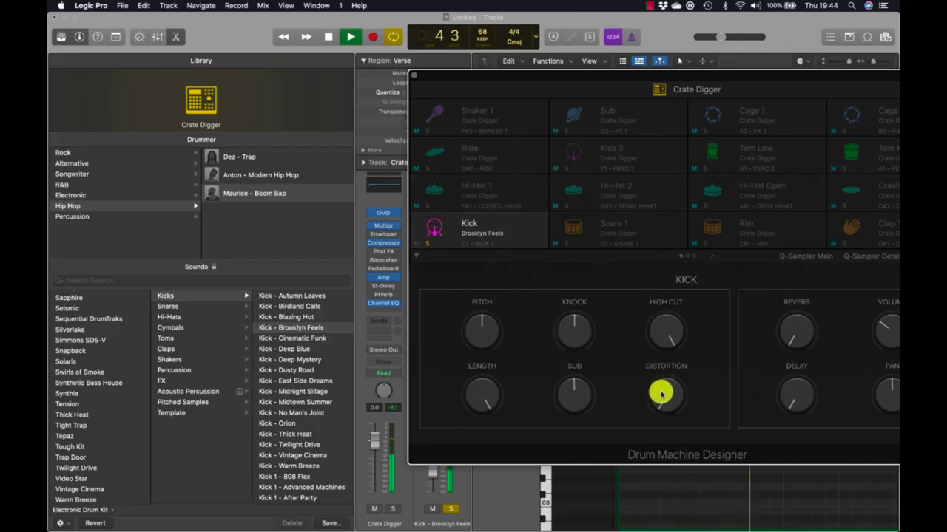
left_click_drag(661, 394, 653, 361)
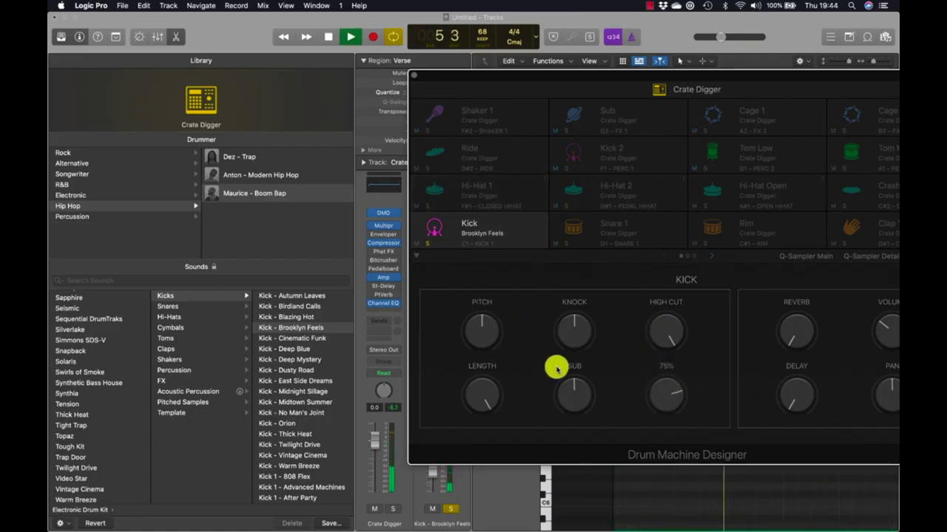
mouse_move(488, 330)
left_mouse_down()
mouse_move(491, 365)
mouse_move(488, 346)
left_mouse_up()
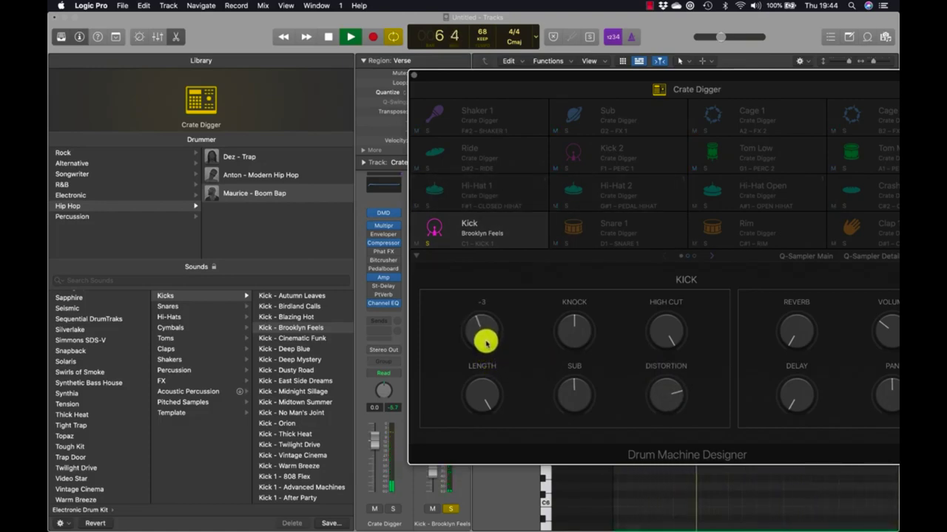
key("space")
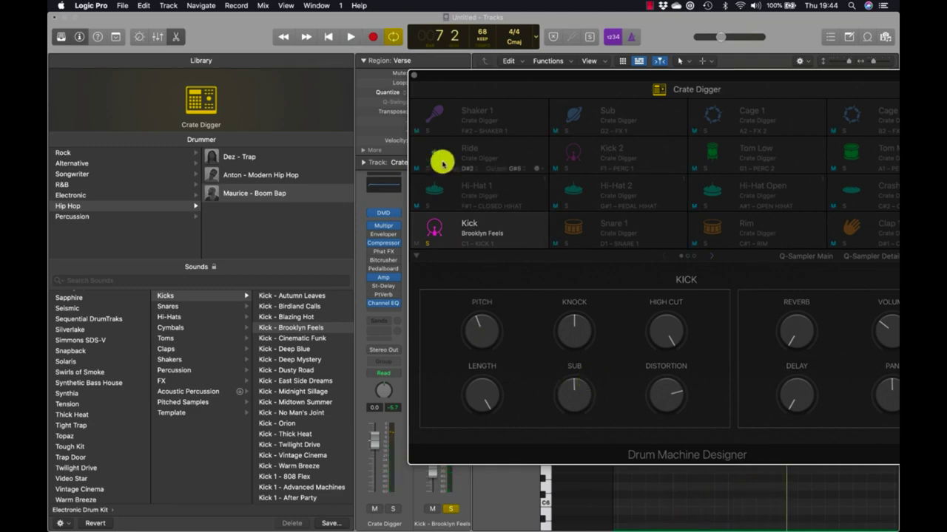
Step: Solo the Snare 1 pad instead of the kick and replace its sound with Snare 1 - 808 Flex, auditioning Snare - Topaz first
key("space")
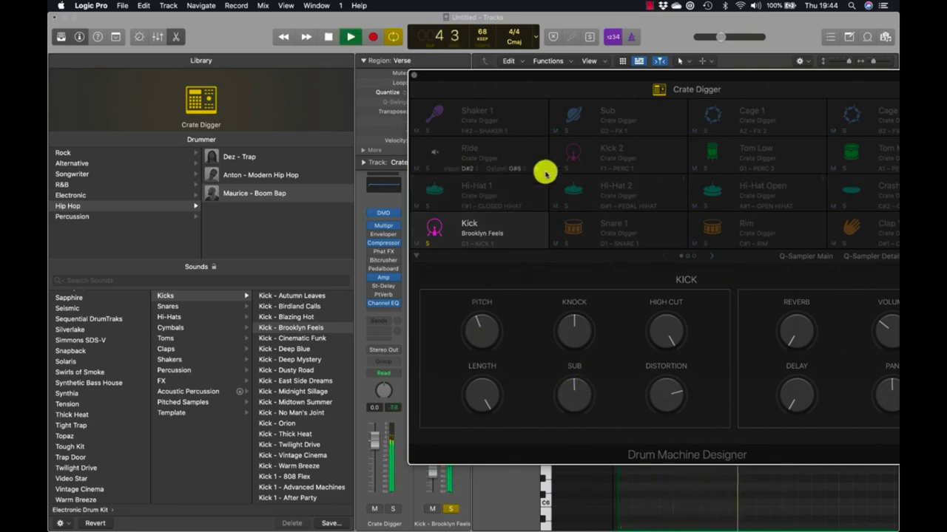
left_click(621, 228)
key("space")
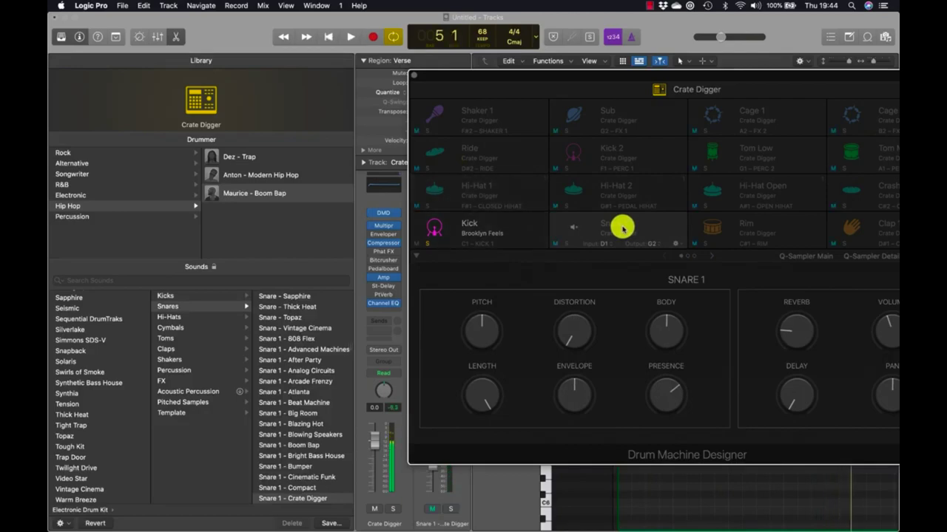
key("ctrl+m")
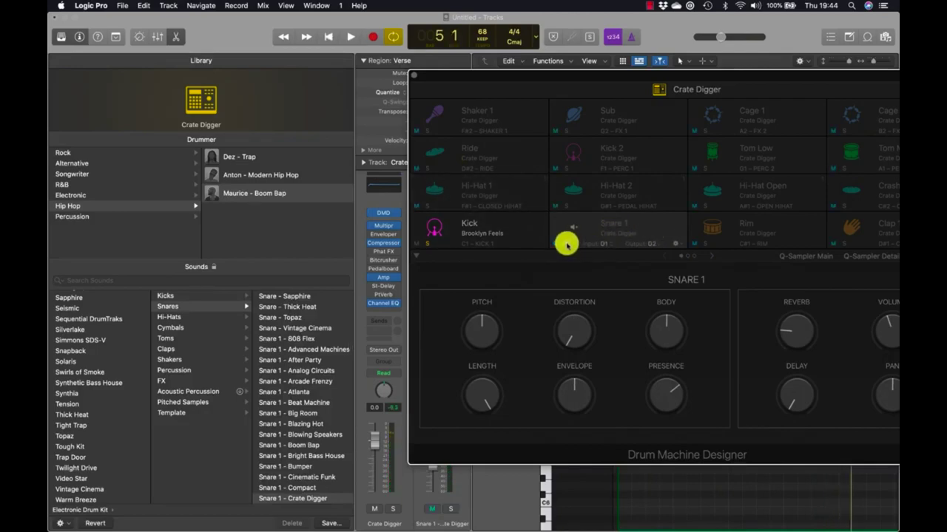
left_click(565, 244)
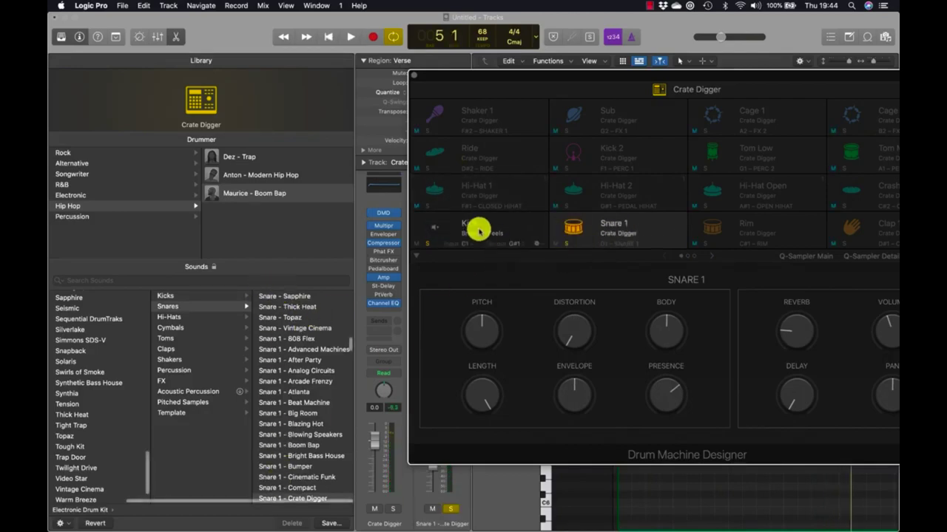
left_click(305, 318)
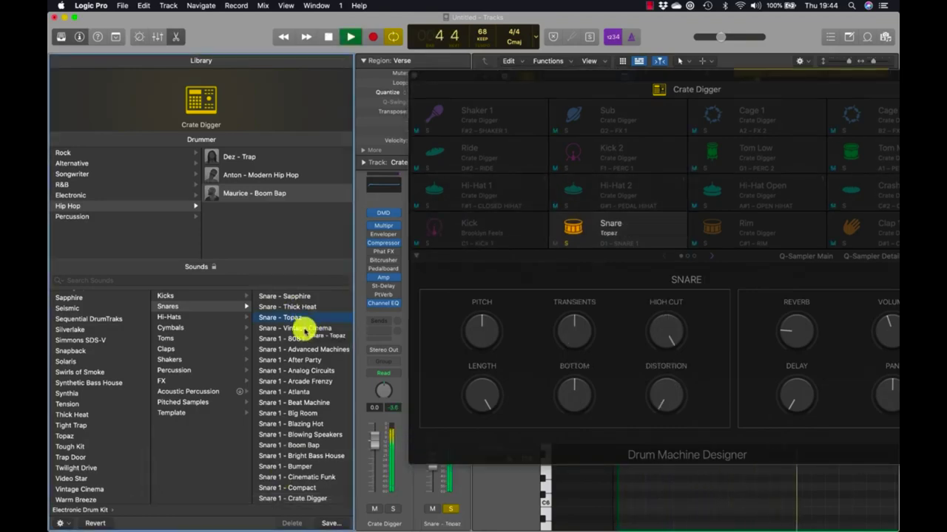
left_click(304, 329)
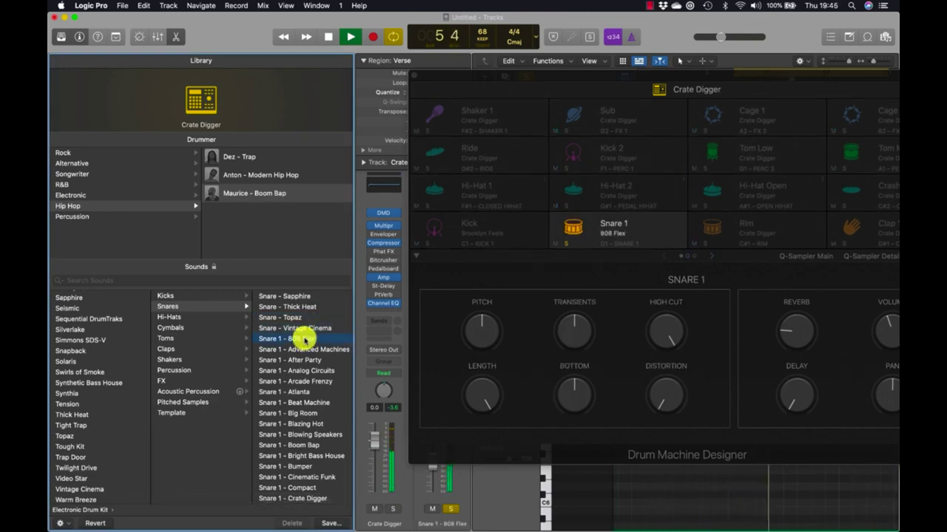
Step: Show the kit controls for the whole Crate Digger kit and move Drum Machine Designer so all its controls are in view
left_click(660, 90)
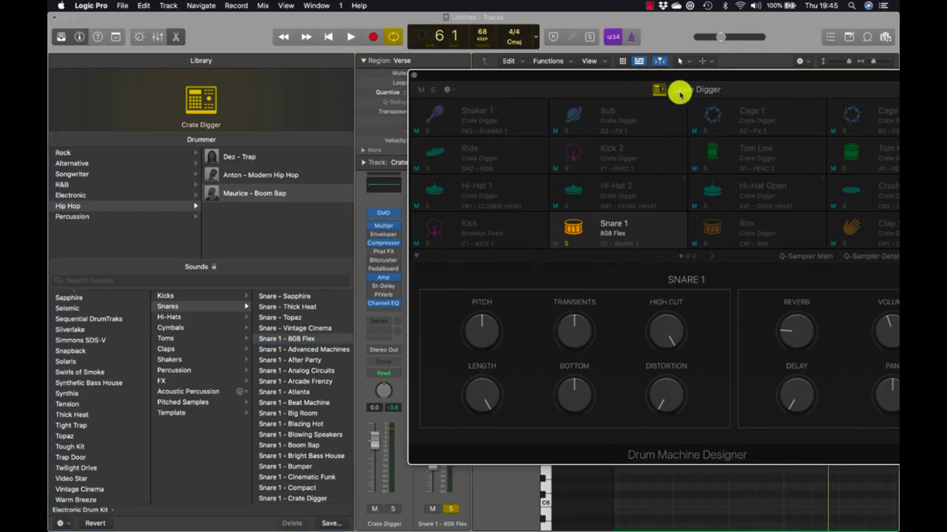
left_click(669, 90)
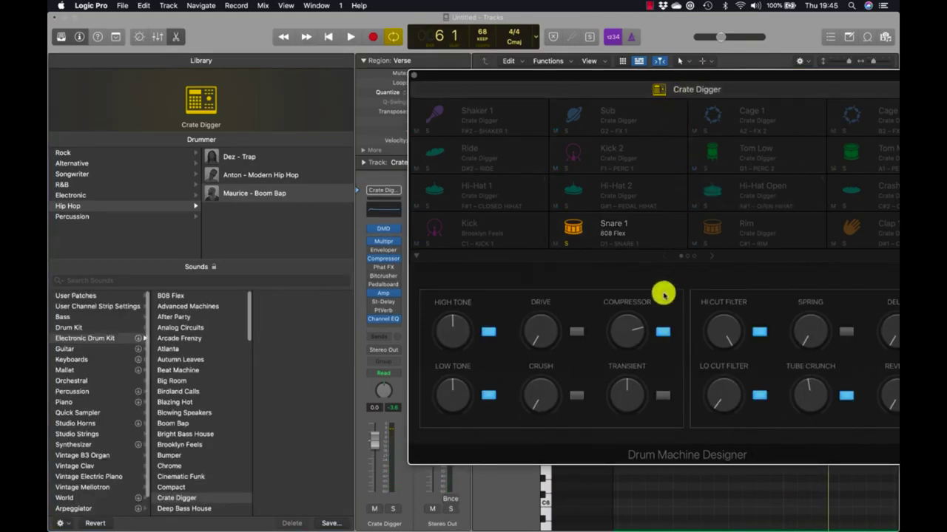
left_click_drag(691, 74, 568, 59)
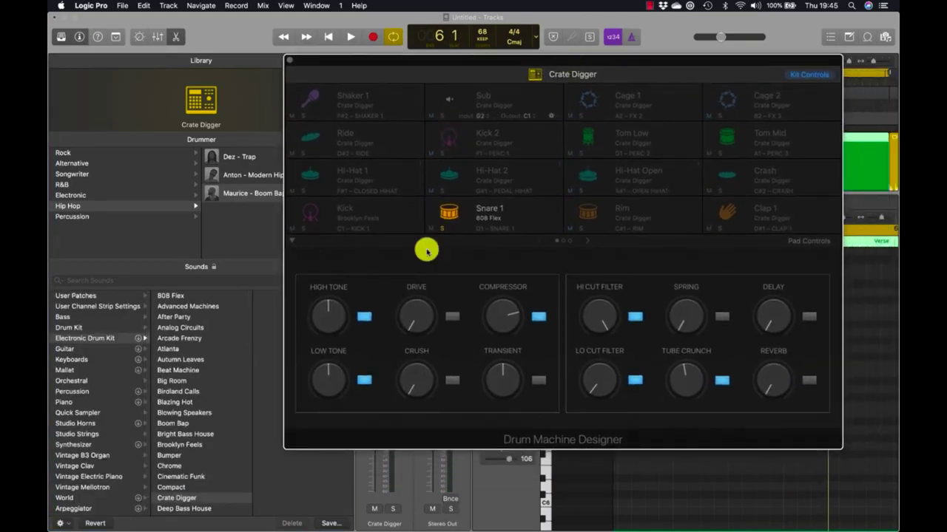
left_click_drag(488, 65, 723, 66)
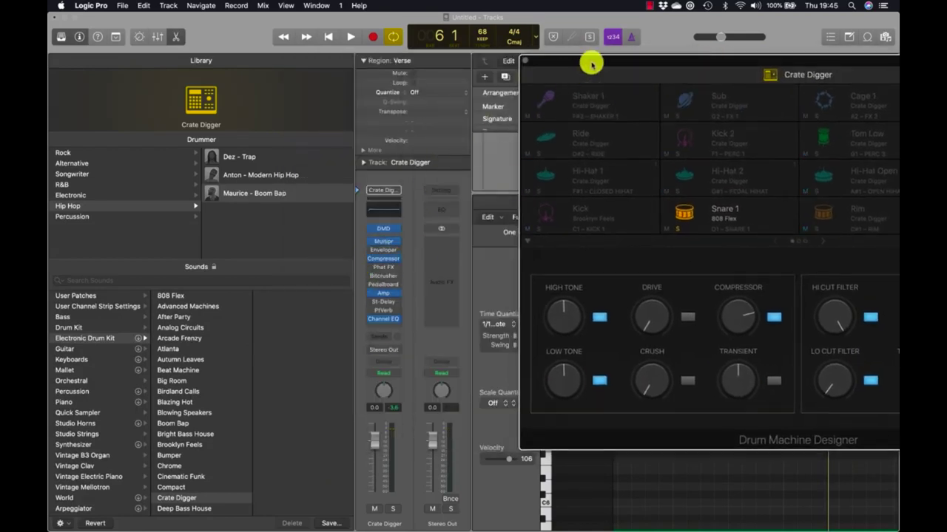
left_click_drag(592, 59, 332, 86)
Step: Enable the kit's Drive effect and raise it well above halfway, and turn the Compressor up to maximum during playback
key("space")
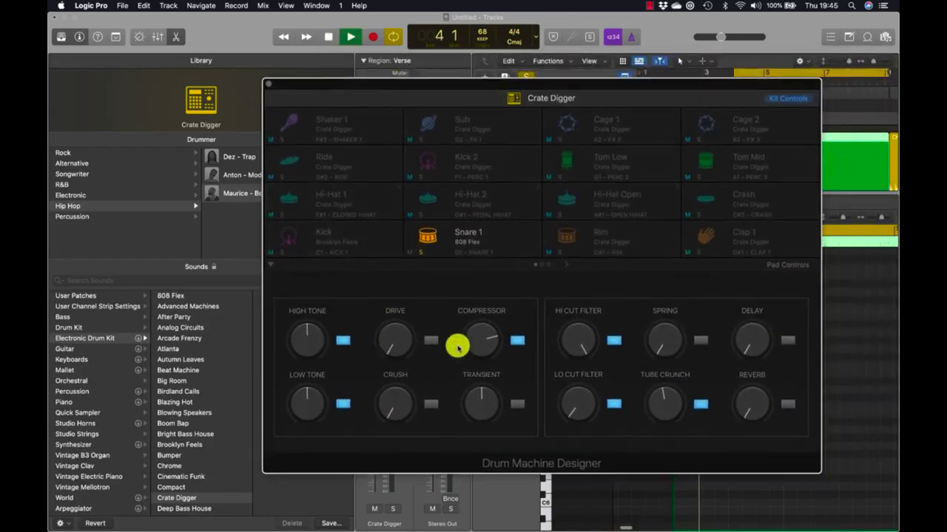
left_click(430, 340)
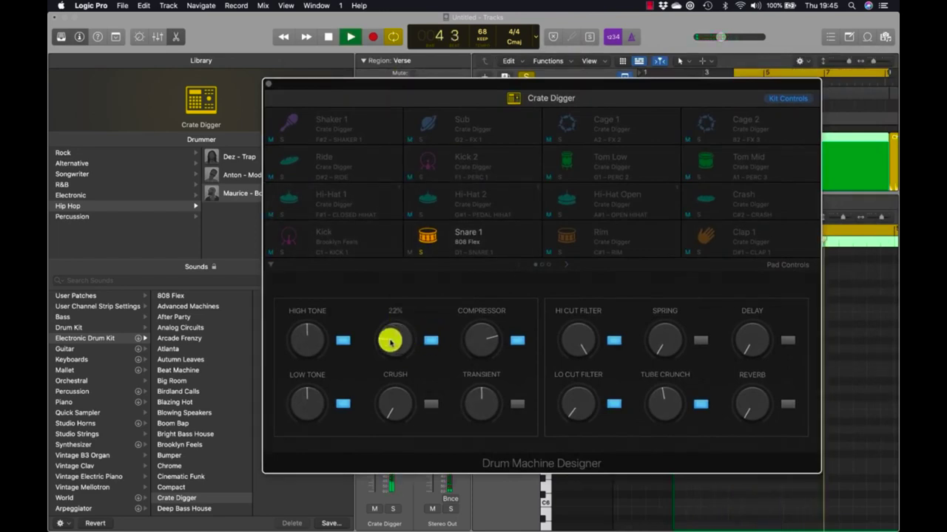
left_click_drag(391, 338, 386, 260)
left_click_drag(480, 340, 474, 289)
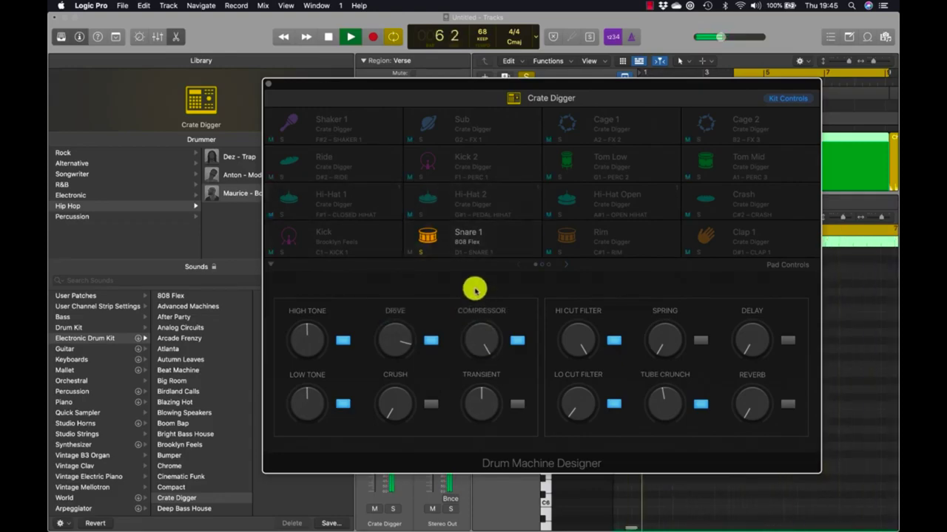